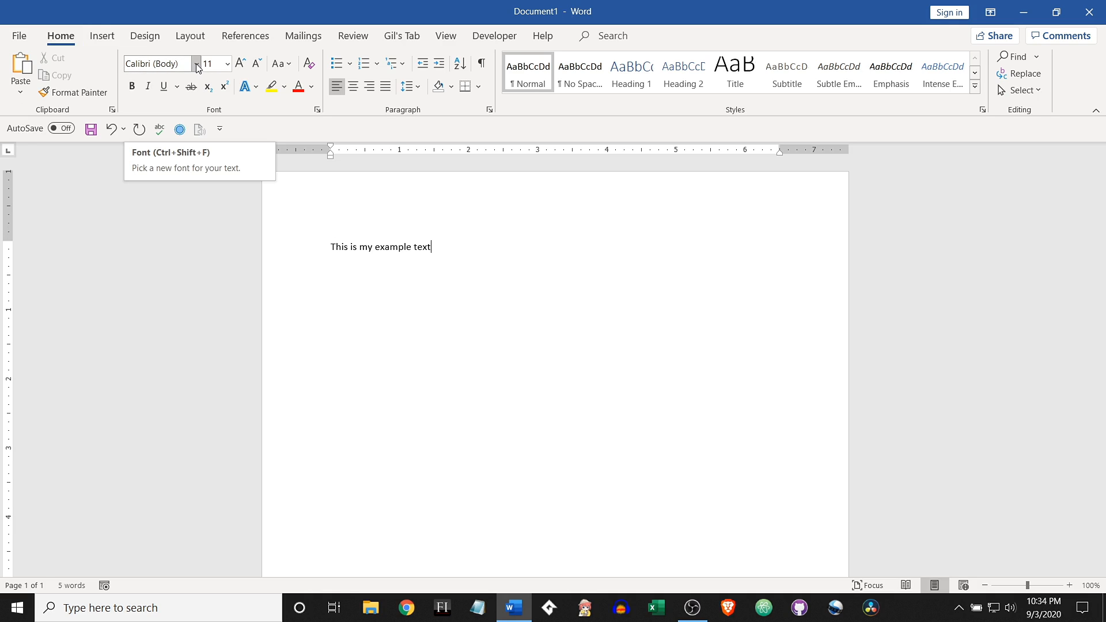
# Browse the list of available fonts, including the theme, recently used and downloadable ones
pyautogui.click(197, 65)
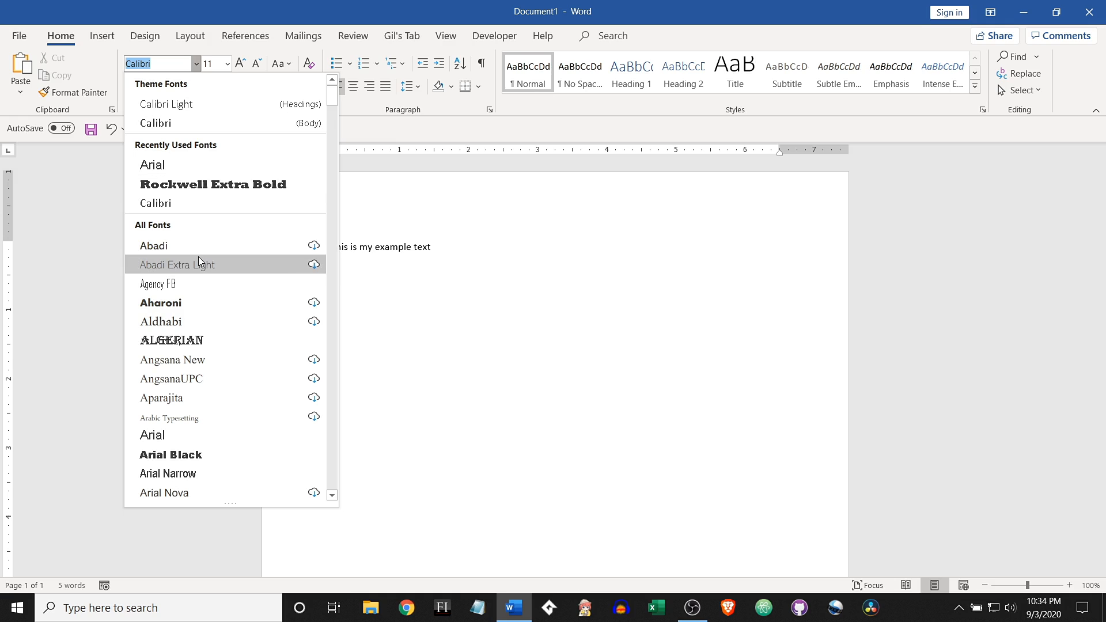
pyautogui.scroll(-12, 198, 257)
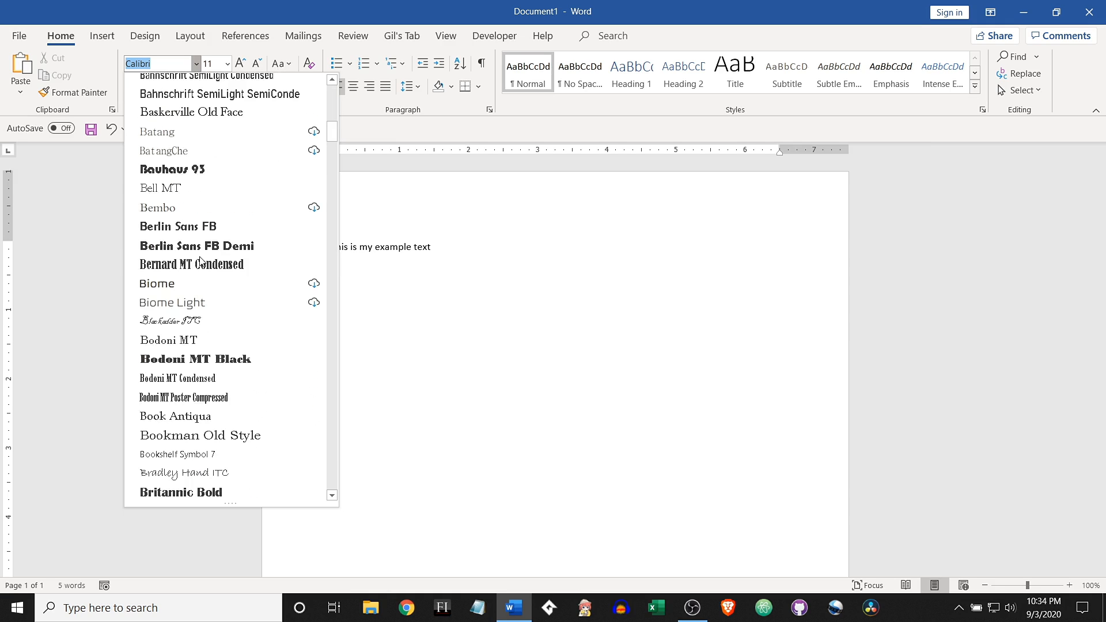
pyautogui.scroll(-6, 200, 261)
pyautogui.scroll(18, 200, 260)
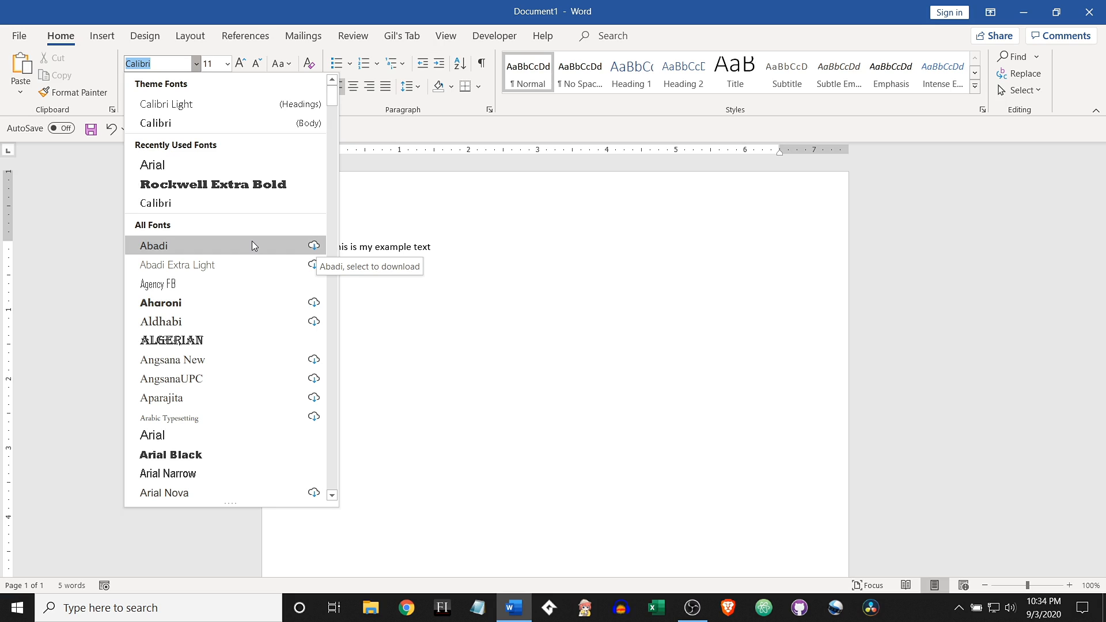
pyautogui.click(251, 5)
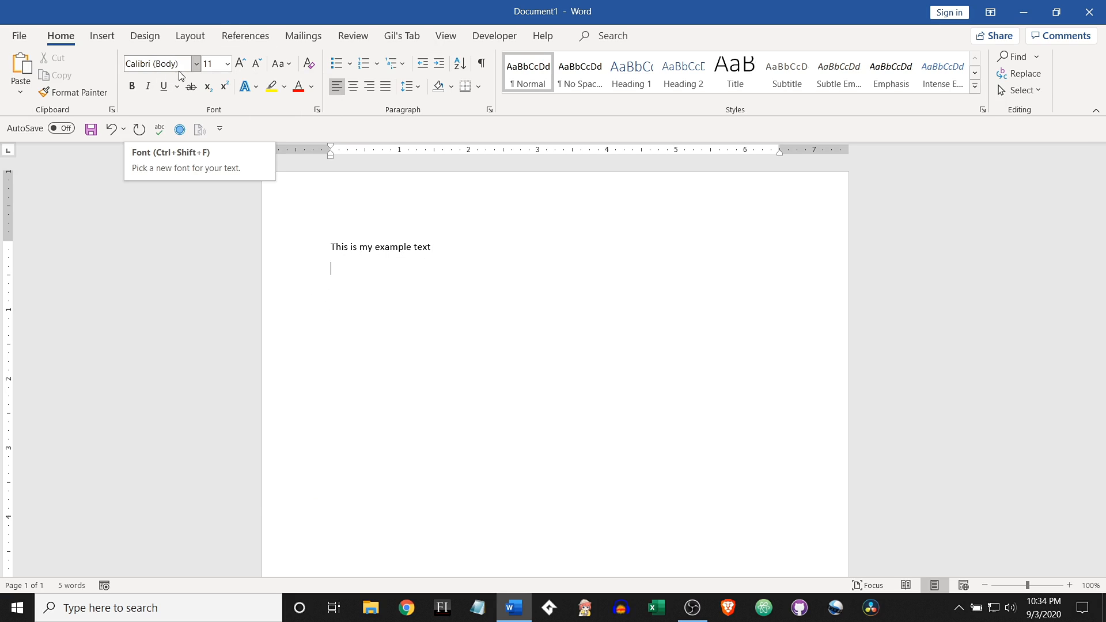
# Add a second line reading "This is my example text in Arial" in the Arial font
pyautogui.click(198, 63)
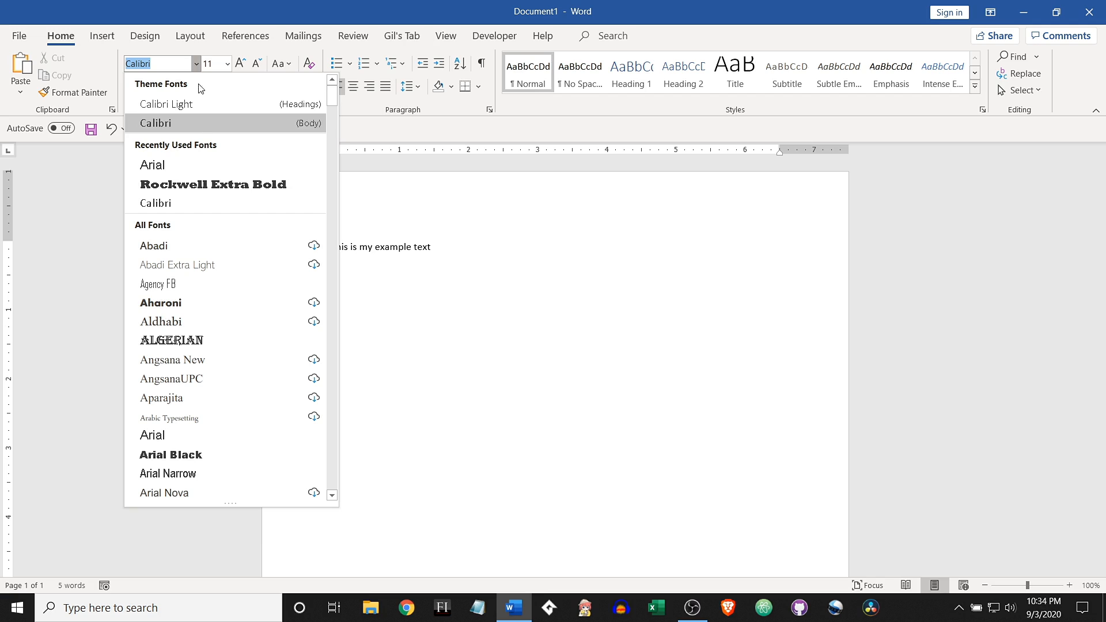
pyautogui.click(188, 166)
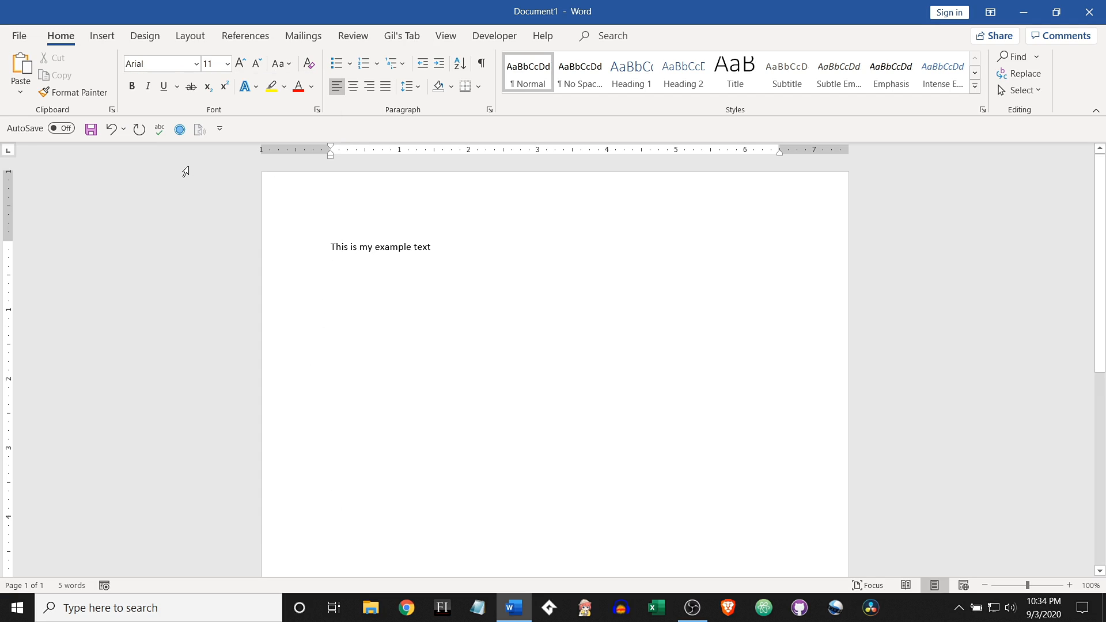
pyautogui.write('This ')
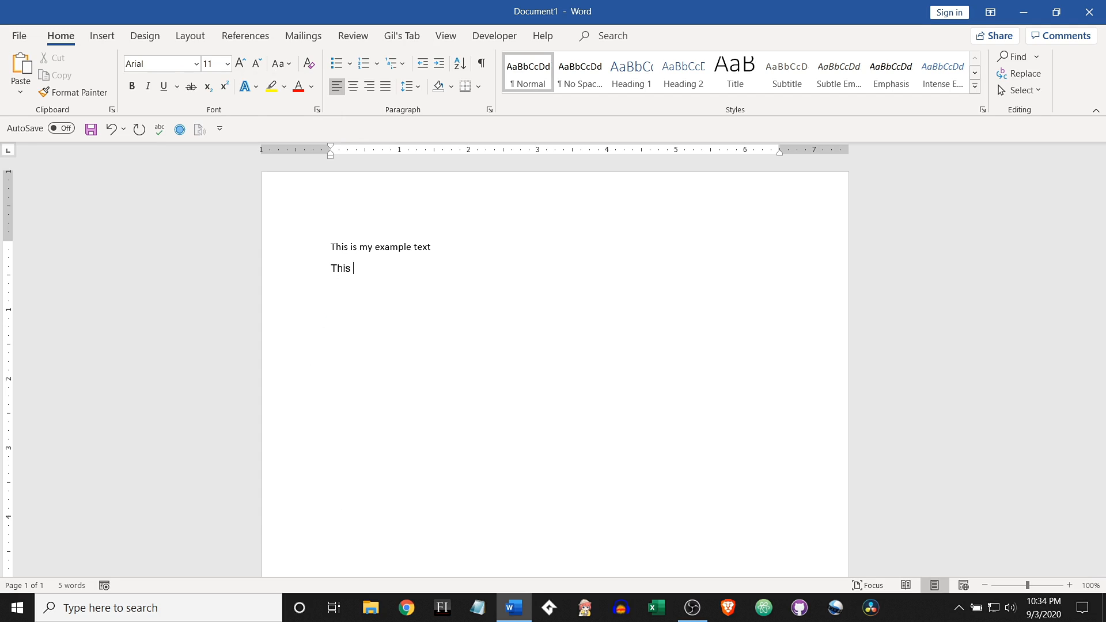
pyautogui.write('is my example text in Arial')
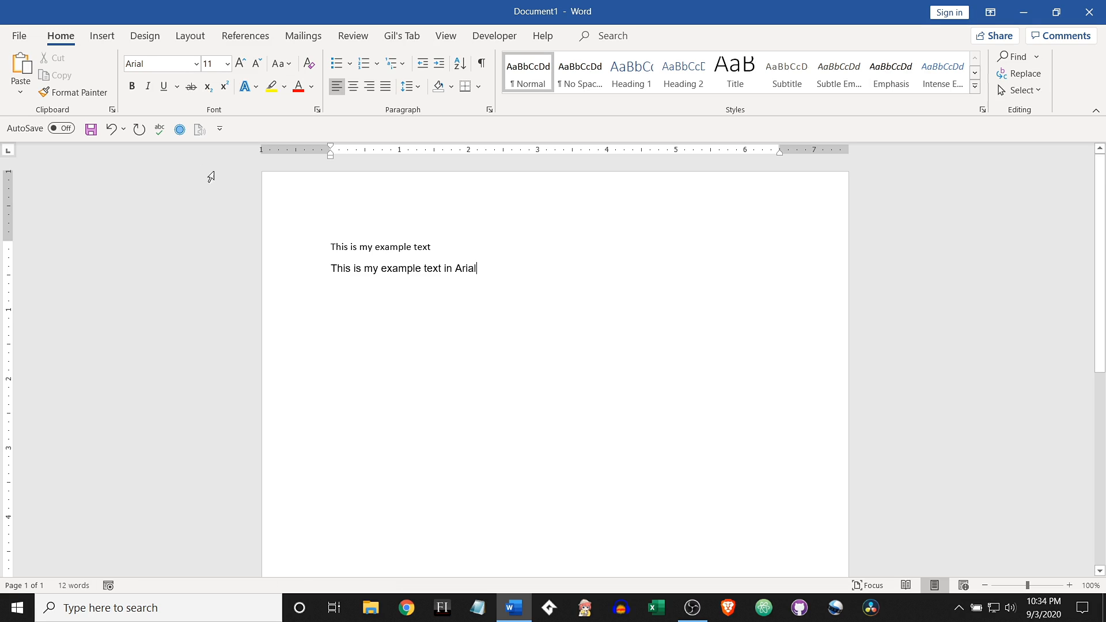
# Change the font of both lines of text to Calibri (Body)
pyautogui.click(385, 246)
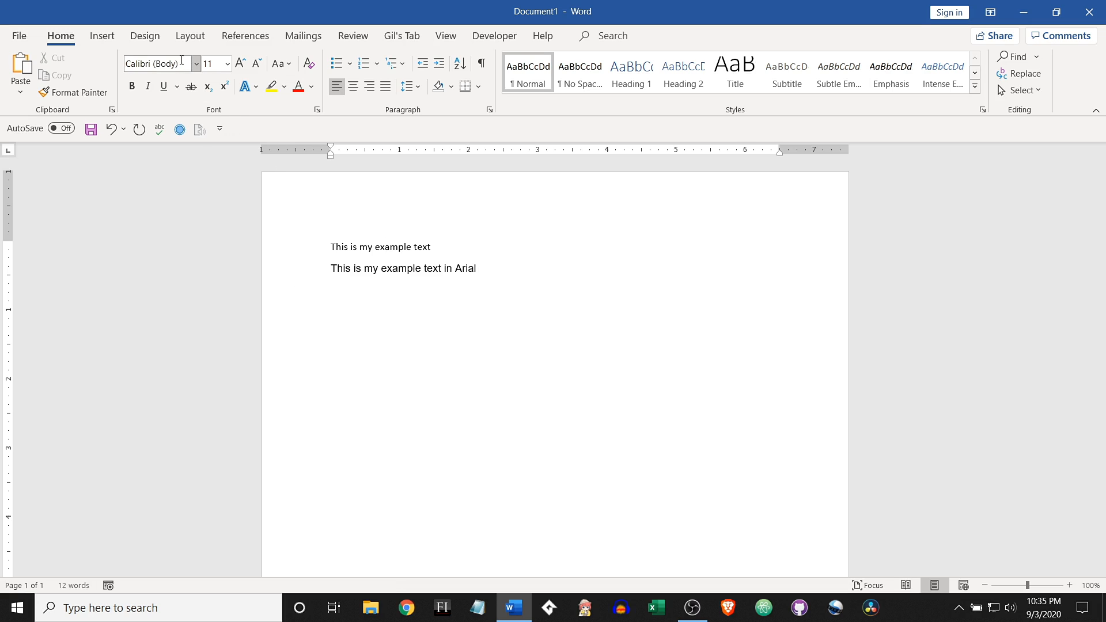
pyautogui.click(407, 269)
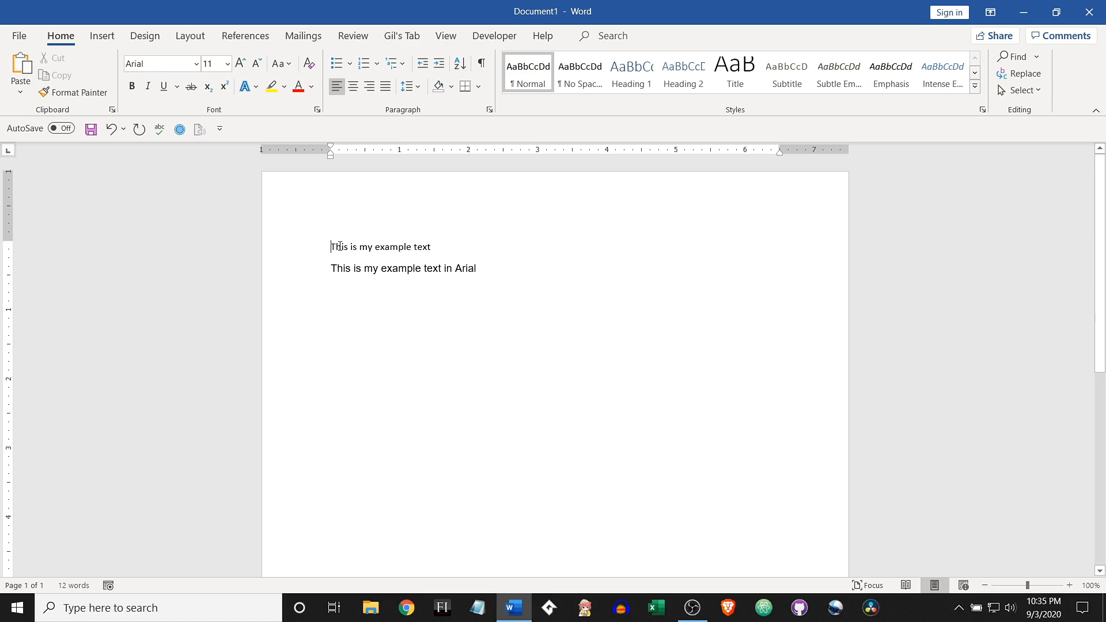
pyautogui.moveTo(331, 246); pyautogui.dragTo(490, 278)
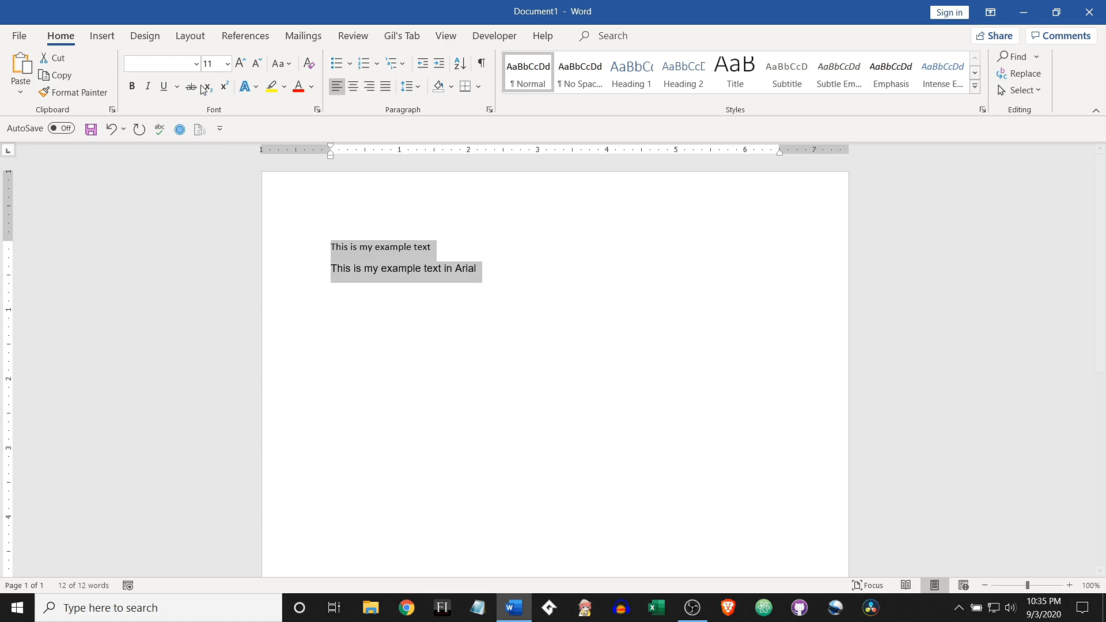
pyautogui.click(196, 64)
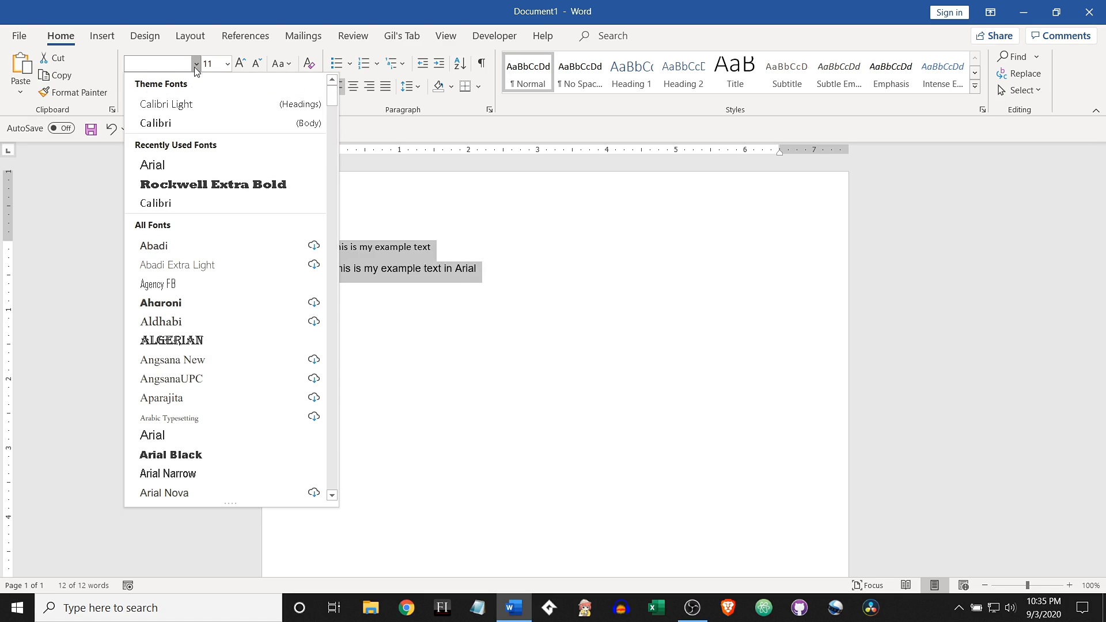
pyautogui.click(169, 126)
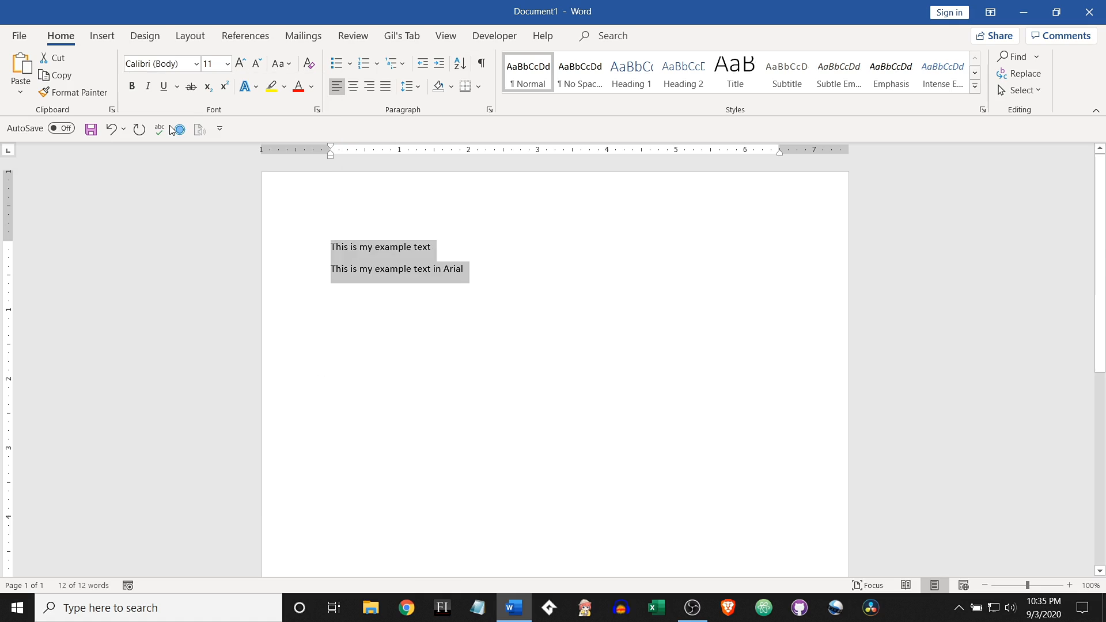
pyautogui.click(381, 314)
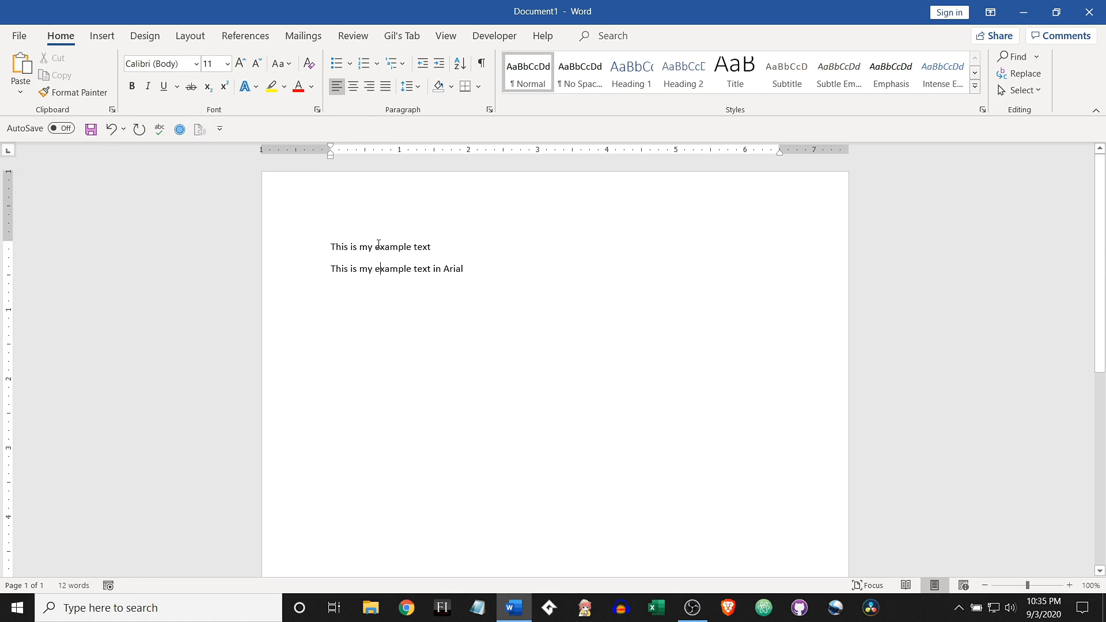
# Add a third line reading "This is my example text BIG" at font size 24
pyautogui.click(377, 244)
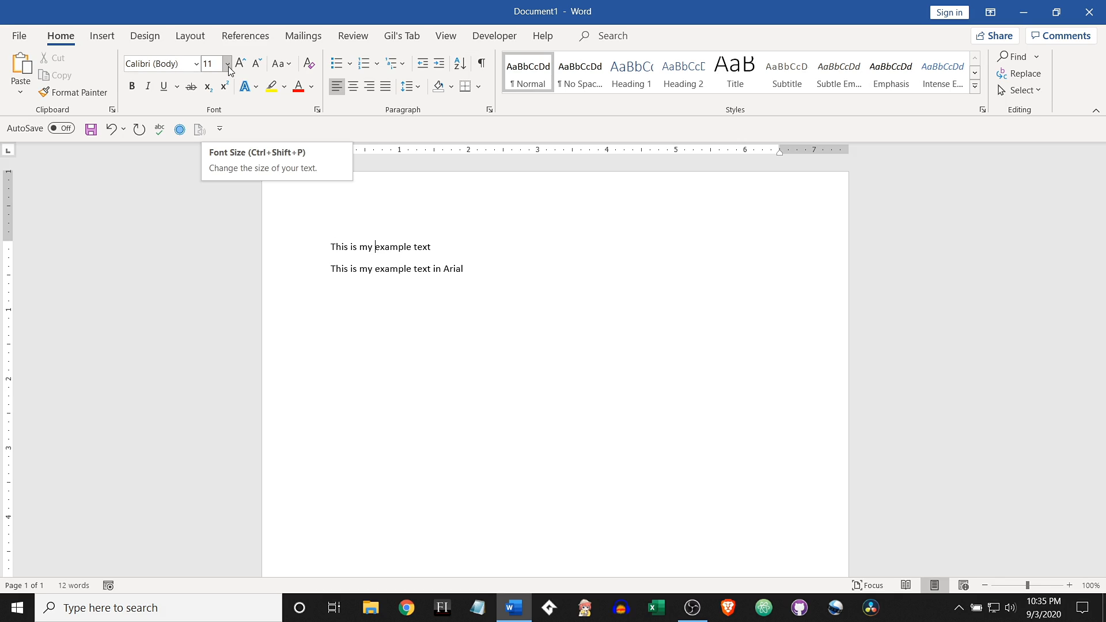
pyautogui.click(496, 277)
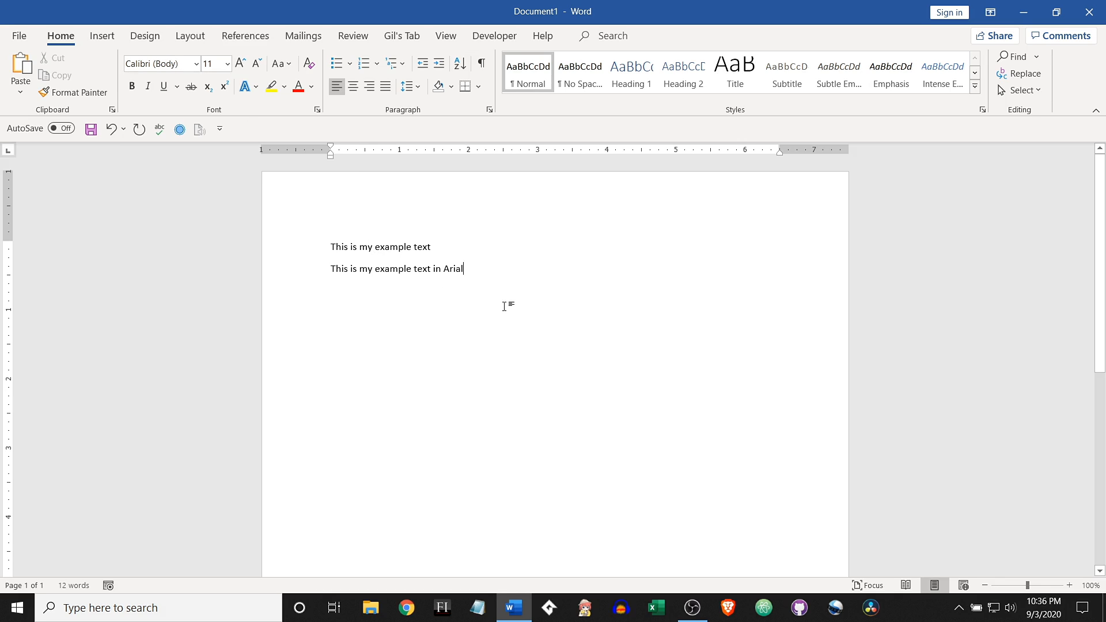
pyautogui.press('Return')
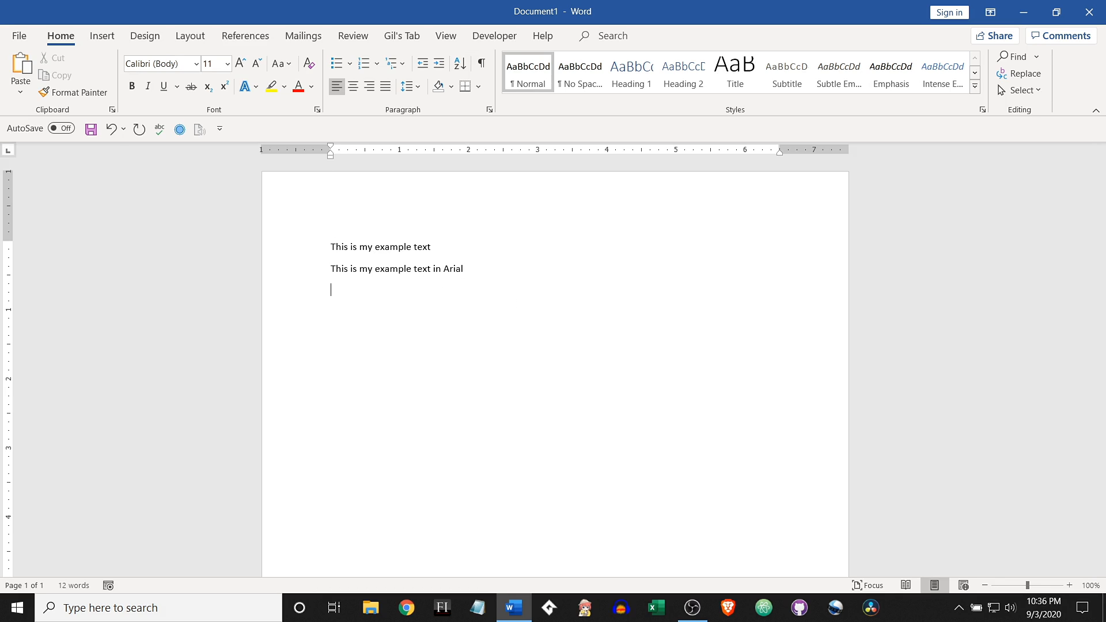
pyautogui.click(228, 64)
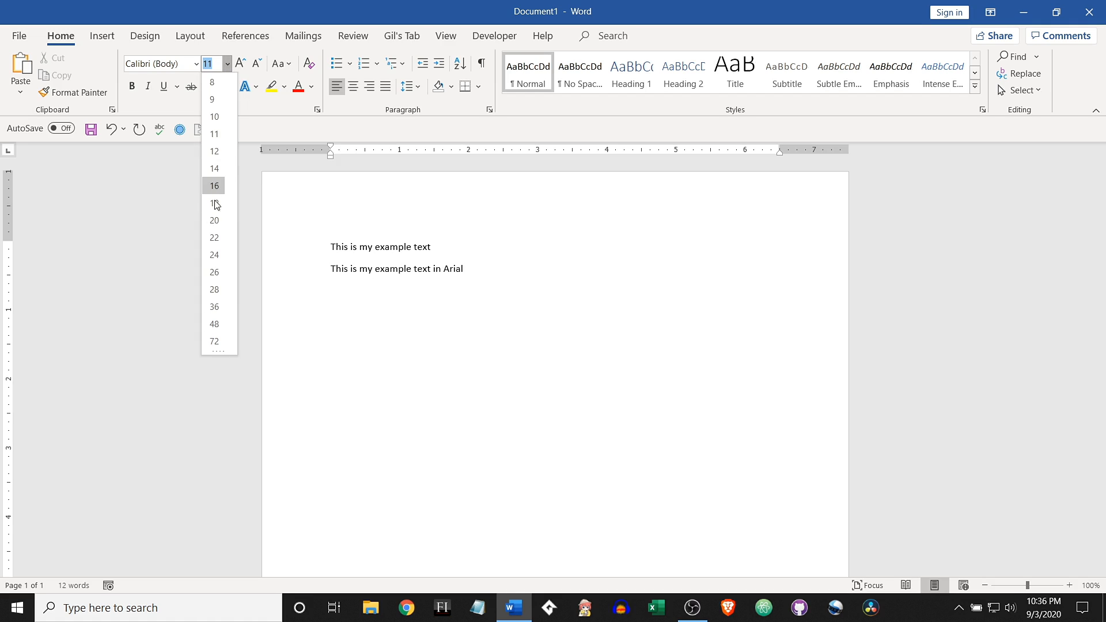
pyautogui.click(216, 255)
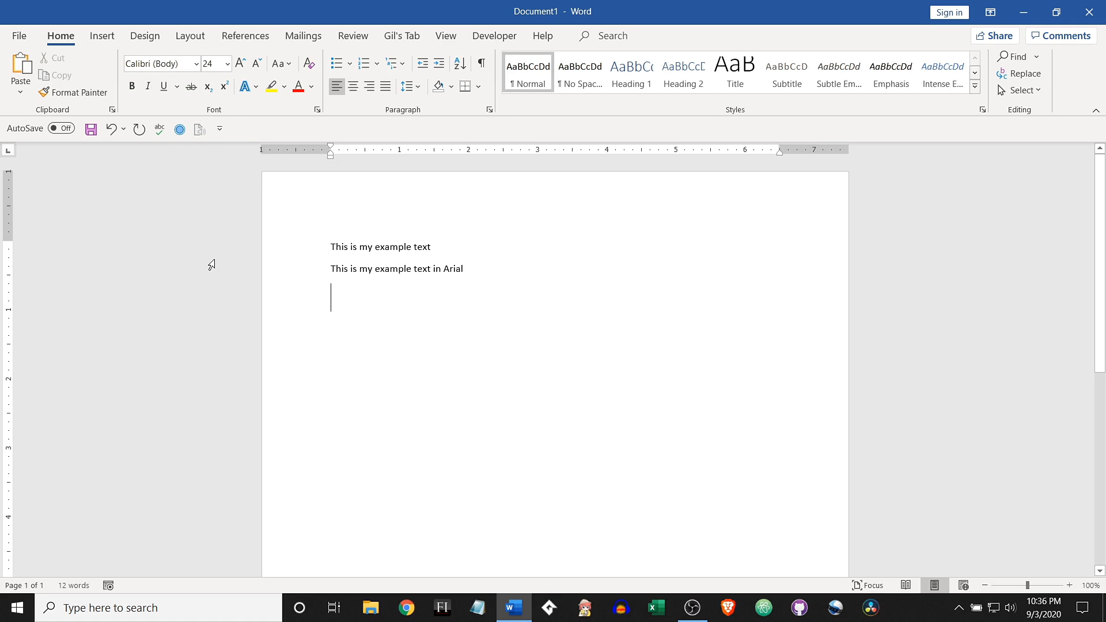
pyautogui.write('Thi')
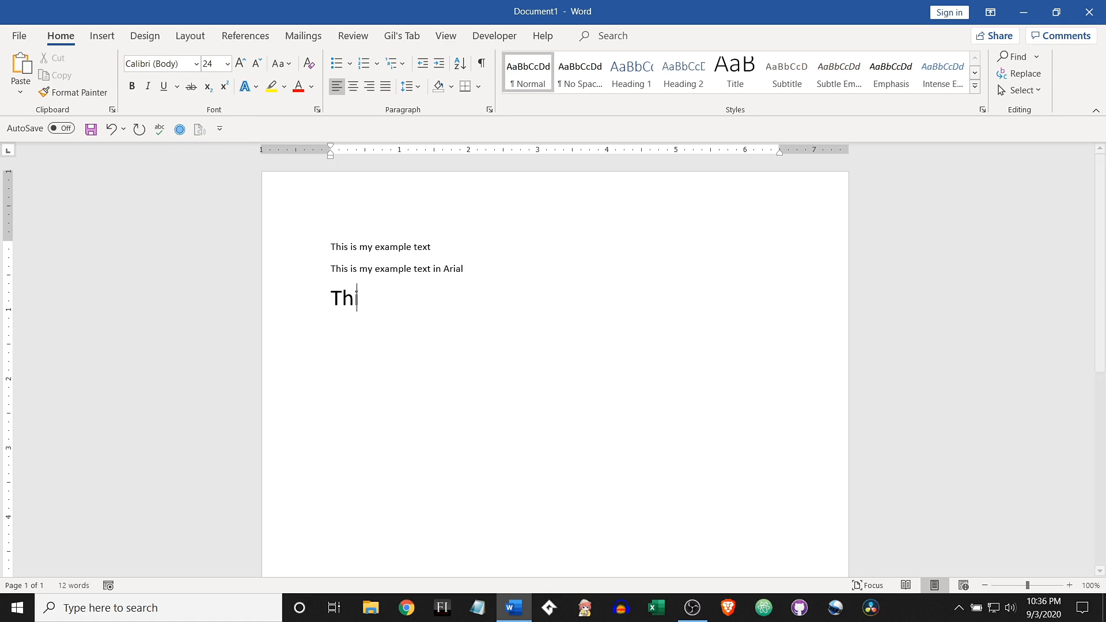
pyautogui.write('s is my exa')
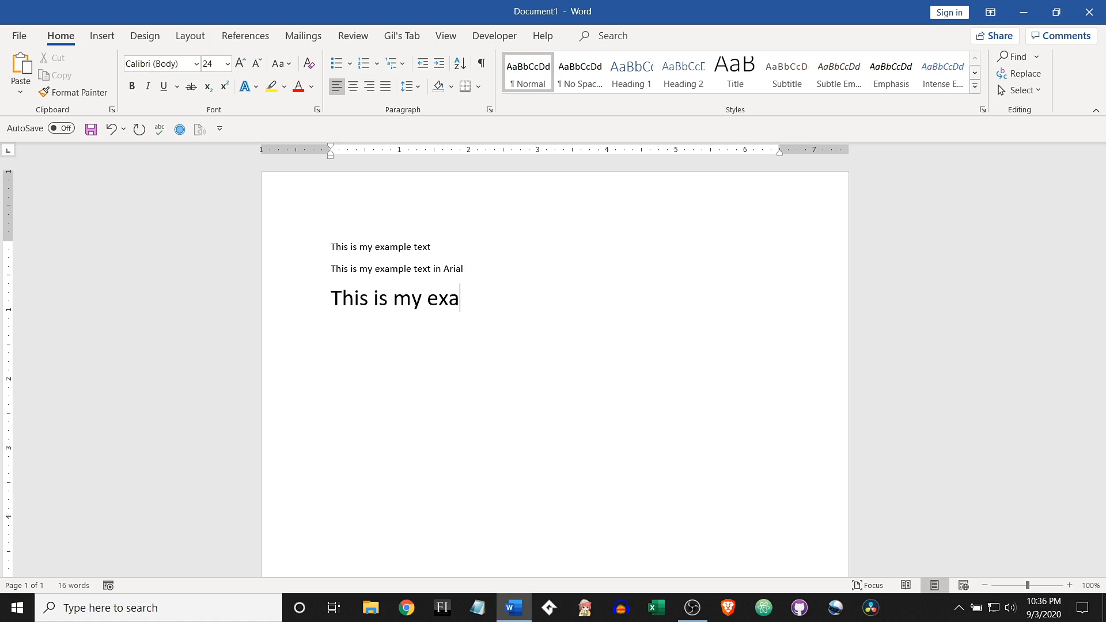
pyautogui.write('mple te')
pyautogui.press('BackSpace')
pyautogui.write('text ')
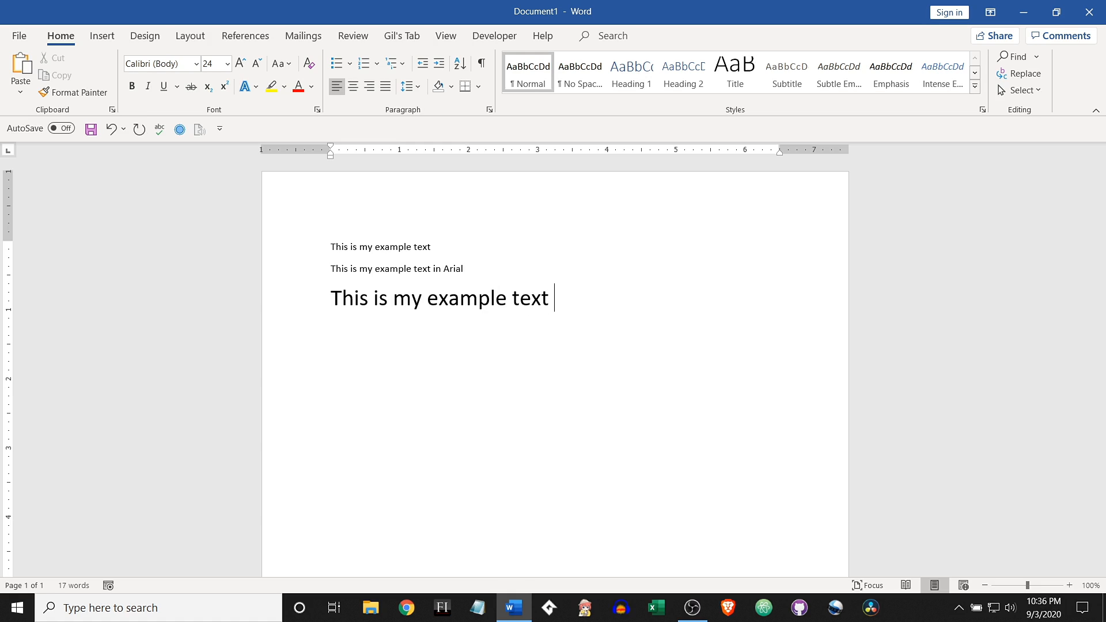
pyautogui.write('BIG')
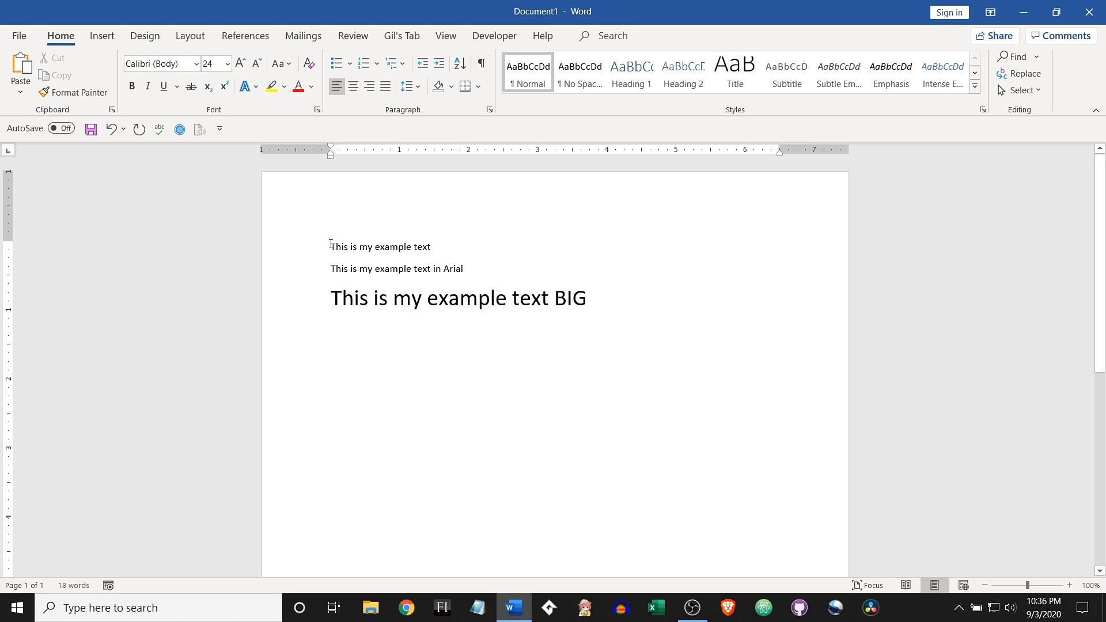
# Set the font size of all three lines of text to 12
pyautogui.moveTo(331, 244); pyautogui.dragTo(640, 306)
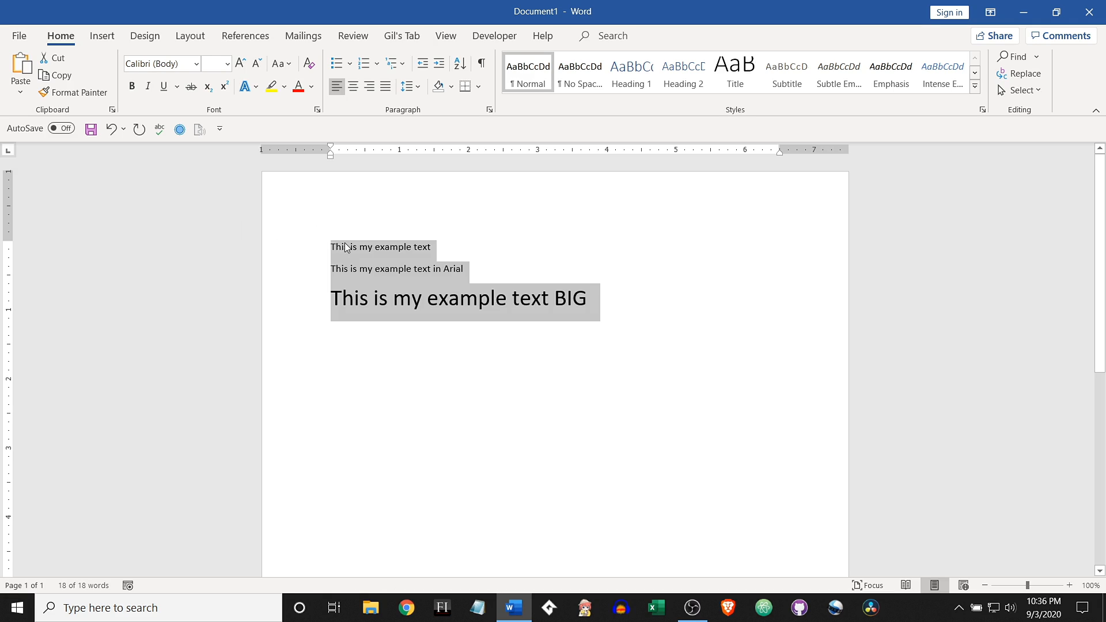
pyautogui.click(228, 64)
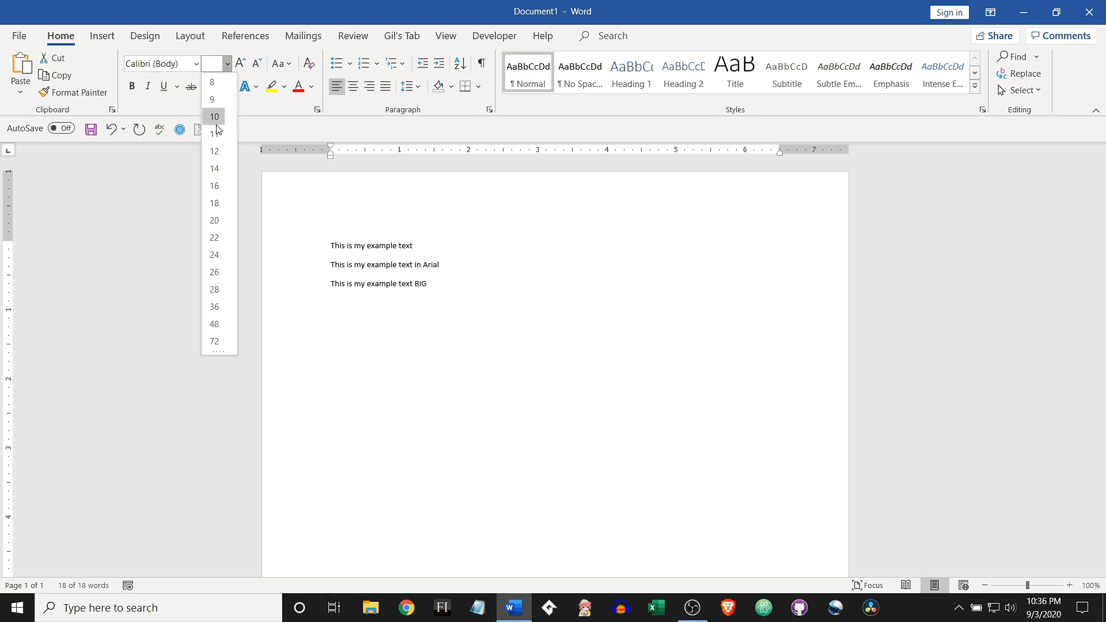
pyautogui.click(217, 156)
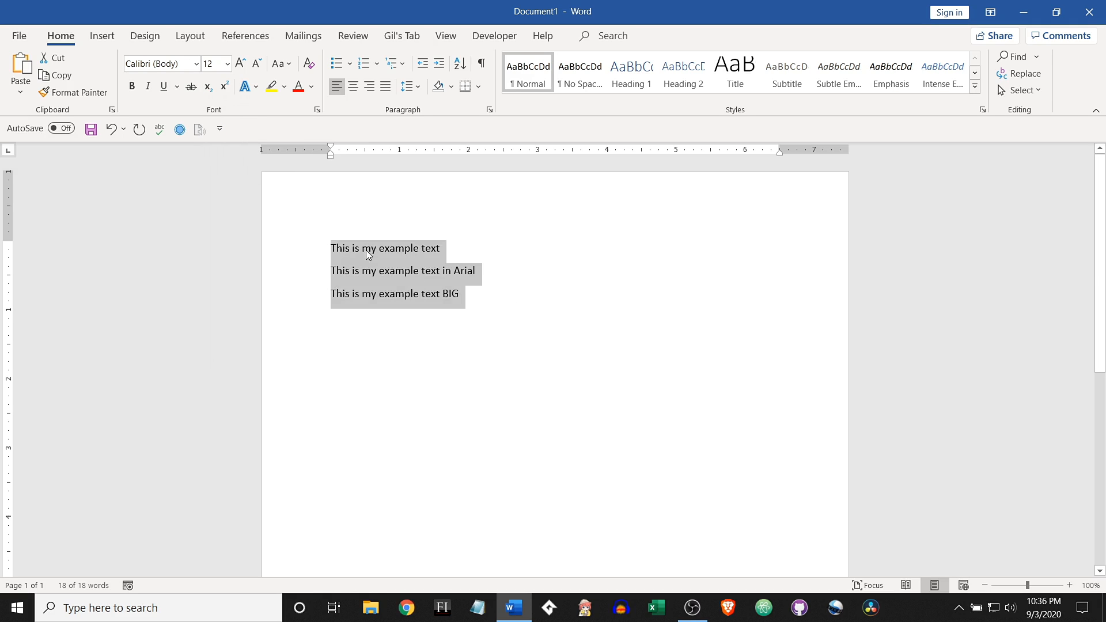
# Preview the listed font sizes on the word "example" in the second line without applying one
pyautogui.click(406, 277)
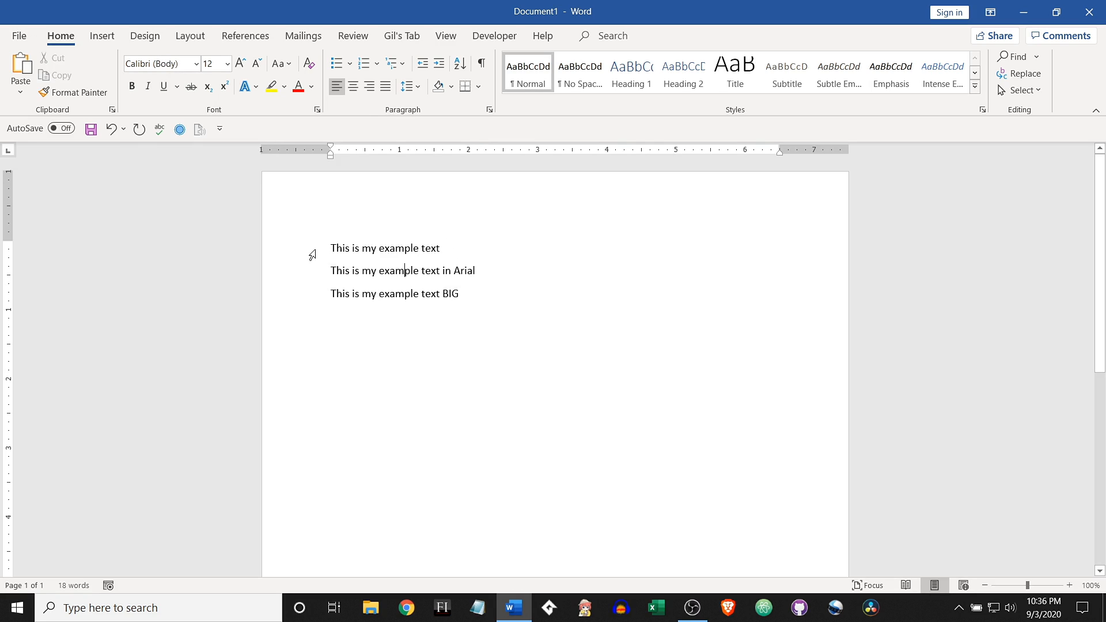
pyautogui.click(228, 65)
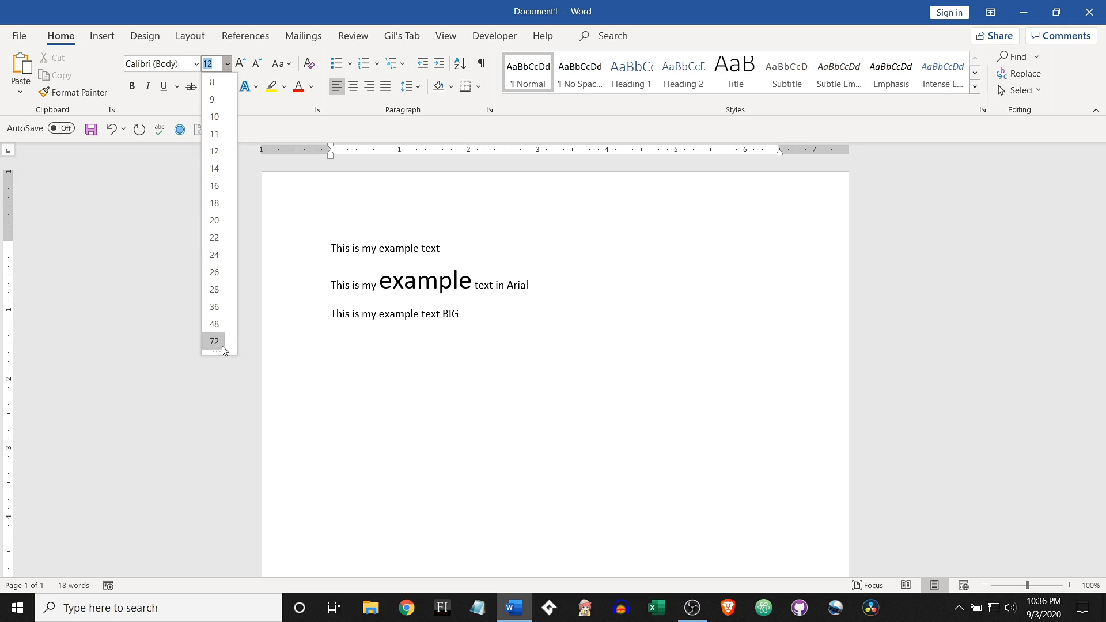
pyautogui.click(228, 64)
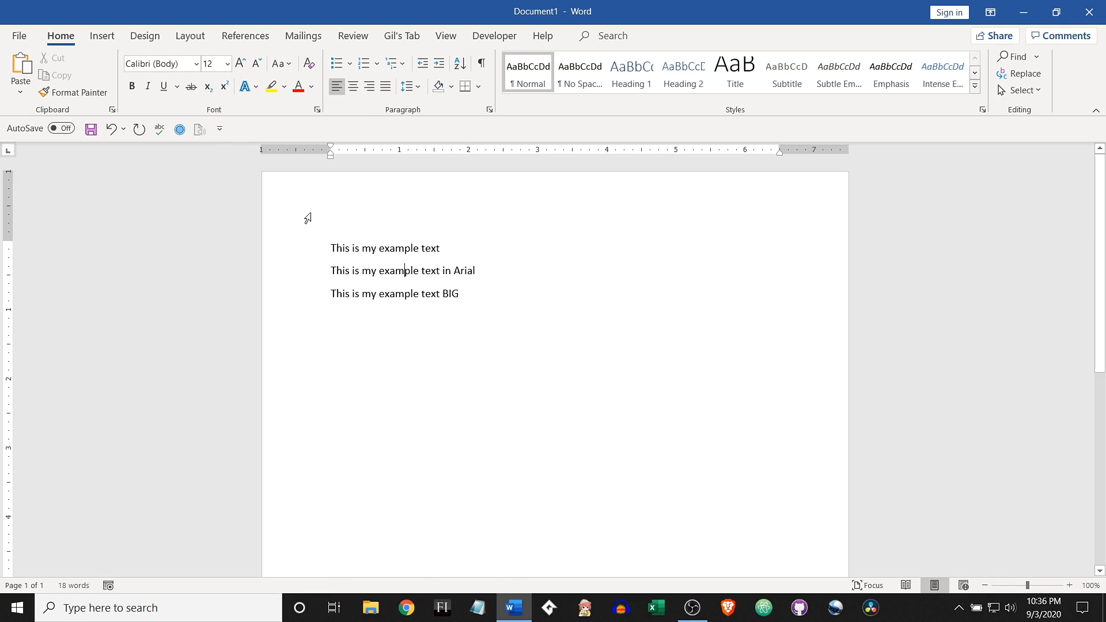
# Set all three lines of text to a custom font size of 200
pyautogui.moveTo(328, 243); pyautogui.dragTo(526, 296)
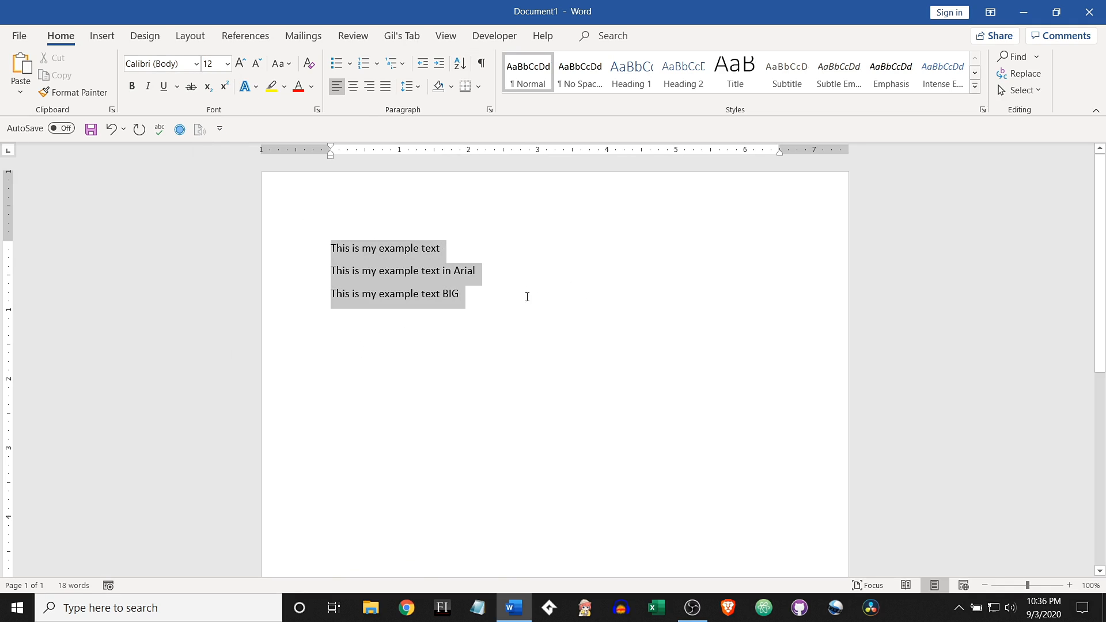
pyautogui.click(228, 64)
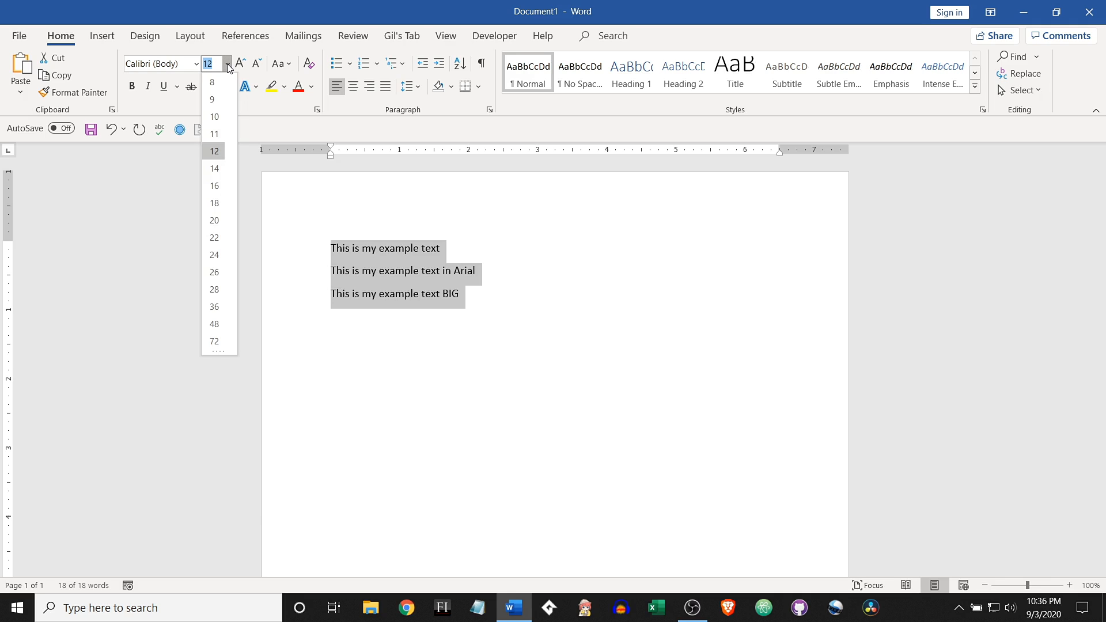
pyautogui.click(227, 64)
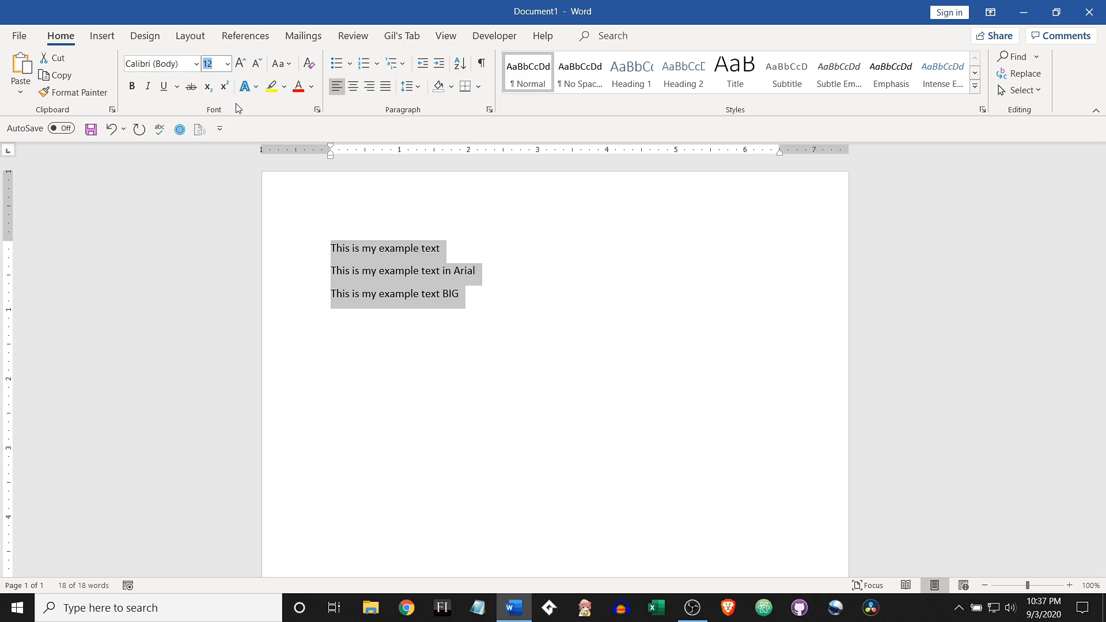
pyautogui.write('200')
pyautogui.press('Return')
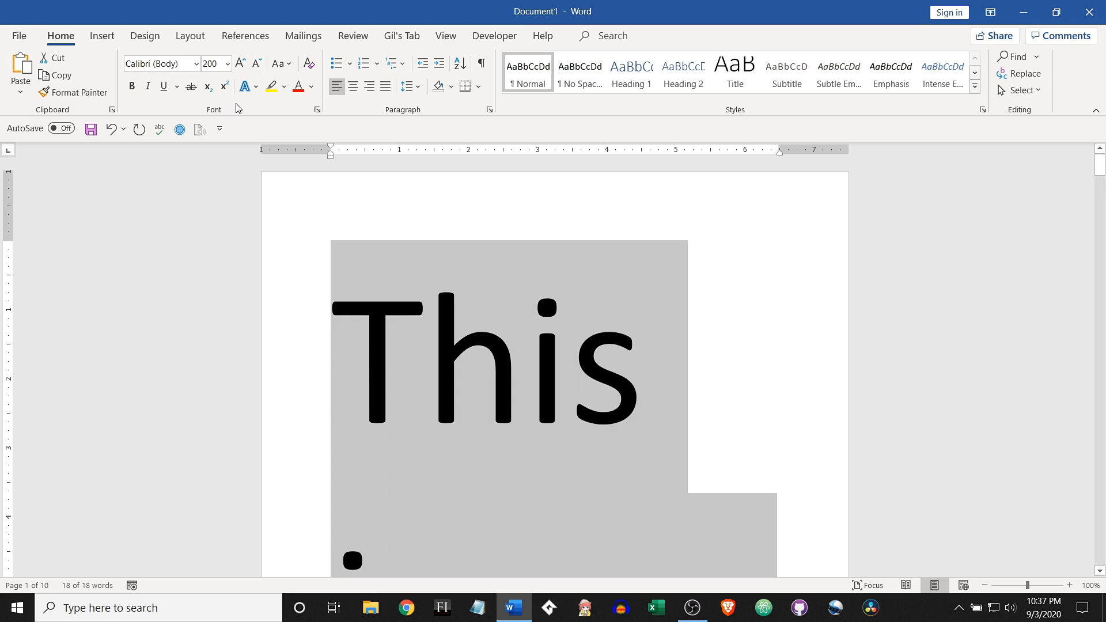
pyautogui.click(228, 64)
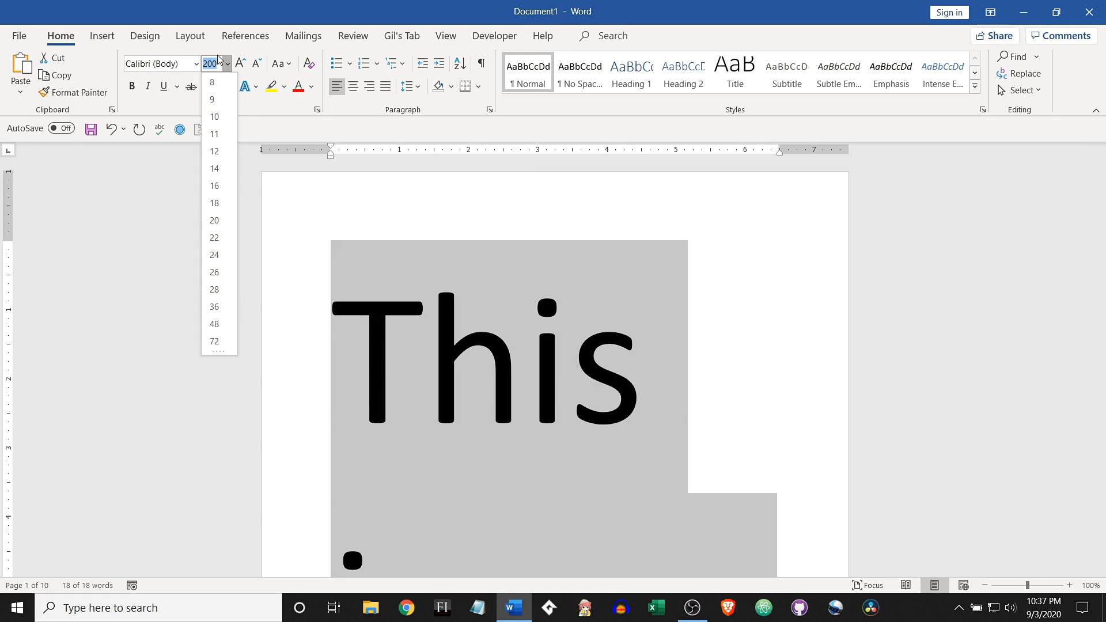
pyautogui.click(227, 60)
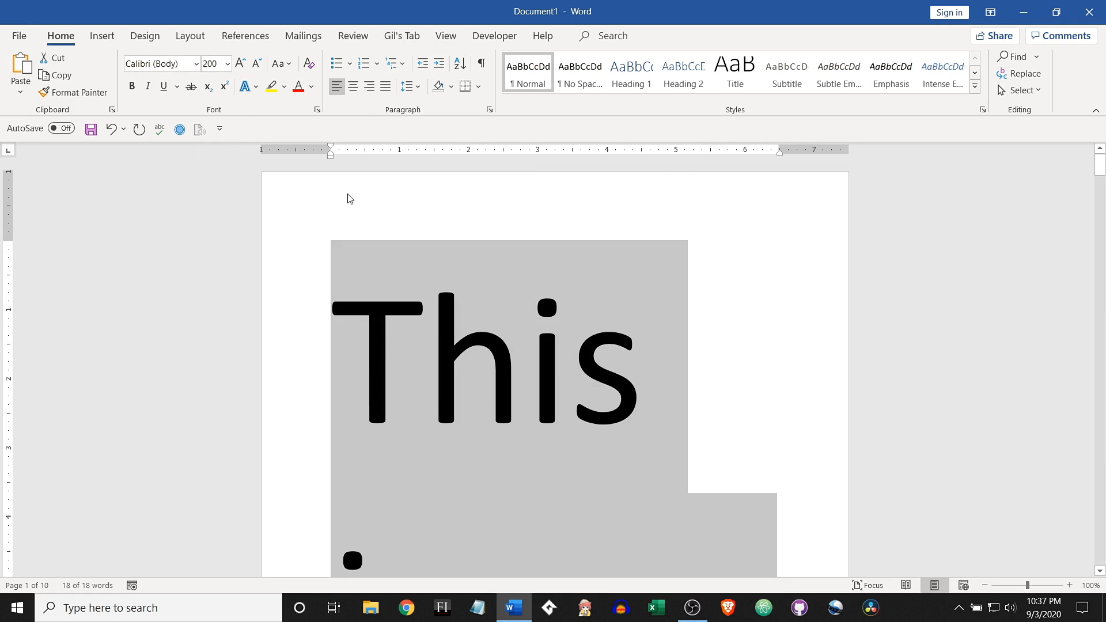
# Undo the last font size change on the three lines of text
pyautogui.click(422, 299)
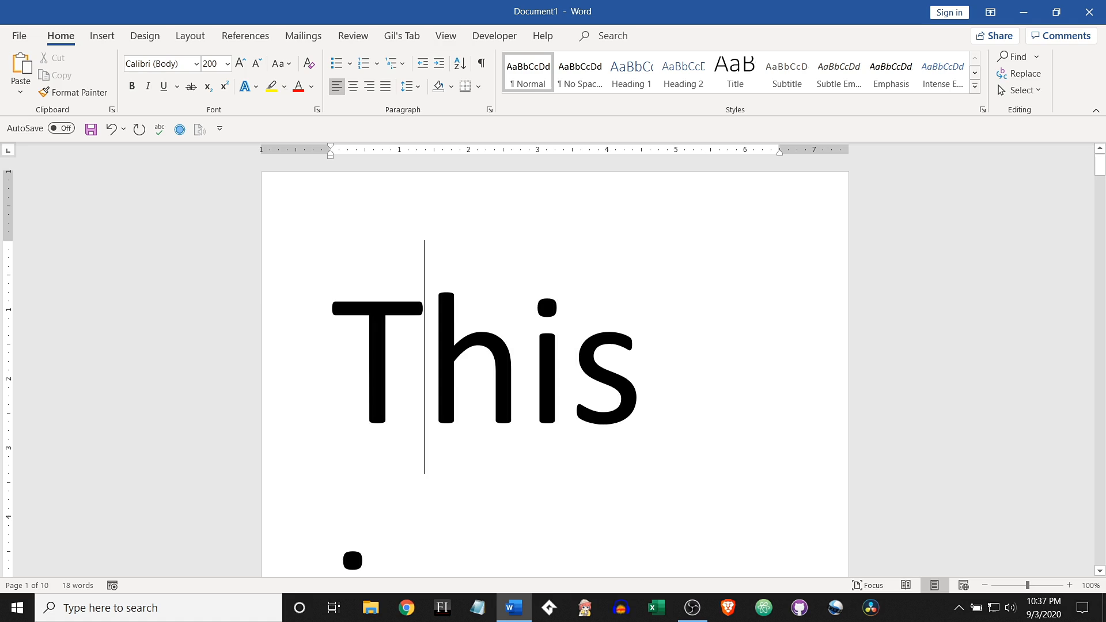
pyautogui.hotkey('ctrl', 'z')
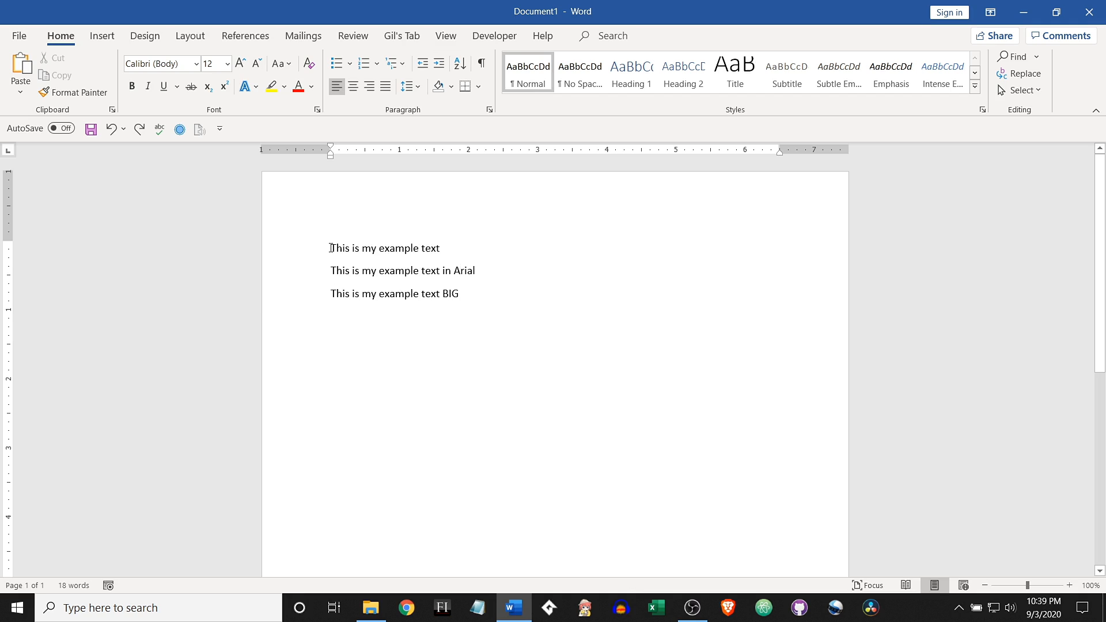
# Set the font color of the first line, "This is my example text", to red
pyautogui.moveTo(331, 248); pyautogui.dragTo(441, 254)
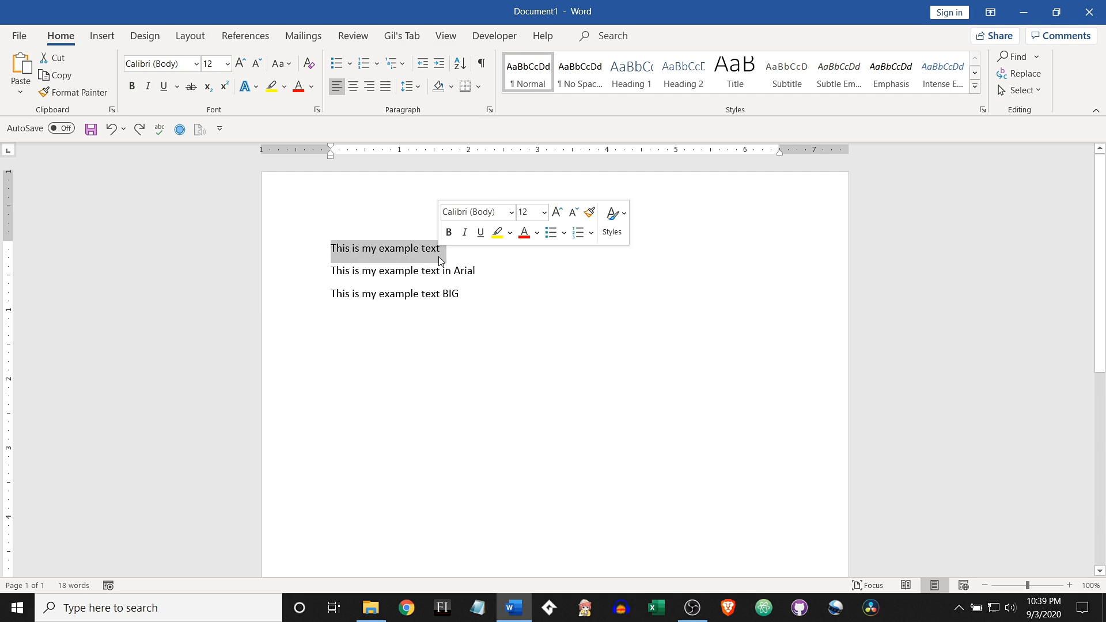
pyautogui.click(299, 86)
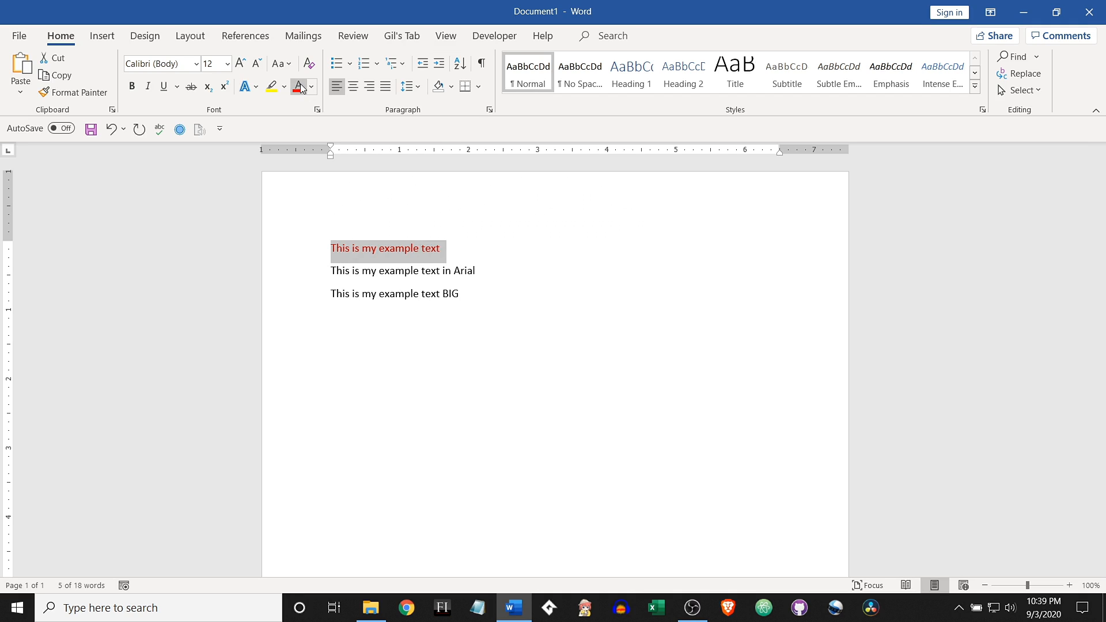
# Look at the standard and custom color choices for the first line's font without applying one
pyautogui.click(313, 87)
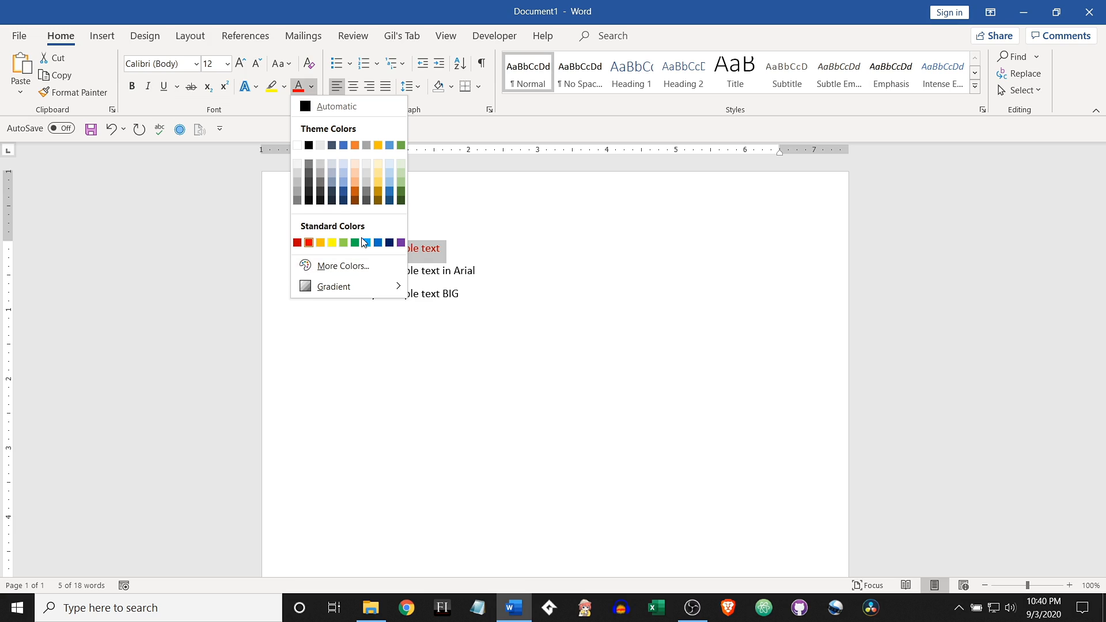
pyautogui.click(349, 266)
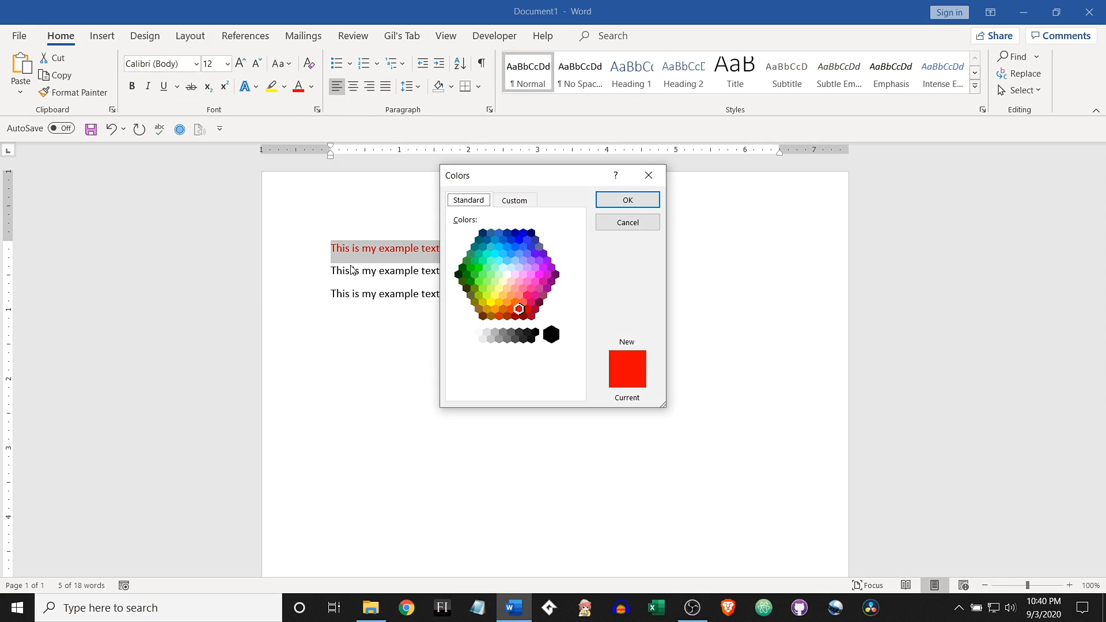
pyautogui.click(514, 201)
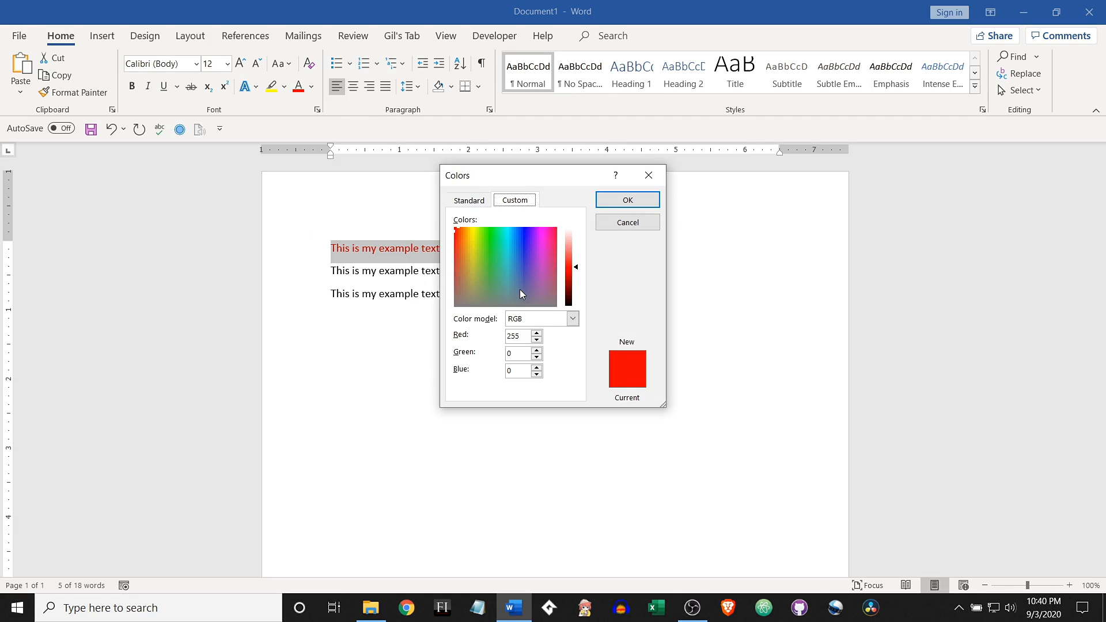
pyautogui.click(624, 224)
# Highlight the second line, "This is my example text in Arial", in yellow
pyautogui.click(379, 269)
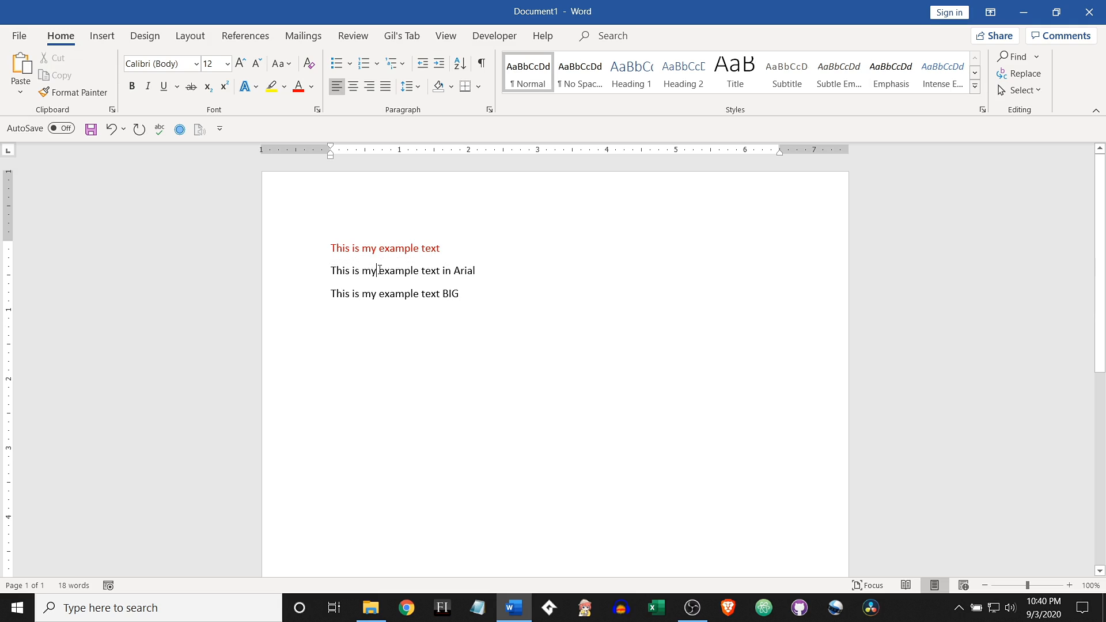
pyautogui.moveTo(330, 270); pyautogui.dragTo(482, 273)
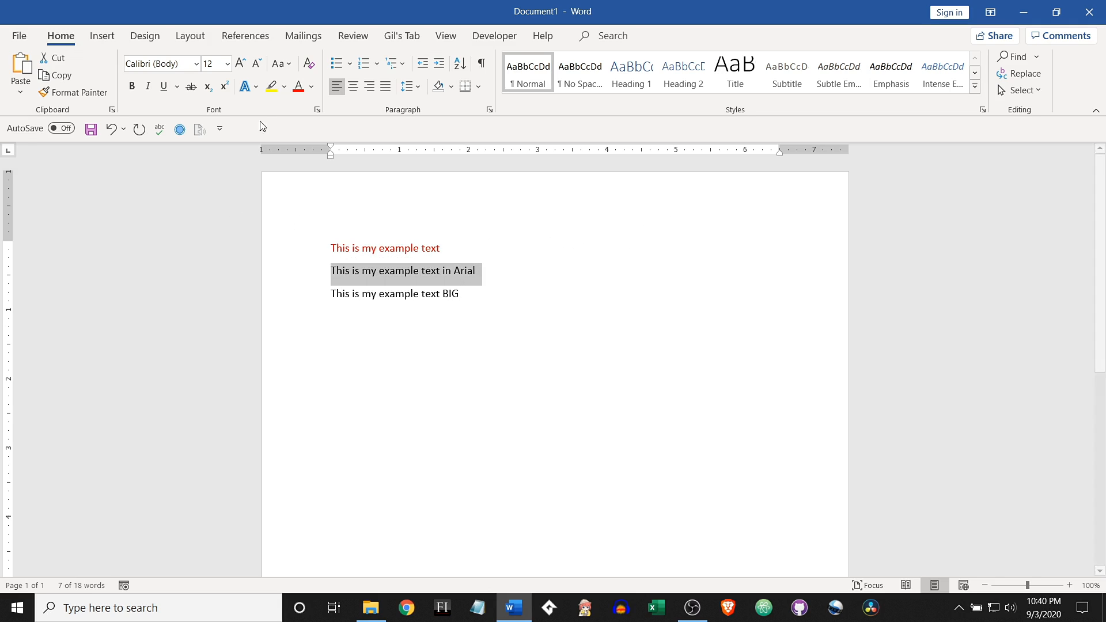
pyautogui.click(273, 89)
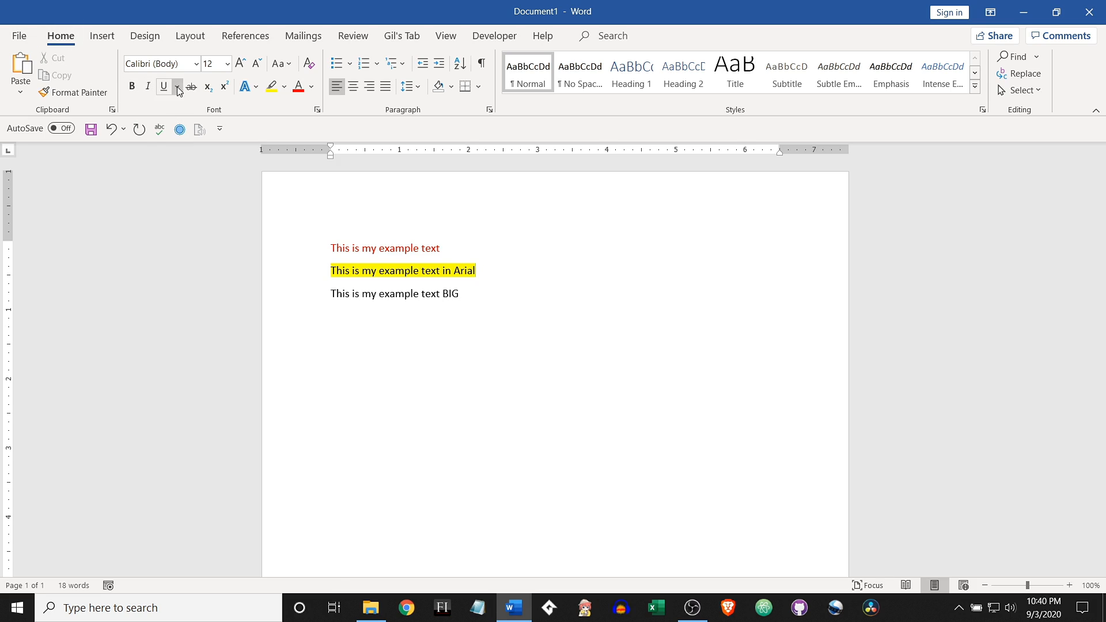
# Make the word "This" in the third line bold
pyautogui.click(334, 294)
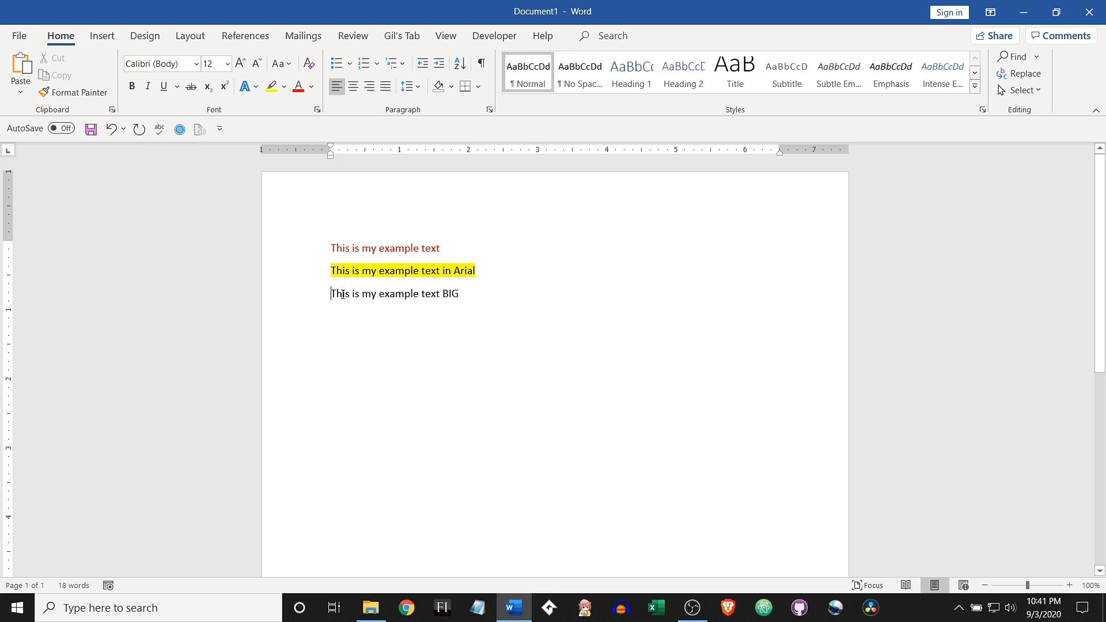
pyautogui.moveTo(342, 294); pyautogui.dragTo(471, 294)
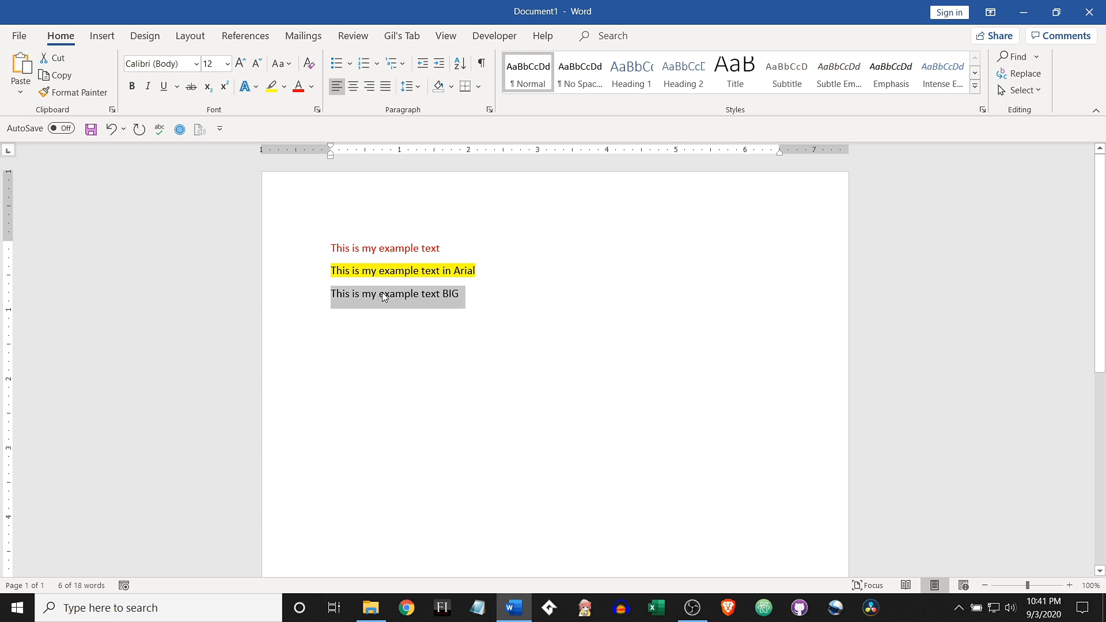
pyautogui.click(355, 295)
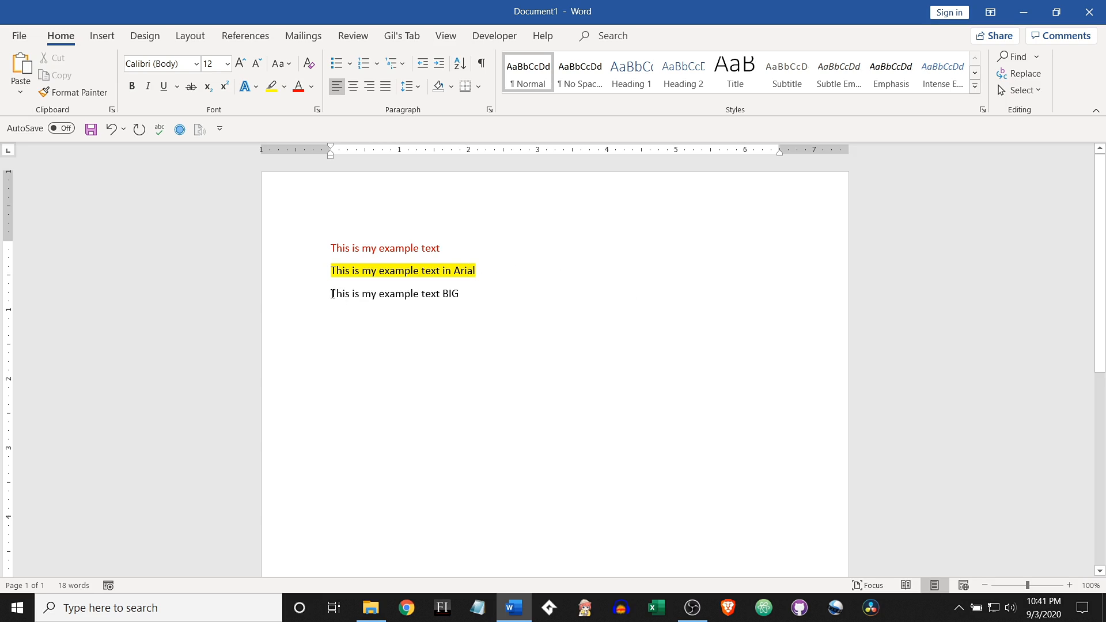
pyautogui.moveTo(333, 294); pyautogui.dragTo(351, 296)
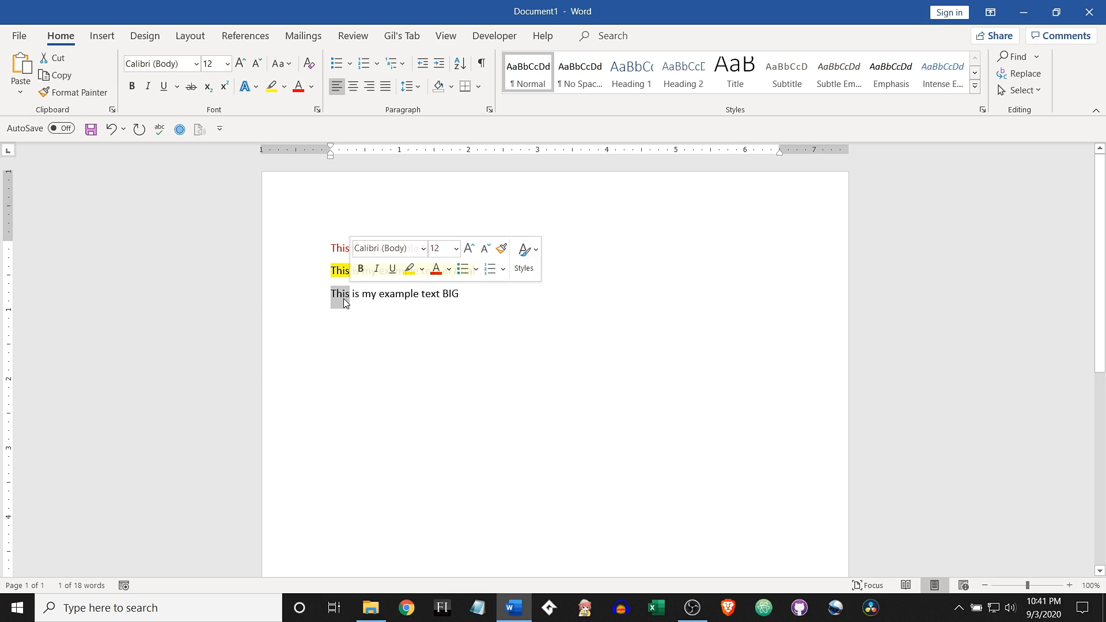
pyautogui.click(362, 278)
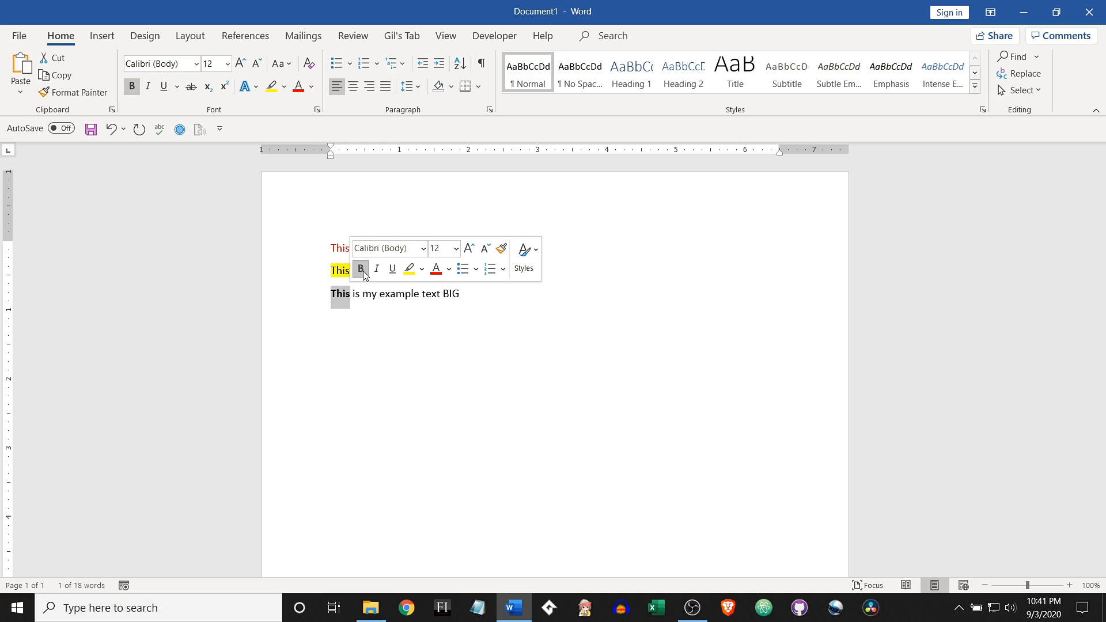
pyautogui.click(357, 296)
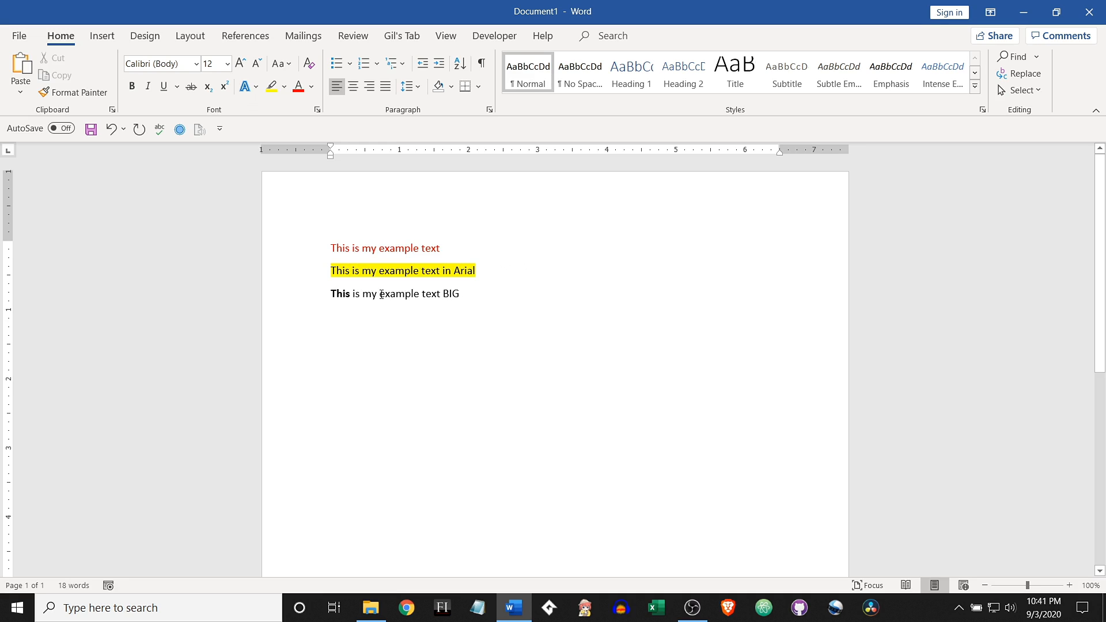
# Italicize the word "example" and underline the word "BIG" in the third line
pyautogui.moveTo(379, 295); pyautogui.dragTo(418, 296)
pyautogui.click(429, 296)
pyautogui.doubleClick(398, 295)
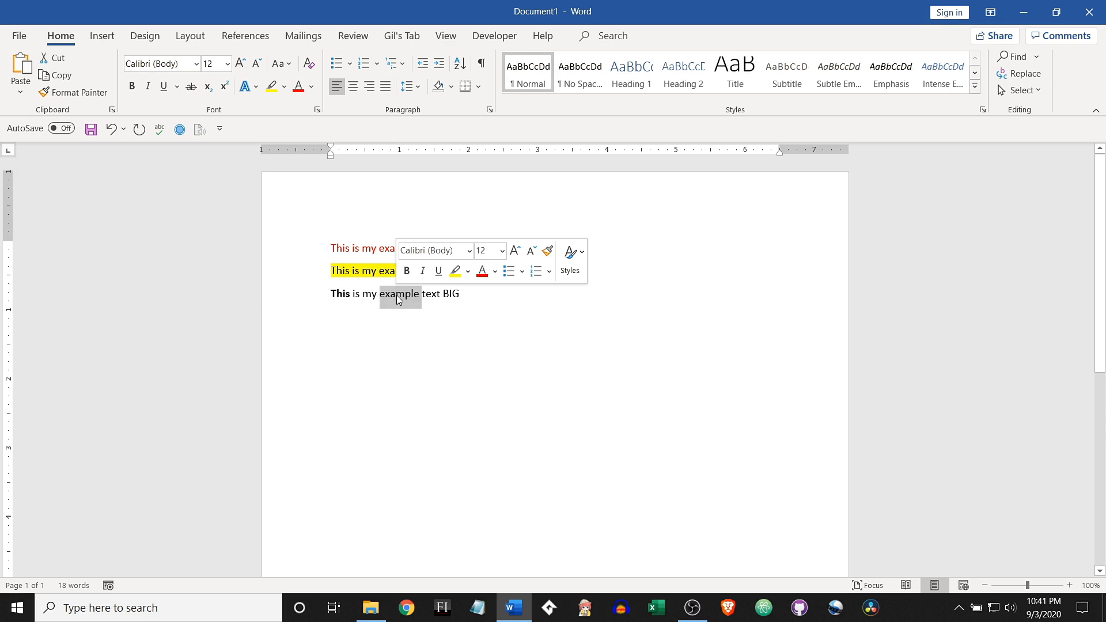
pyautogui.click(422, 271)
pyautogui.click(431, 295)
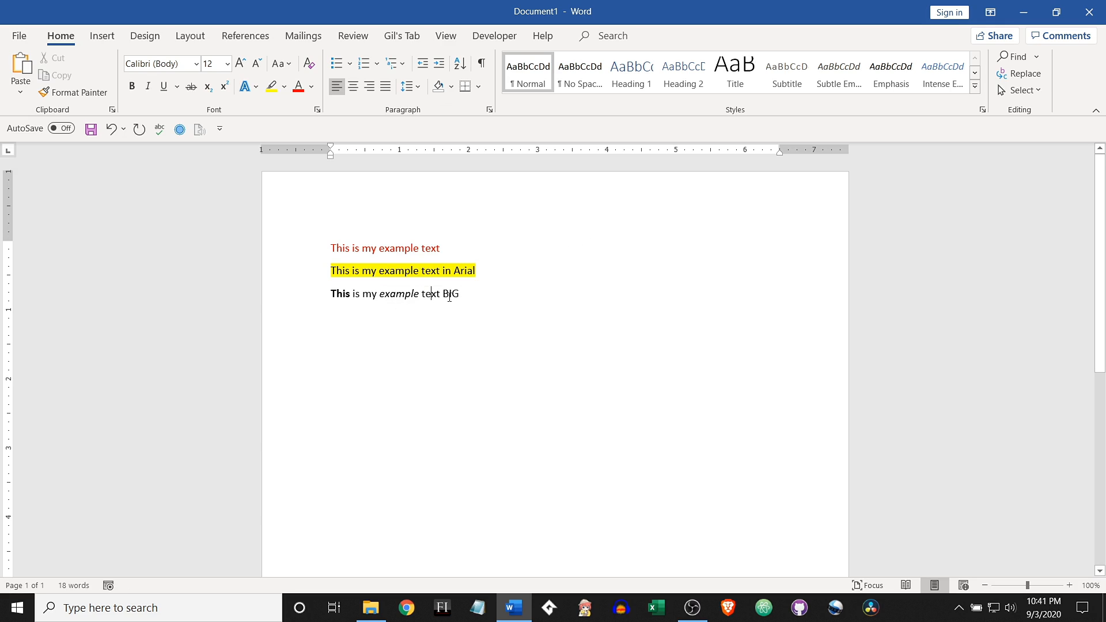
pyautogui.doubleClick(453, 294)
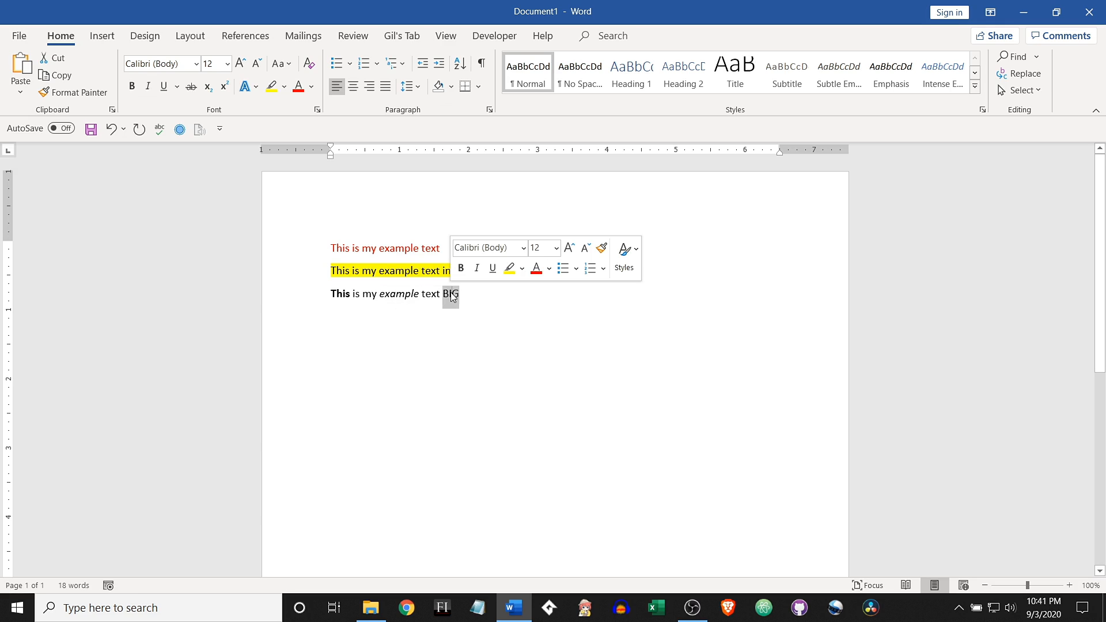
pyautogui.click(495, 271)
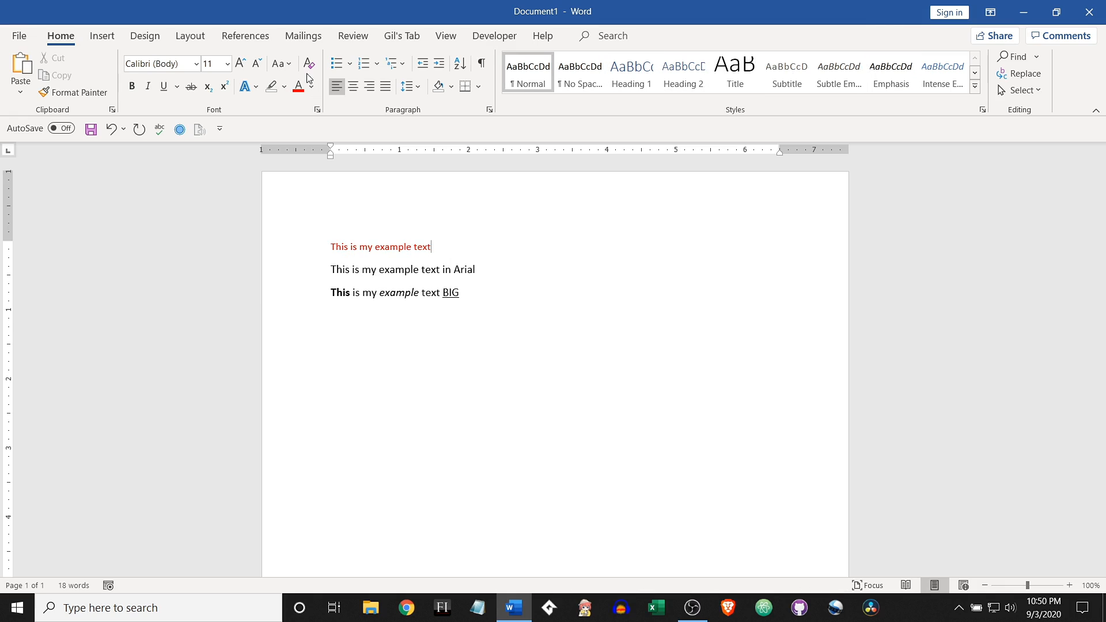
# Browse the available text styles and apply the Normal style to the first line
pyautogui.click(977, 74)
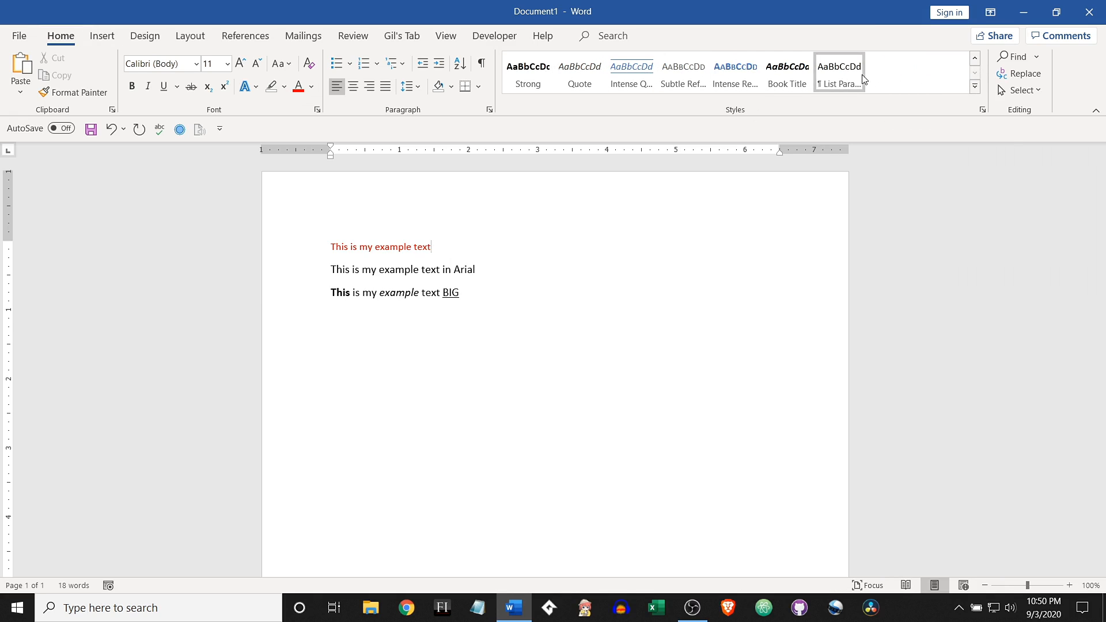
pyautogui.click(975, 58)
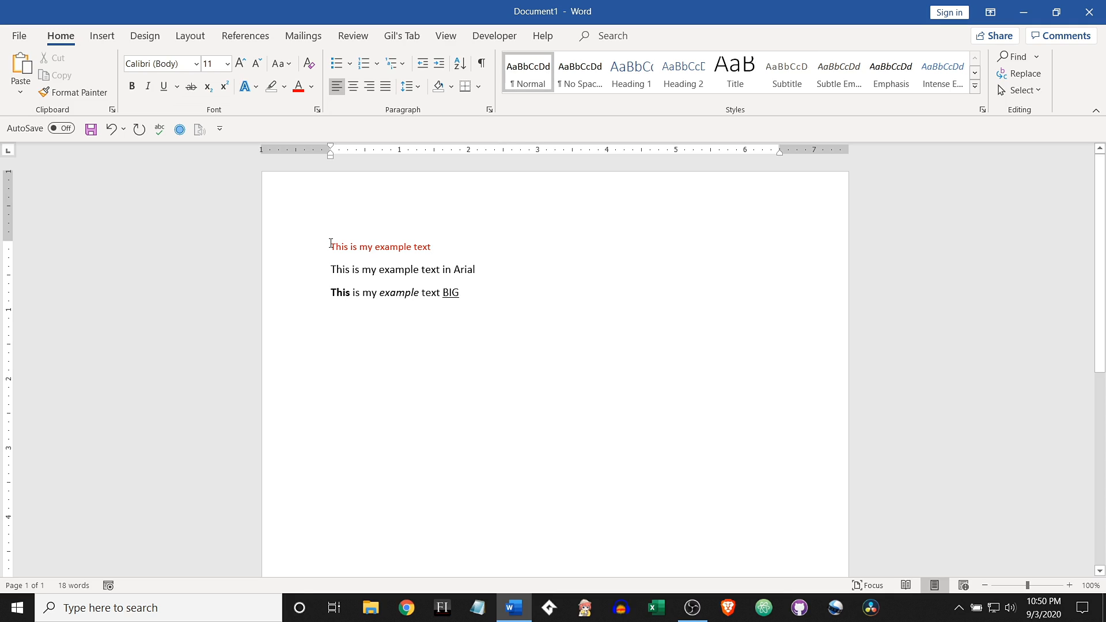
pyautogui.moveTo(331, 244); pyautogui.dragTo(423, 247)
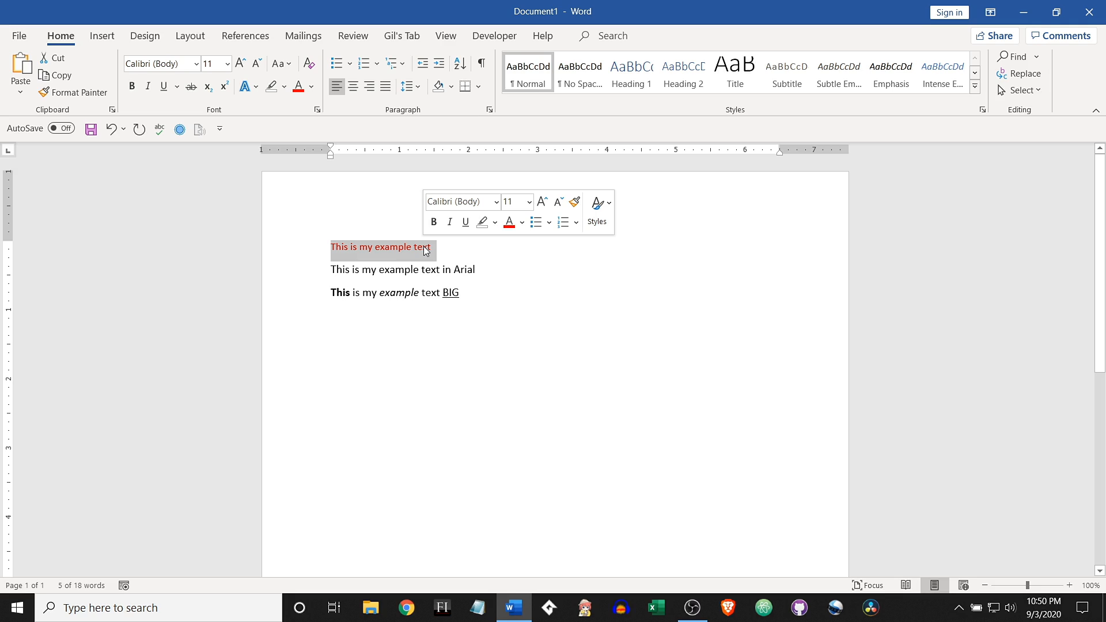
pyautogui.click(531, 71)
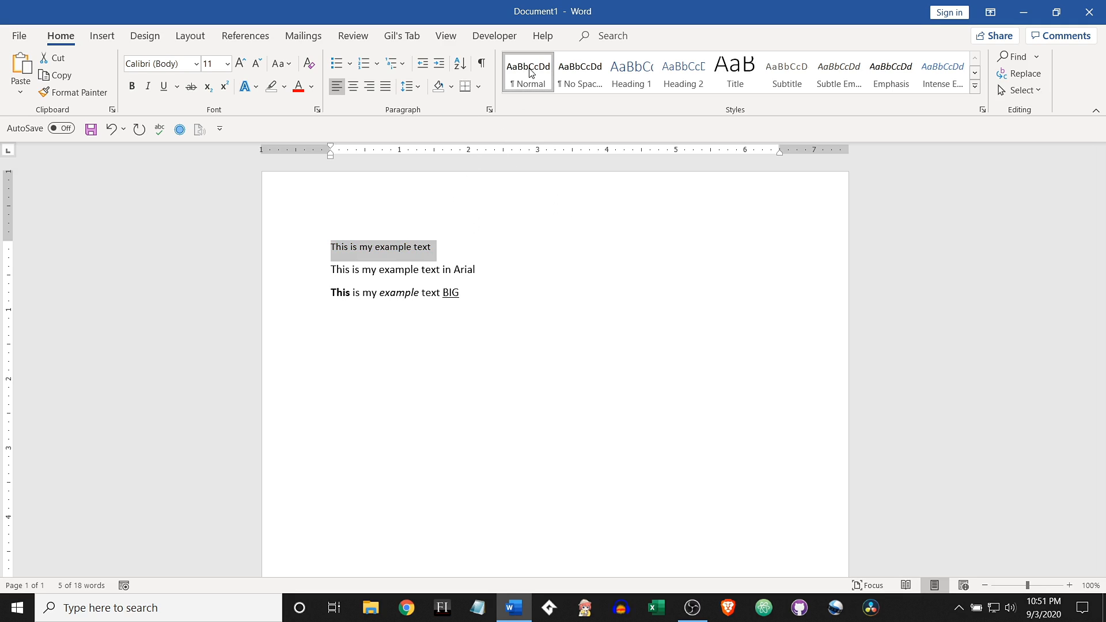
pyautogui.click(405, 247)
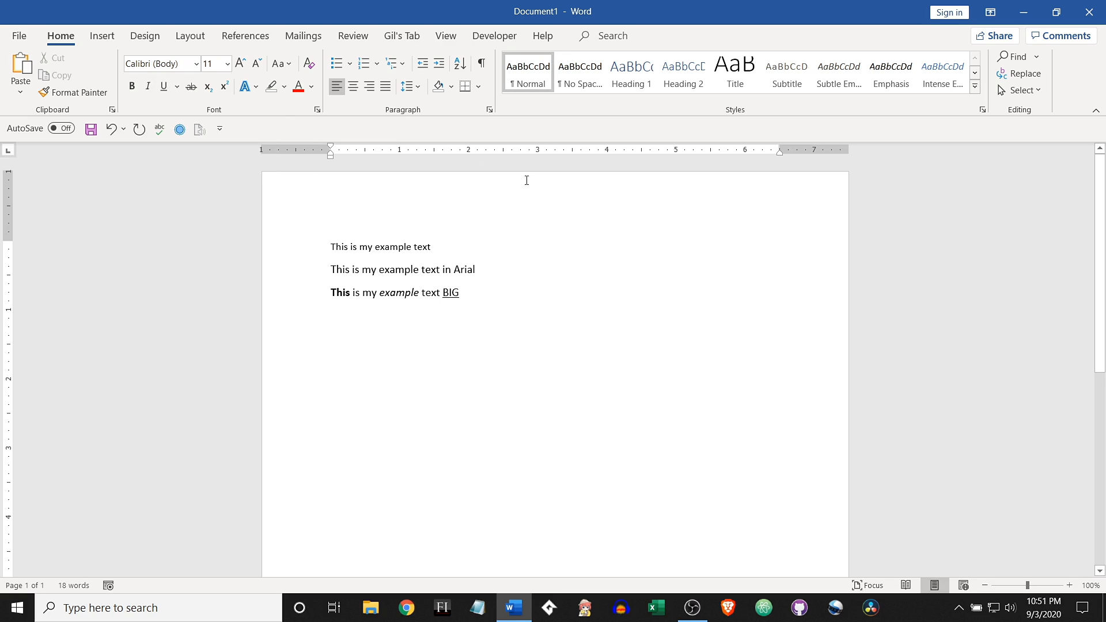
# Apply the No Spacing style to the first line, followed by the Heading 1 style
pyautogui.moveTo(331, 245); pyautogui.dragTo(433, 247)
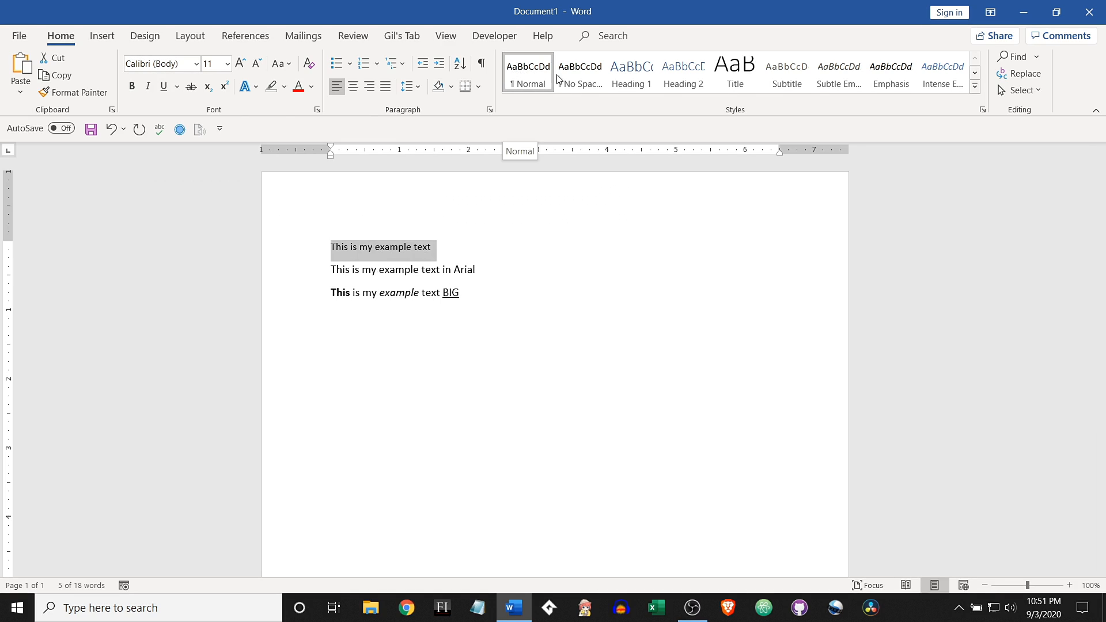
pyautogui.click(580, 72)
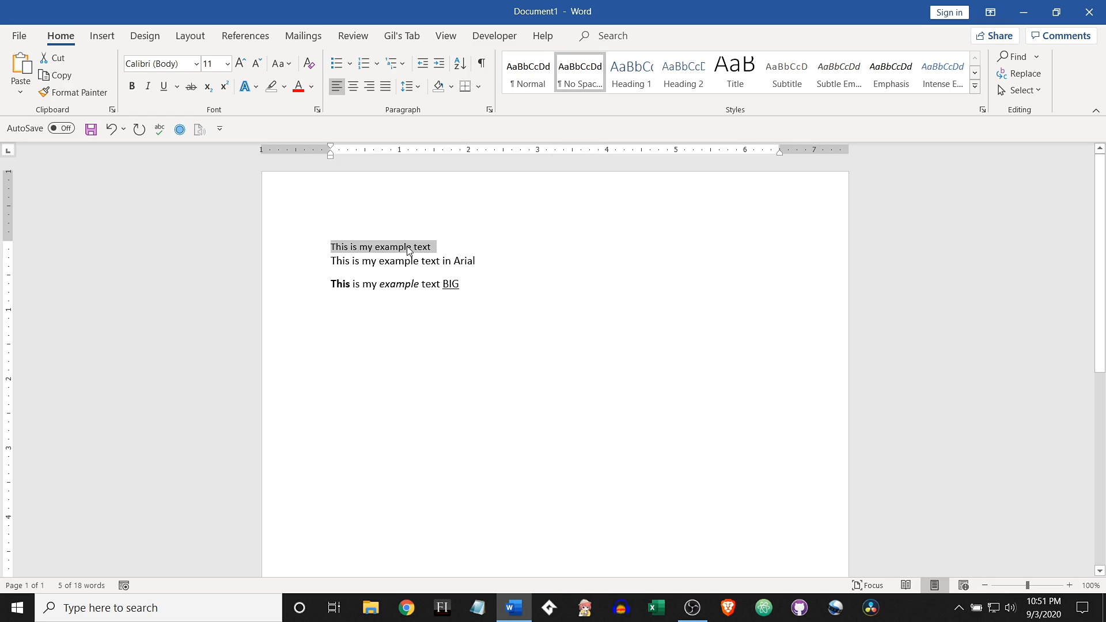
pyautogui.click(632, 78)
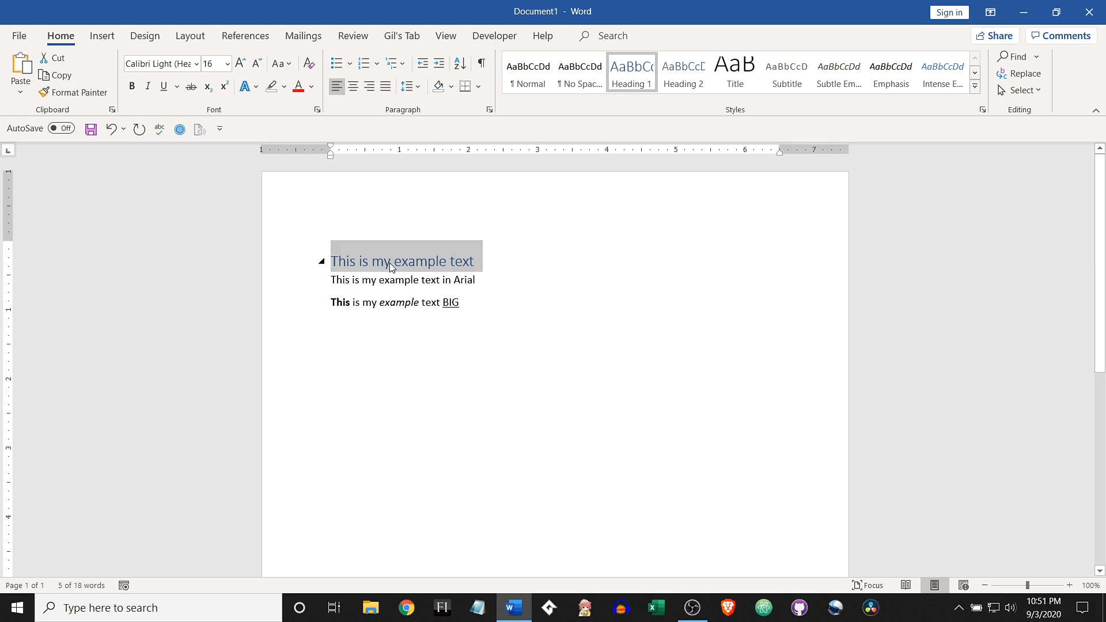
# Apply the Title style to the first line, followed by the Subtitle style
pyautogui.click(735, 73)
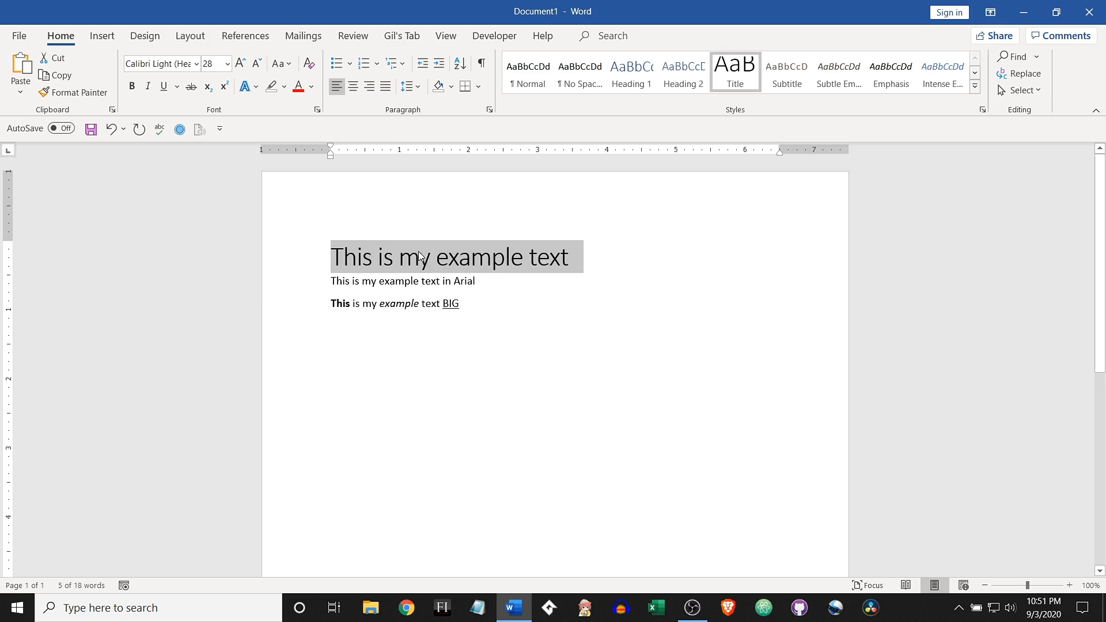
pyautogui.click(787, 73)
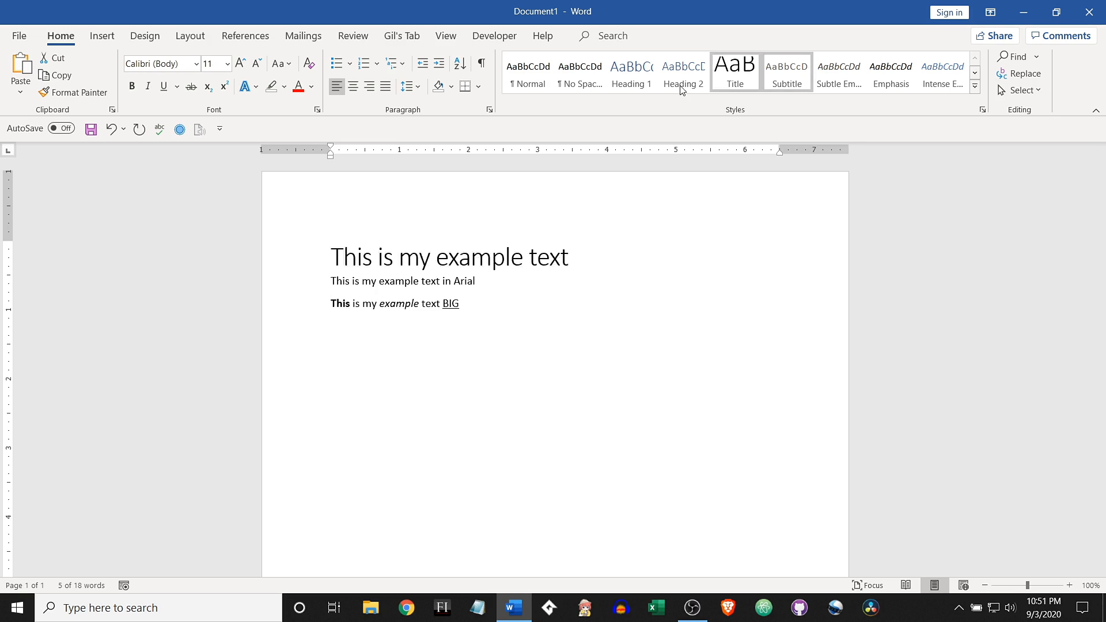
pyautogui.click(452, 378)
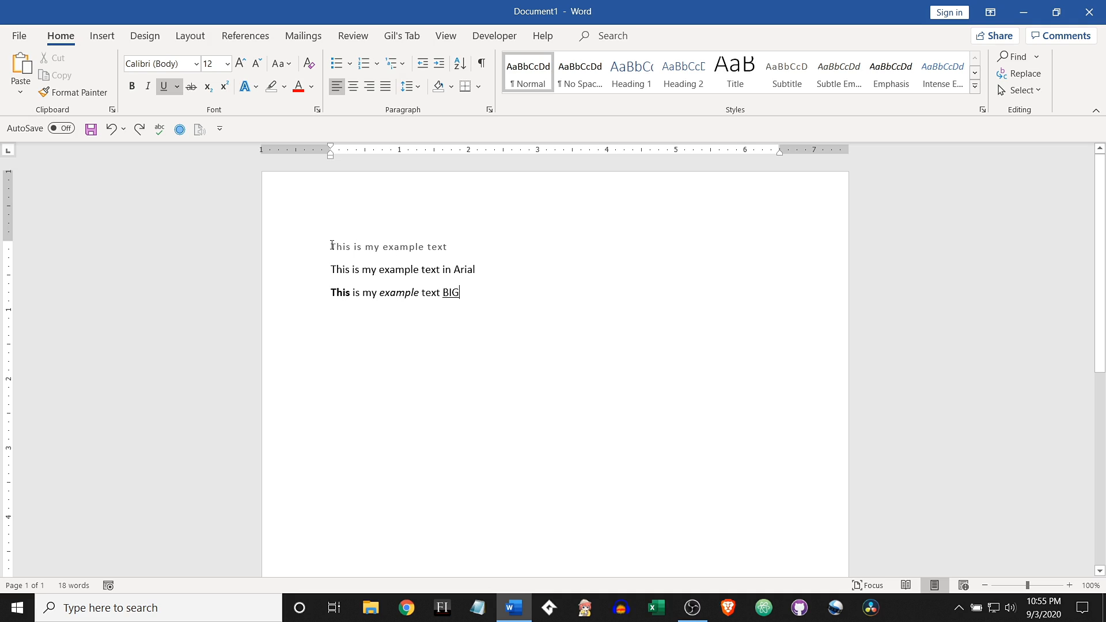
# Apply the Normal style to all three lines of text at once
pyautogui.moveTo(331, 246); pyautogui.dragTo(463, 287)
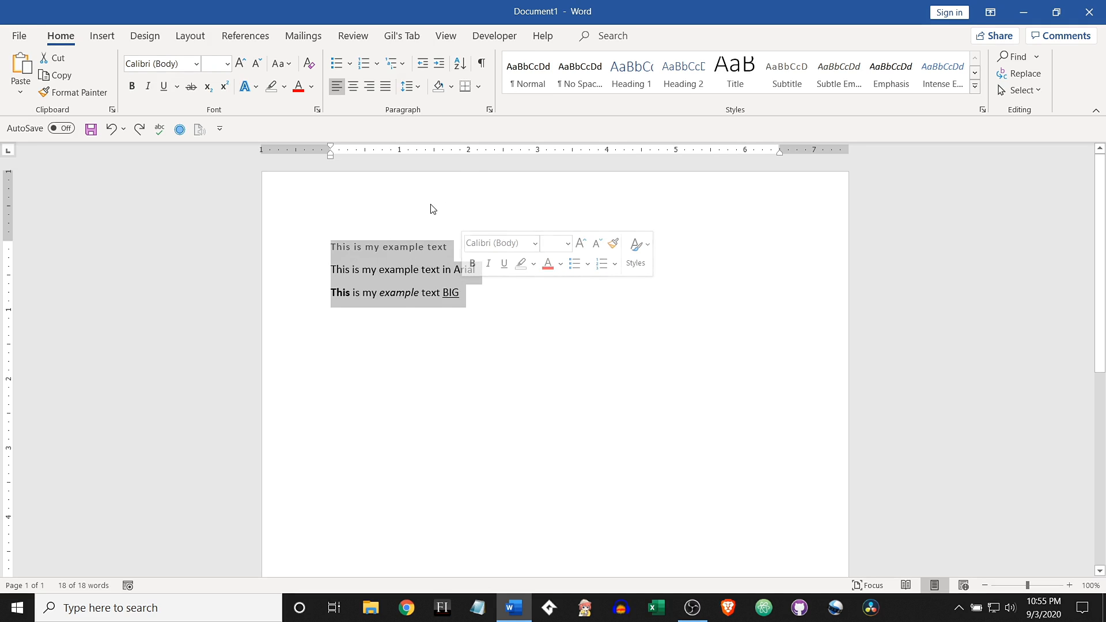
pyautogui.click(532, 73)
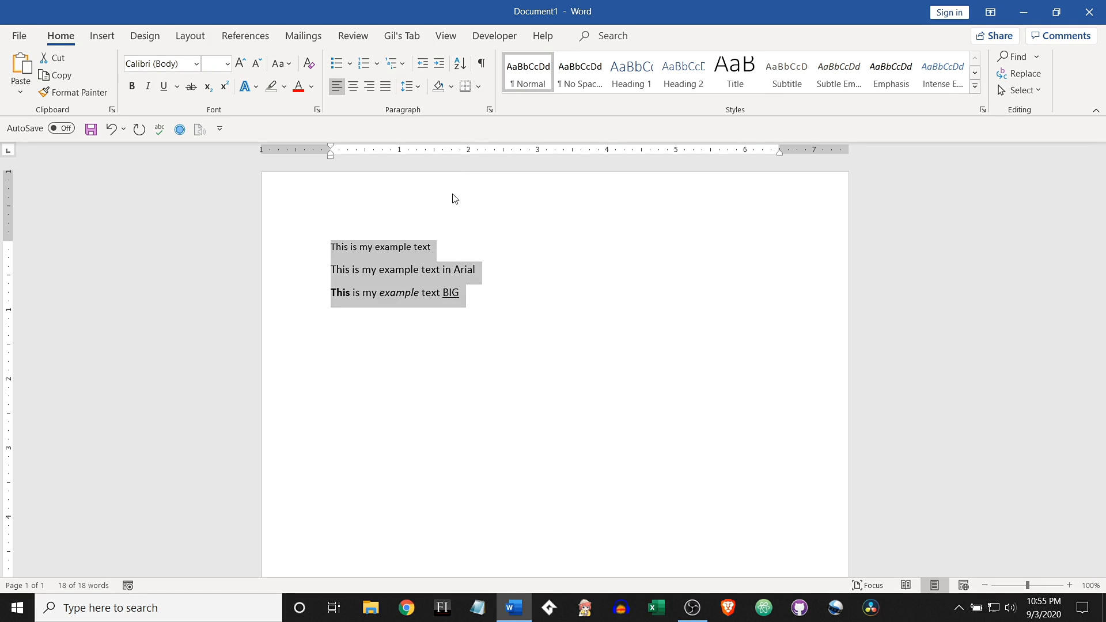
pyautogui.click(395, 247)
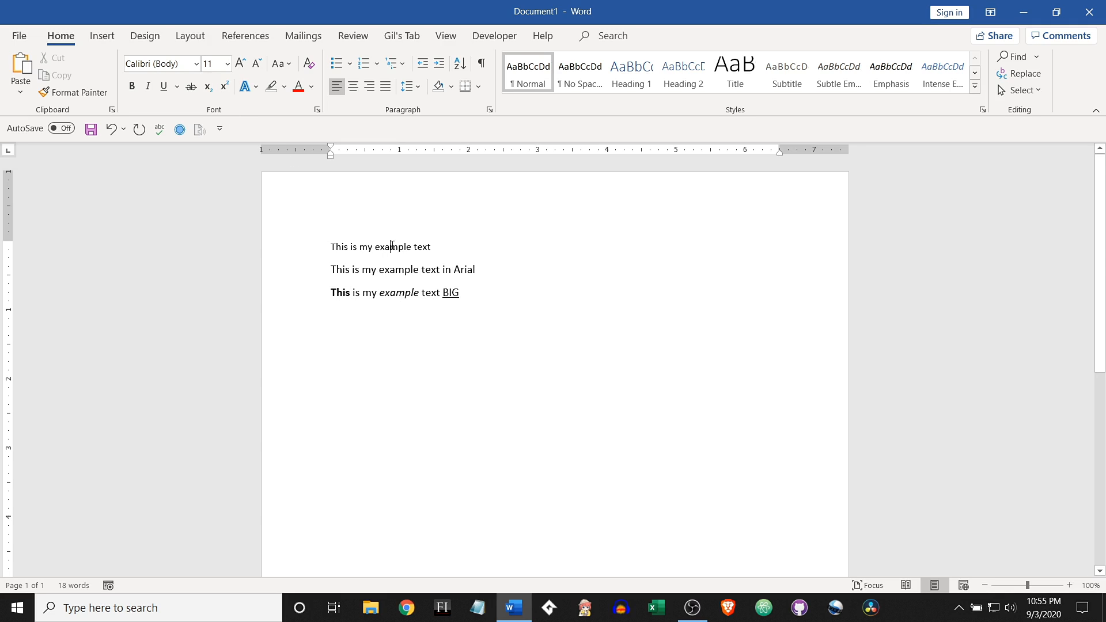
# Check the formatting of the third line's words and apply the Normal style to the second line
pyautogui.click(337, 292)
pyautogui.click(385, 289)
pyautogui.click(445, 295)
pyautogui.click(395, 270)
pyautogui.click(532, 74)
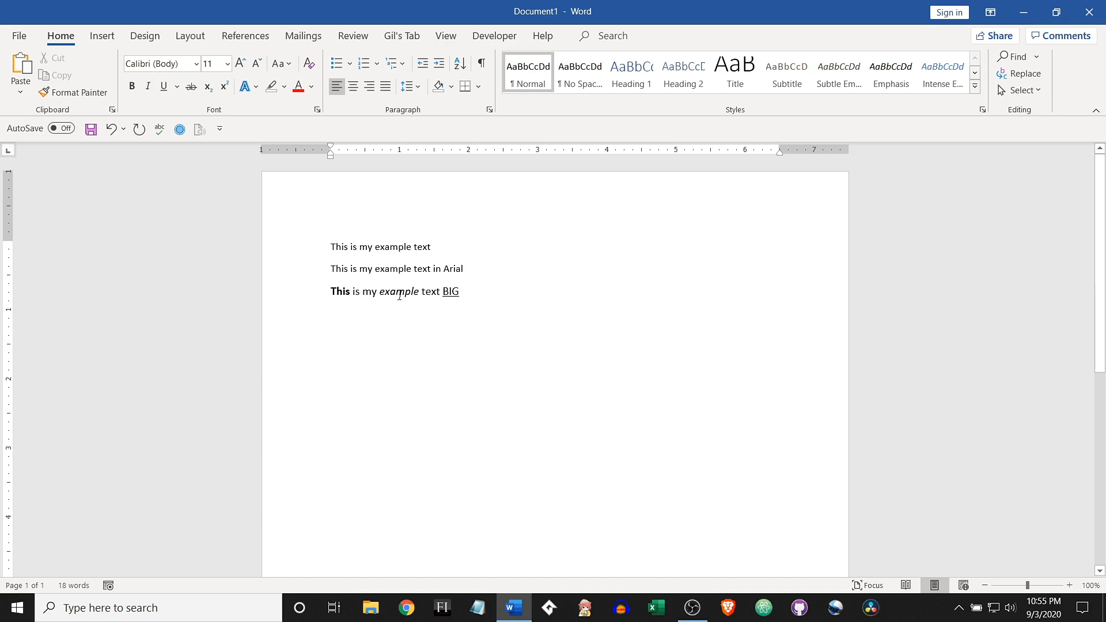
# Apply the Normal style to the third line and check the formatting of its first and italic words
pyautogui.click(345, 291)
pyautogui.click(528, 75)
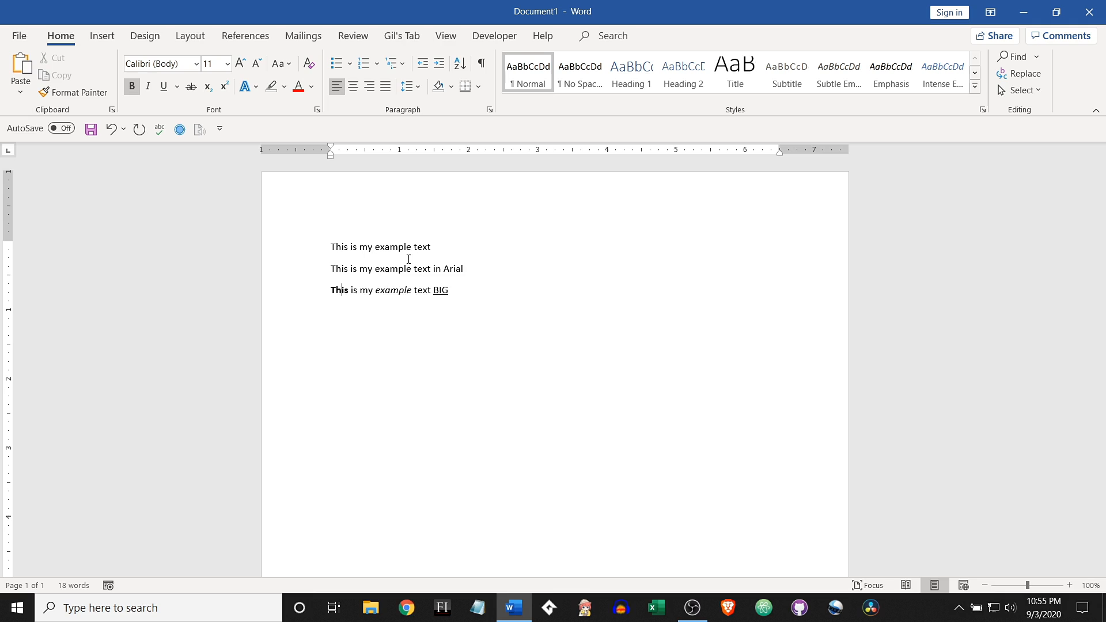
pyautogui.click(385, 291)
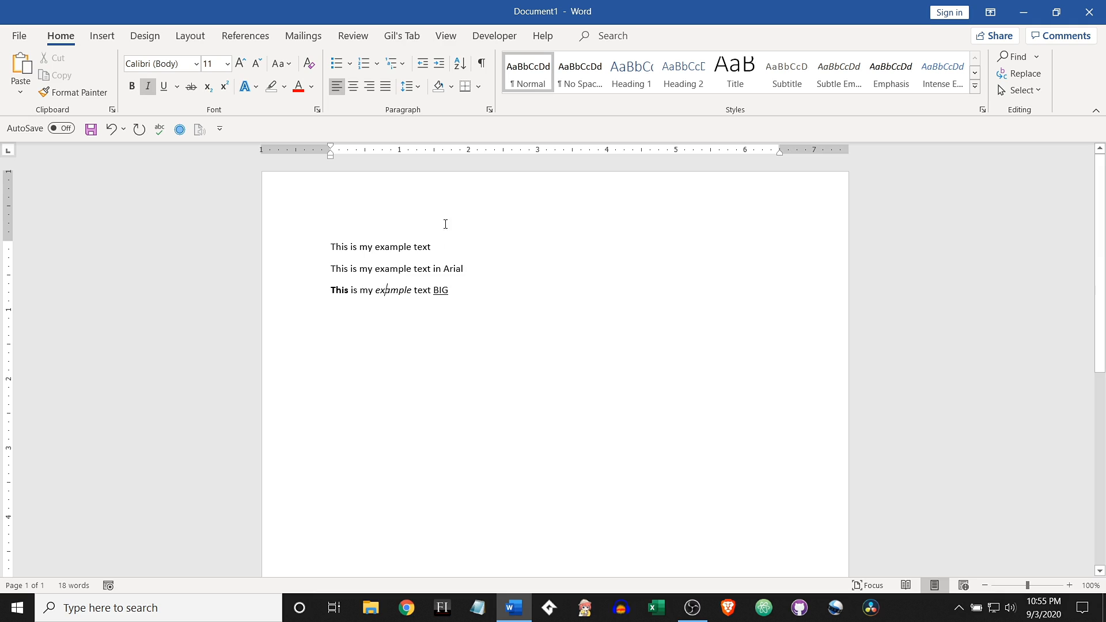
# Apply the Normal style individually to the words "This", "example" and "BIG" in the third line
pyautogui.doubleClick(338, 290)
pyautogui.click(530, 74)
pyautogui.click(390, 292)
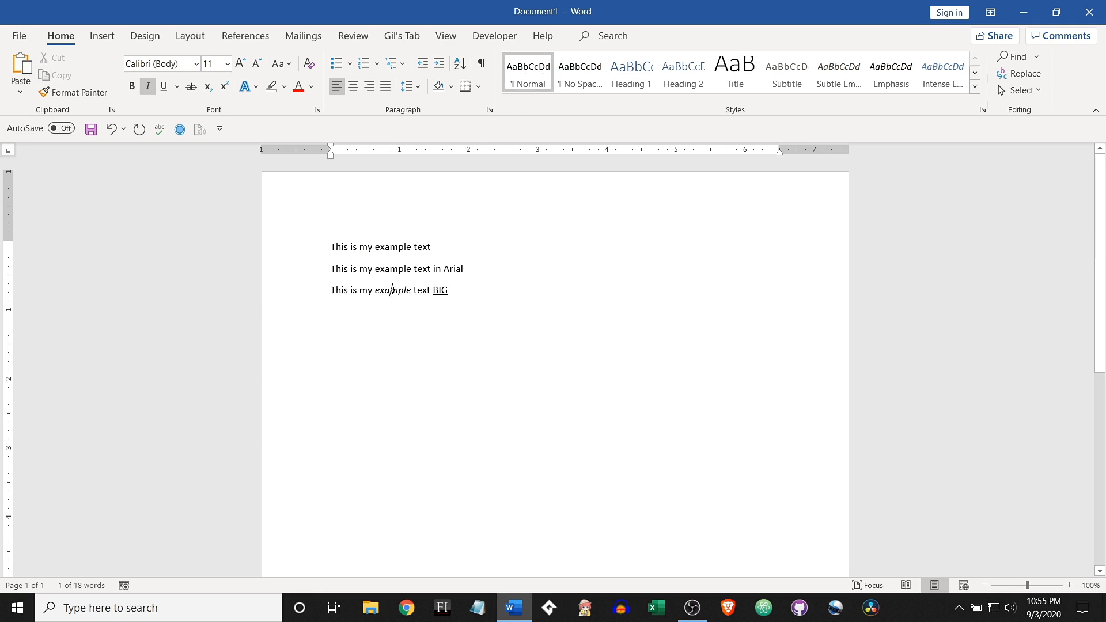
pyautogui.doubleClick(390, 291)
pyautogui.click(532, 74)
pyautogui.doubleClick(440, 290)
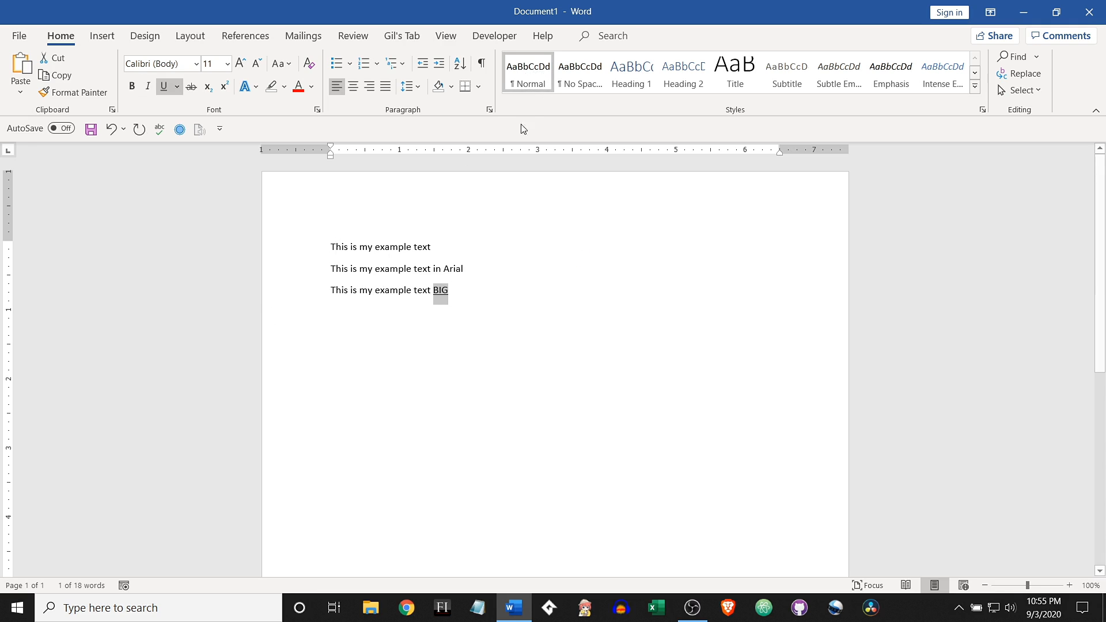
pyautogui.click(534, 85)
pyautogui.click(381, 289)
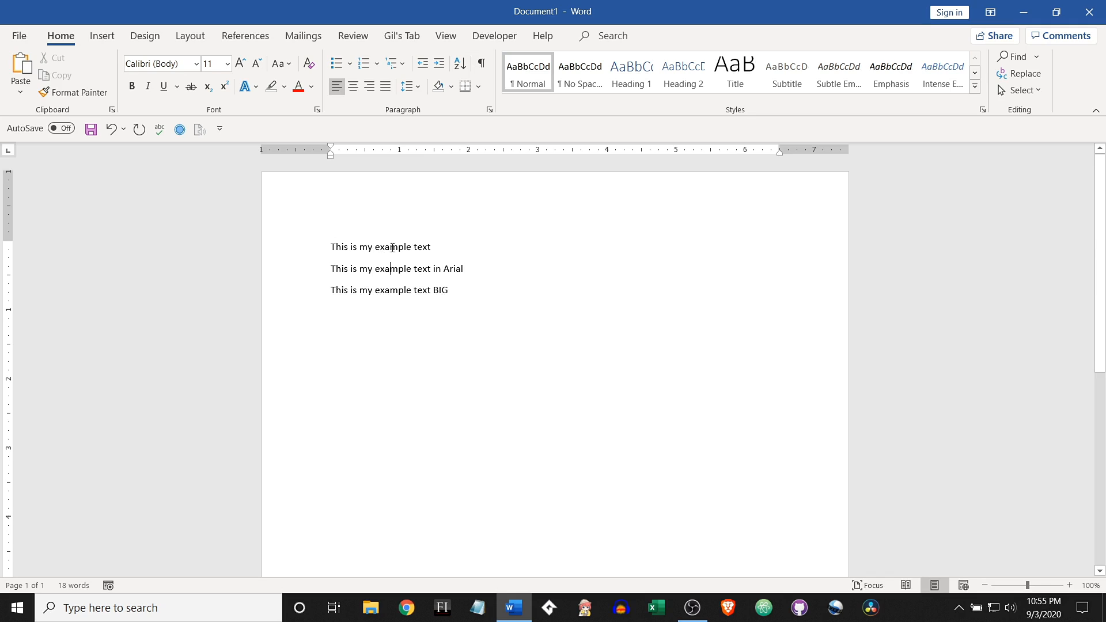
# Modify the Normal style to use Rockwell Extra Bold at size 16 with 1.5 line spacing
pyautogui.rightClick(528, 70)
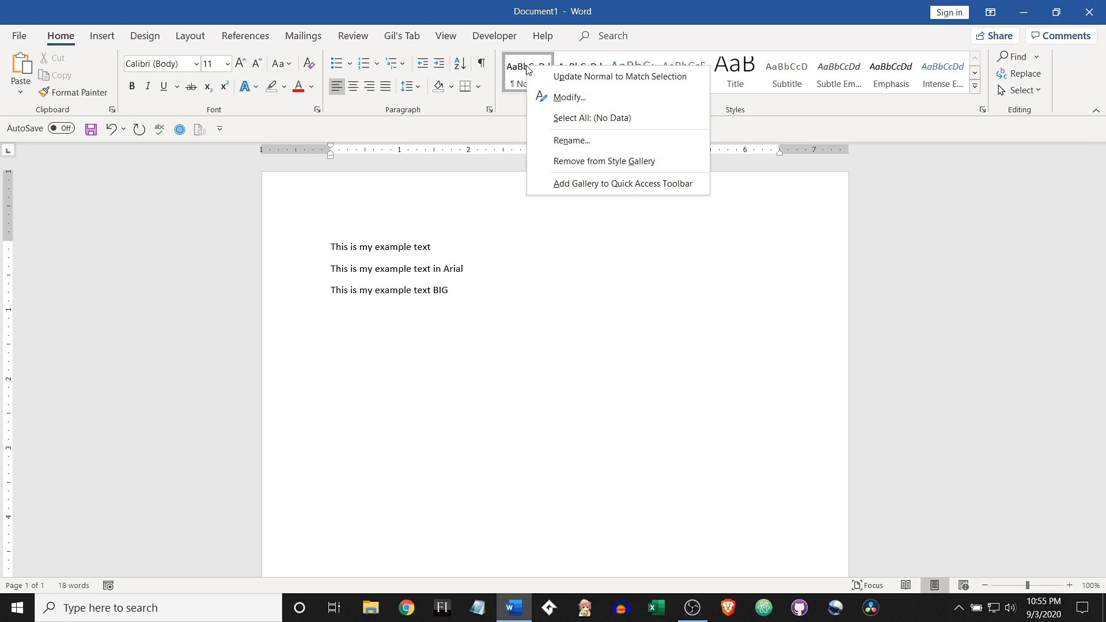
pyautogui.click(586, 98)
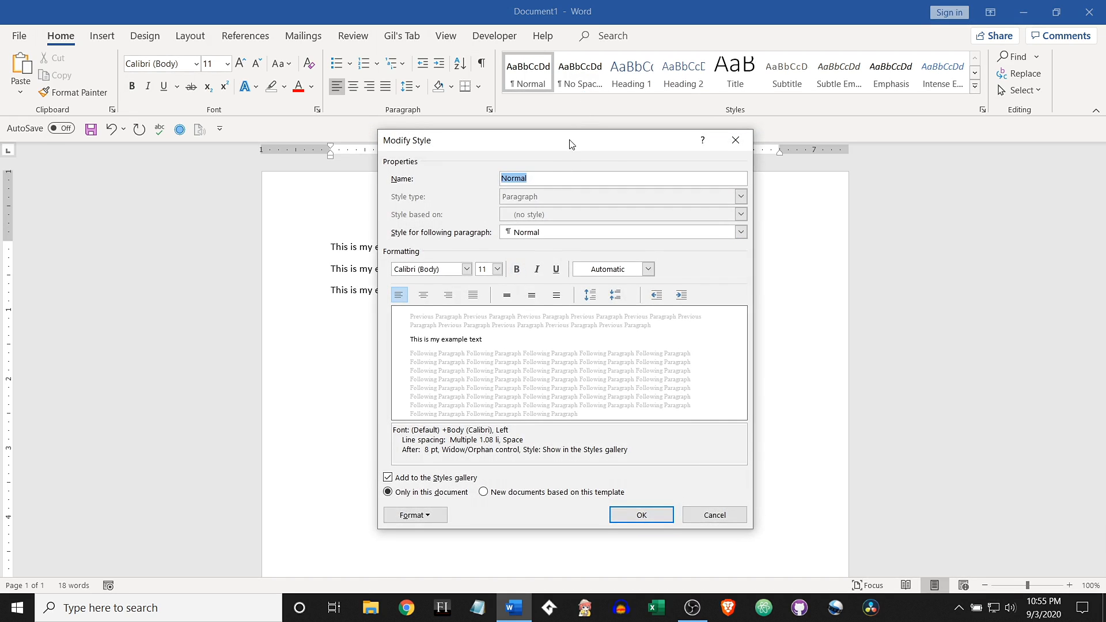
pyautogui.moveTo(568, 141); pyautogui.dragTo(571, 157)
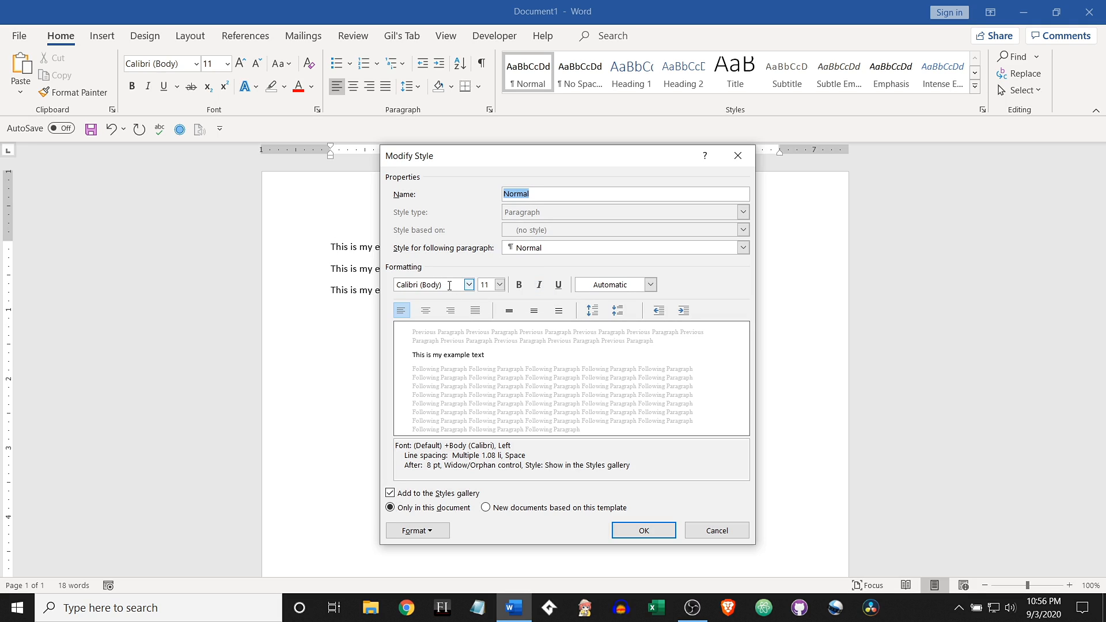
pyautogui.click(469, 285)
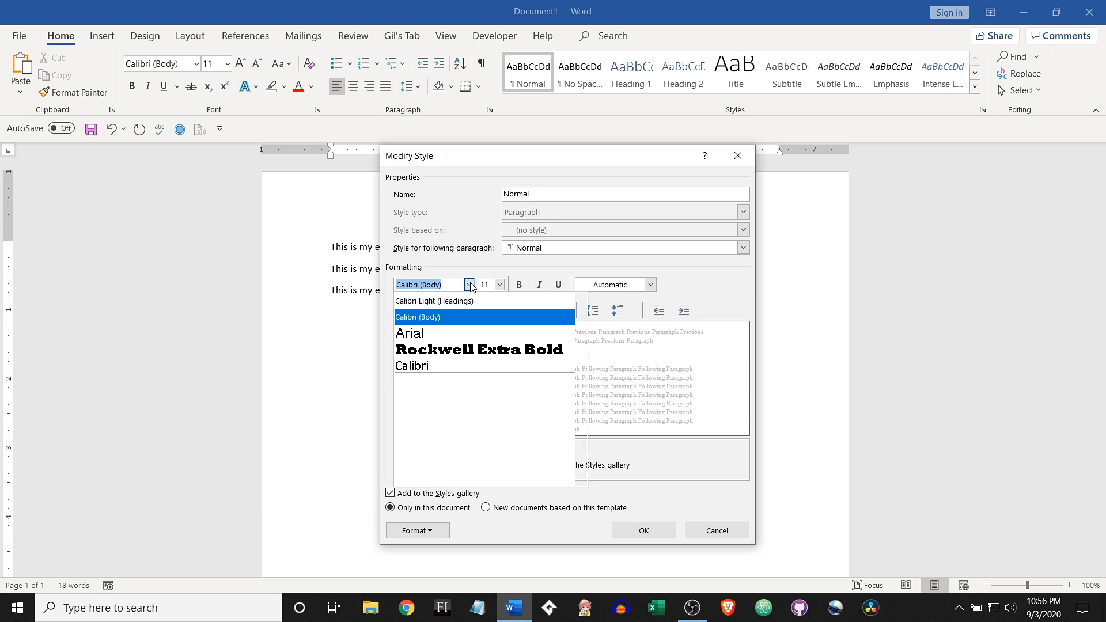
pyautogui.click(452, 350)
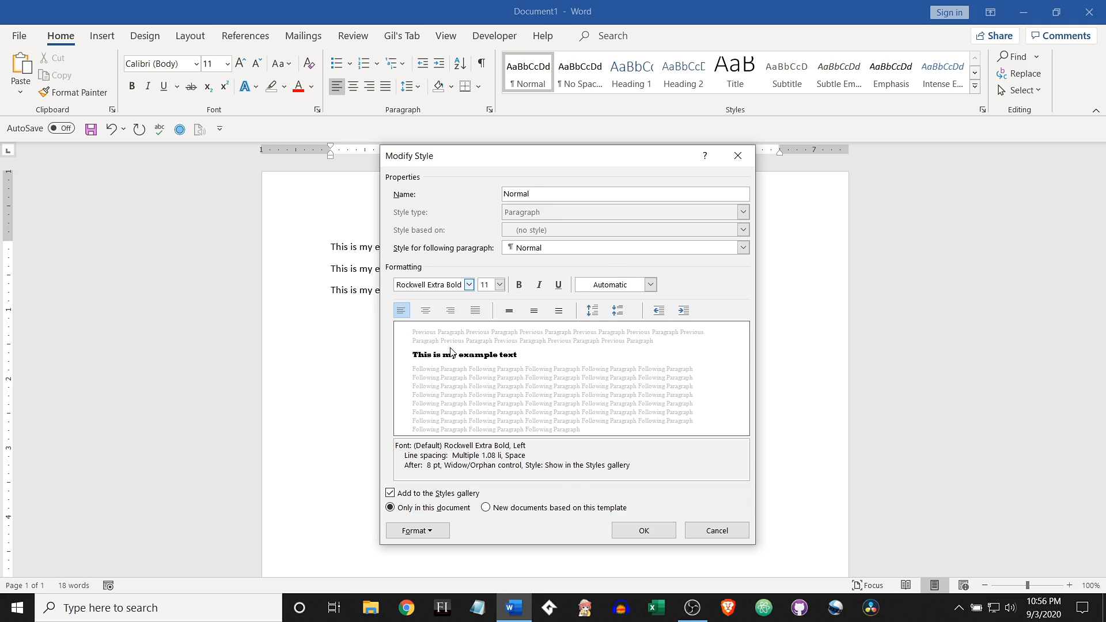
pyautogui.click(501, 284)
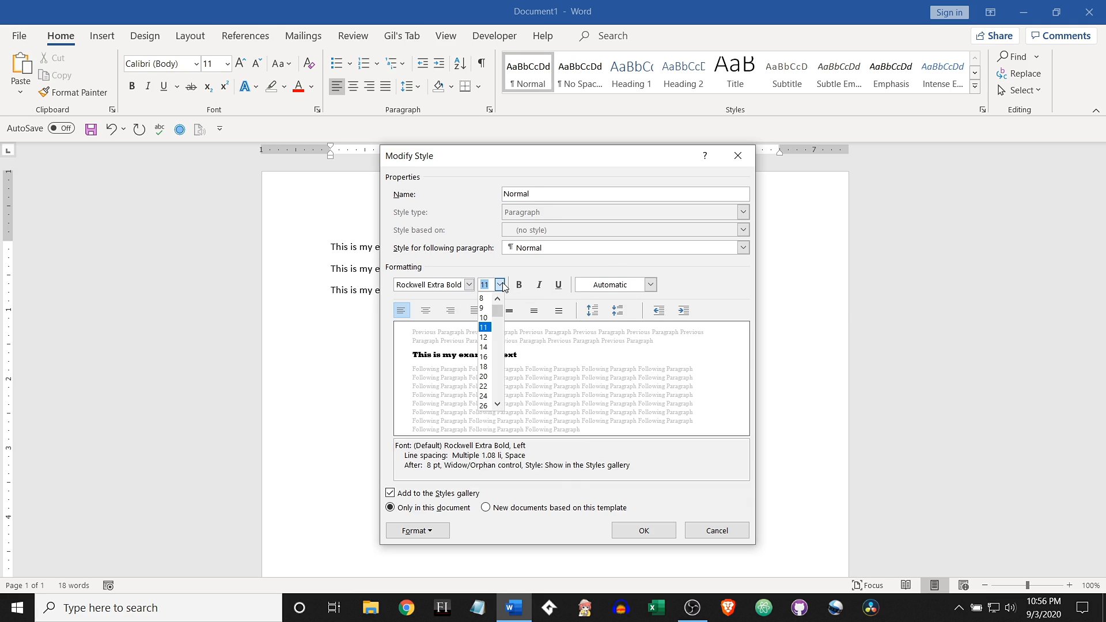
pyautogui.click(487, 357)
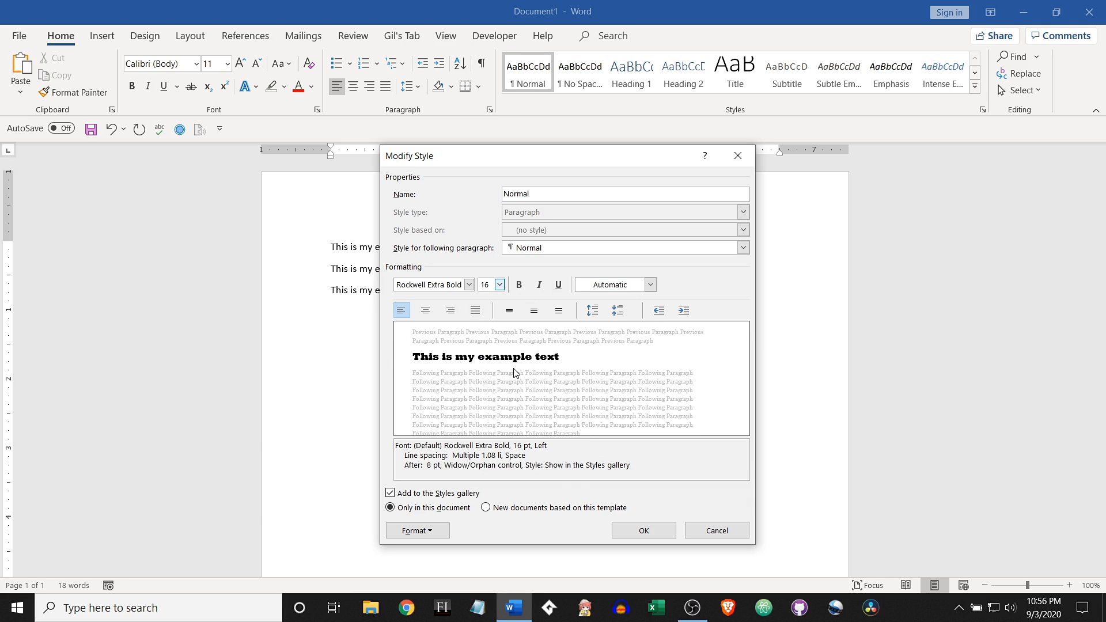
pyautogui.click(535, 311)
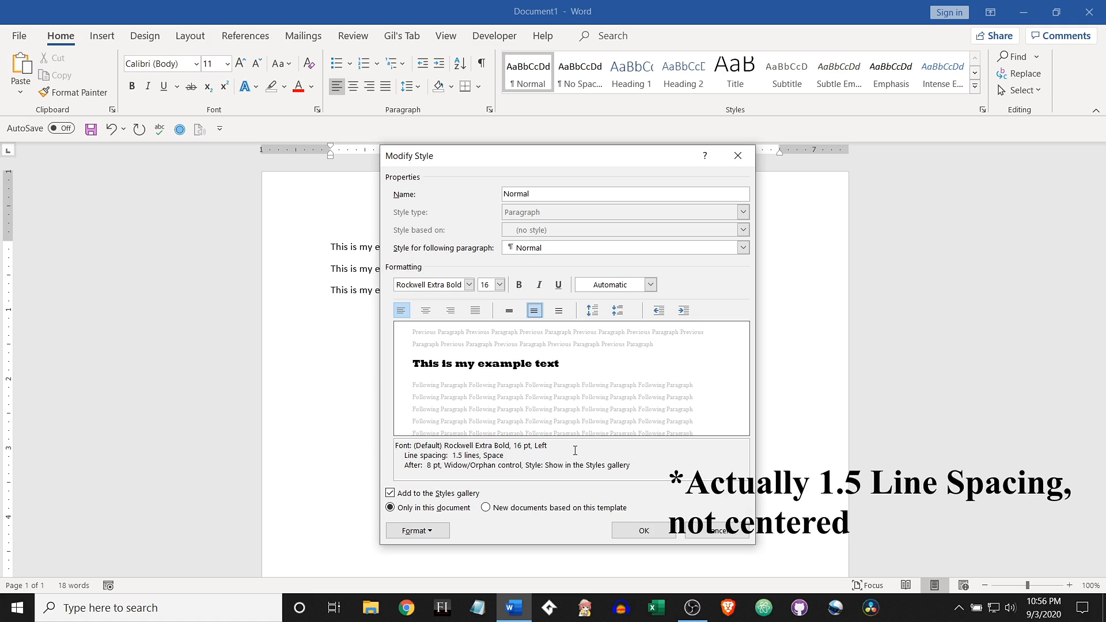
pyautogui.click(650, 530)
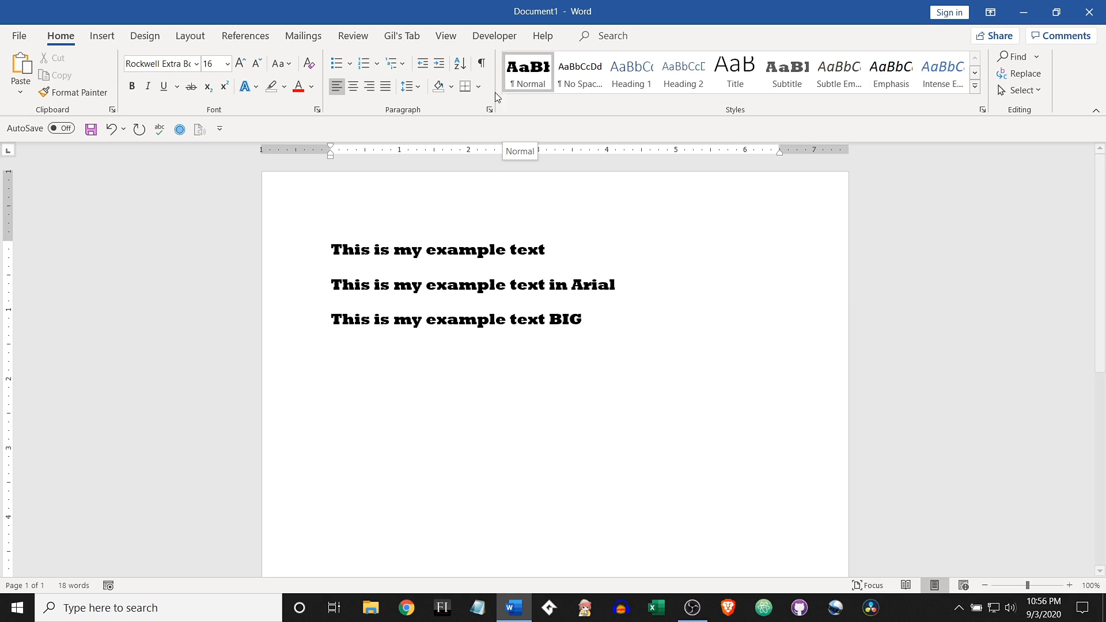
# Review the Normal style's modification settings and look through the remaining predefined styles
pyautogui.rightClick(531, 70)
pyautogui.click(568, 99)
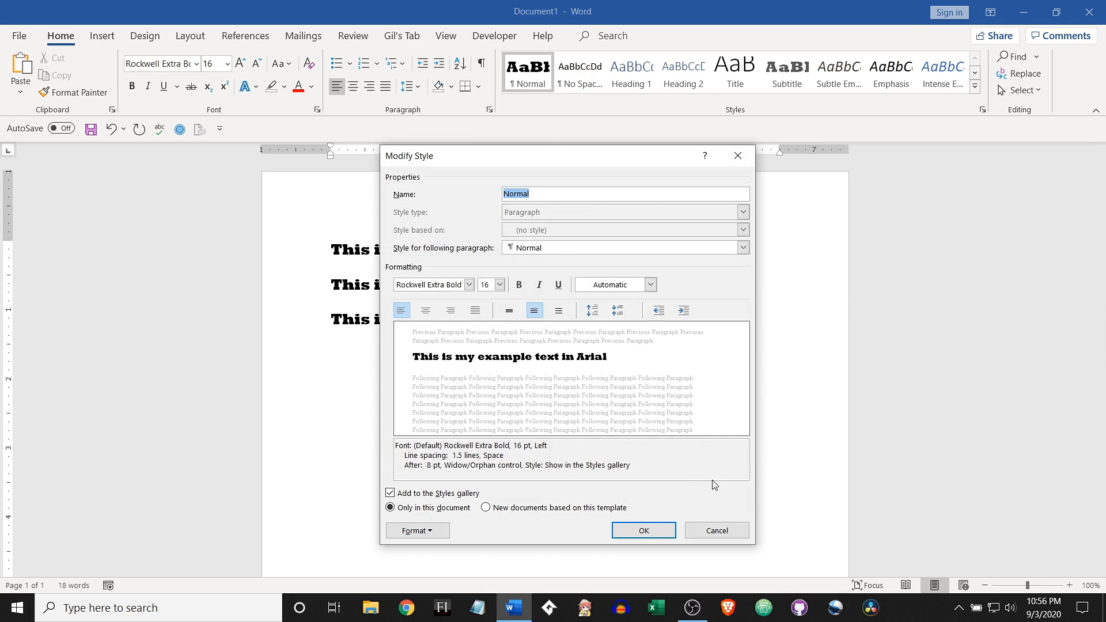
pyautogui.click(643, 531)
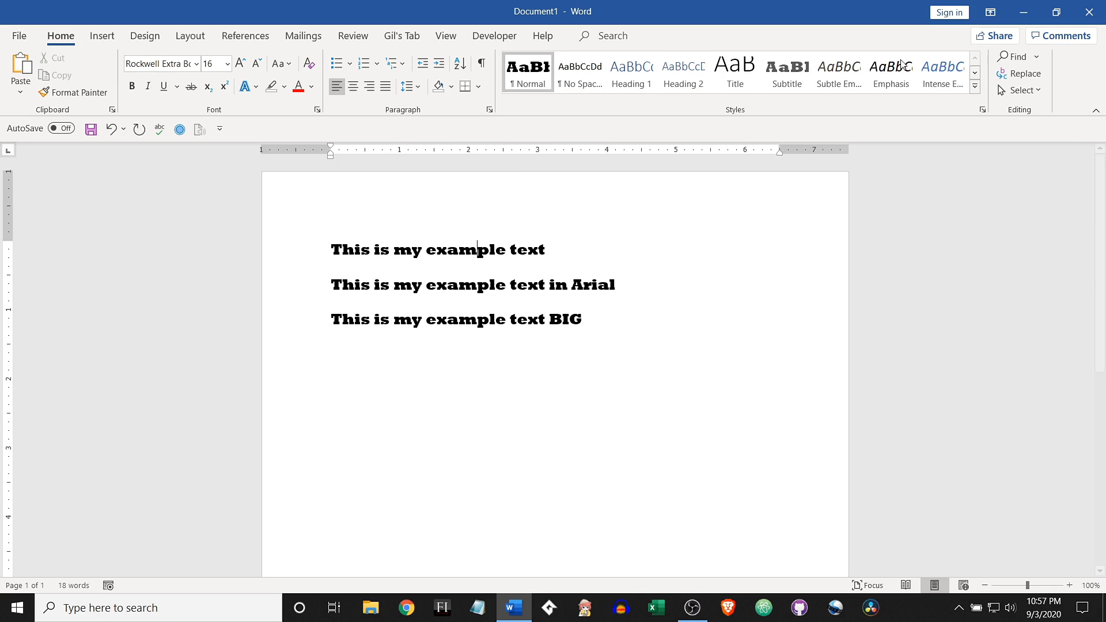
pyautogui.click(975, 72)
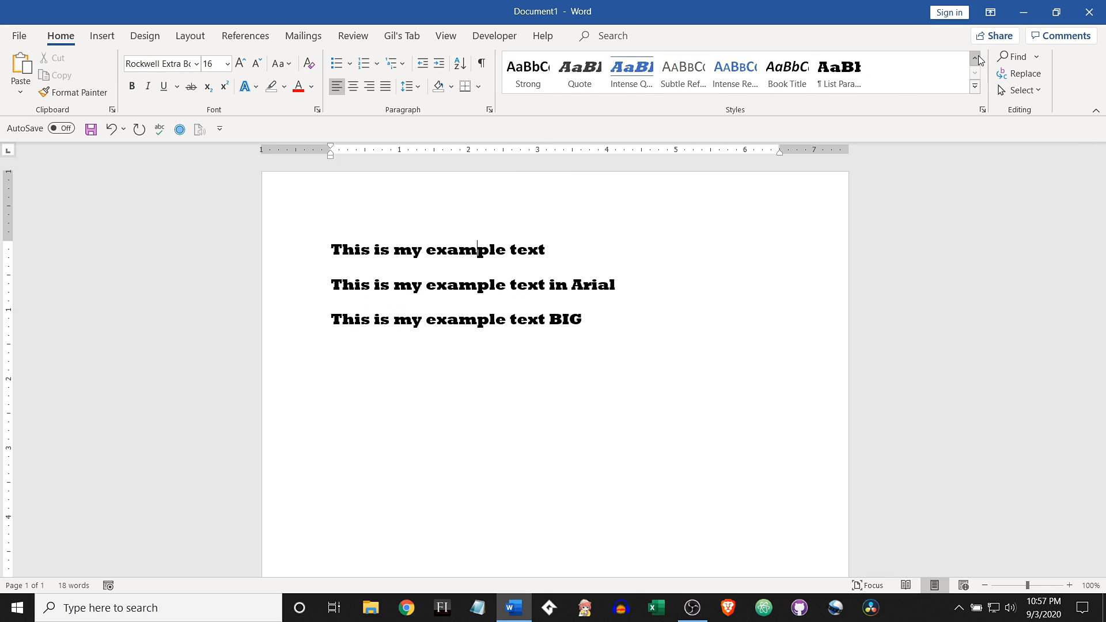
pyautogui.click(975, 57)
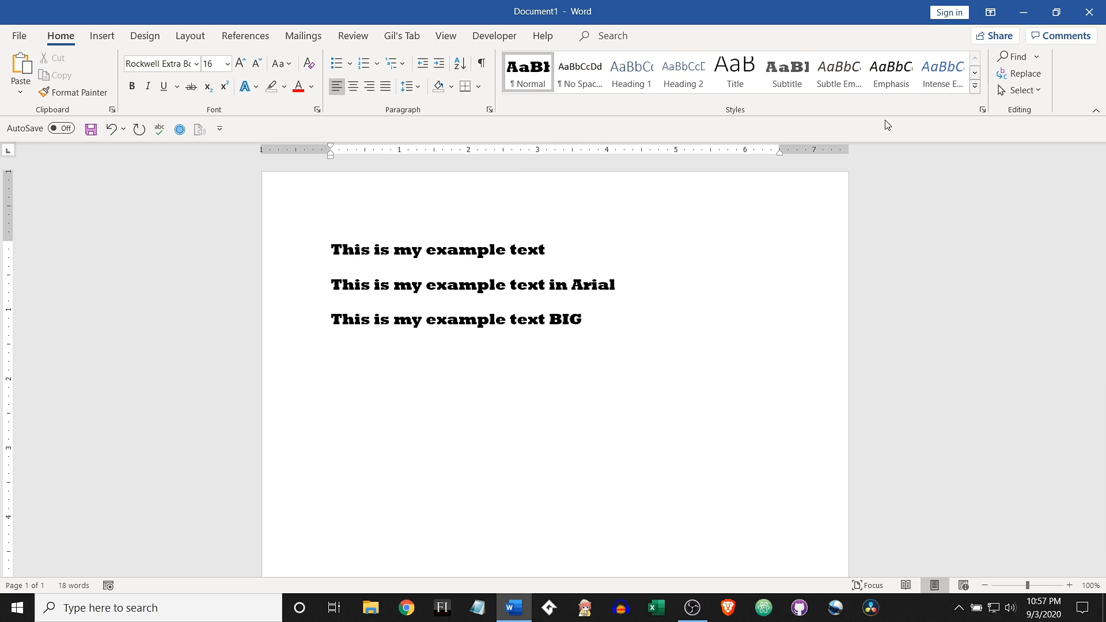
# Start a new style based on the first line's formatting and set its font to Algerian
pyautogui.rightClick(479, 249)
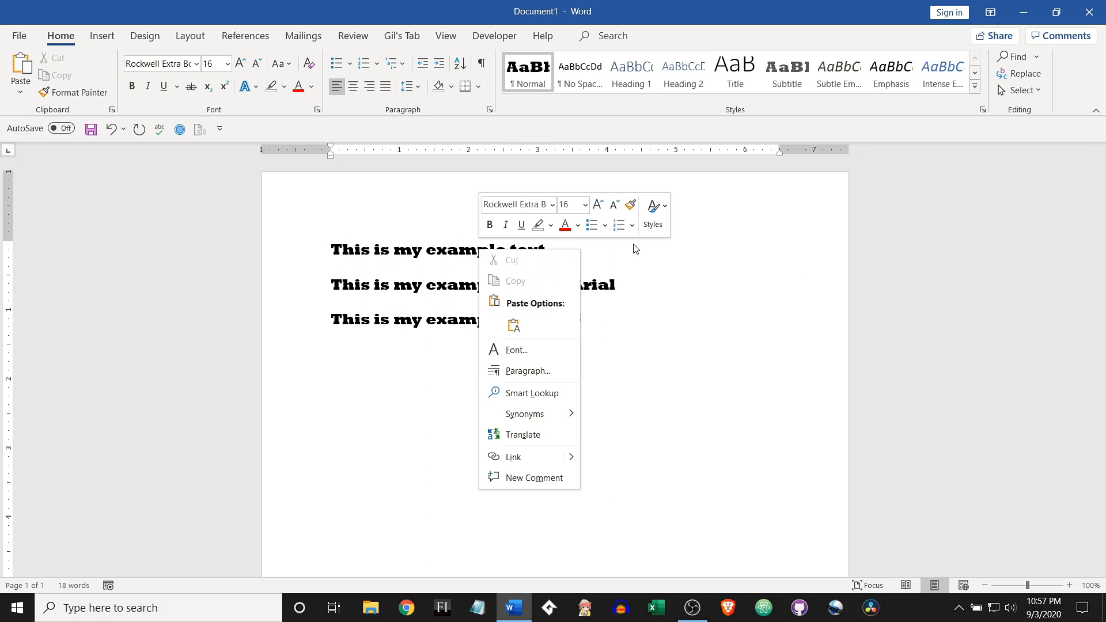
pyautogui.click(663, 210)
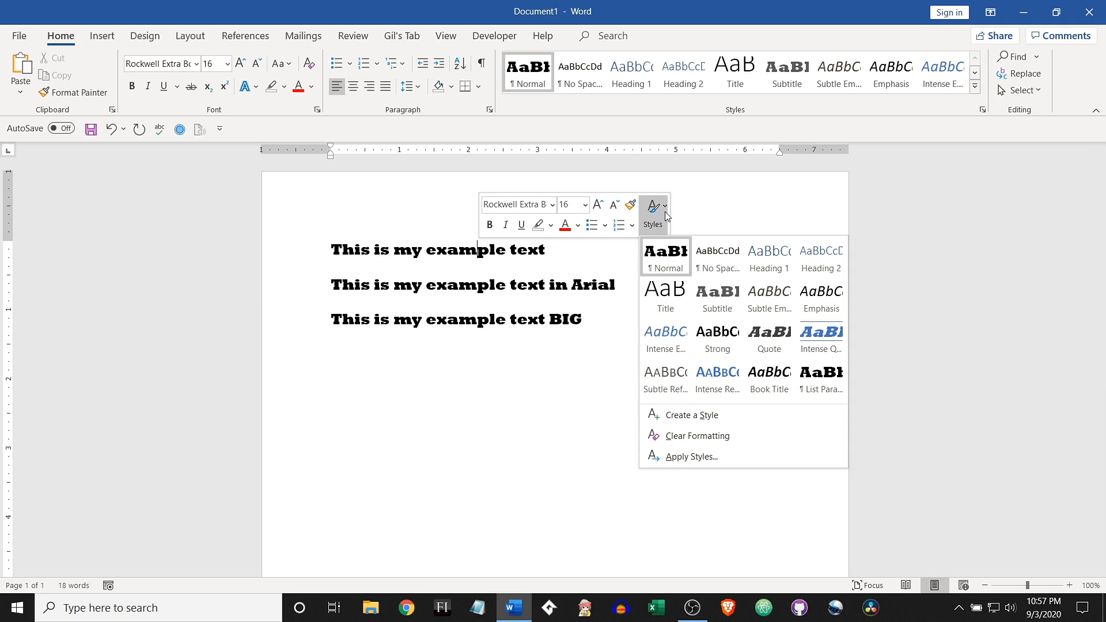
pyautogui.click(700, 416)
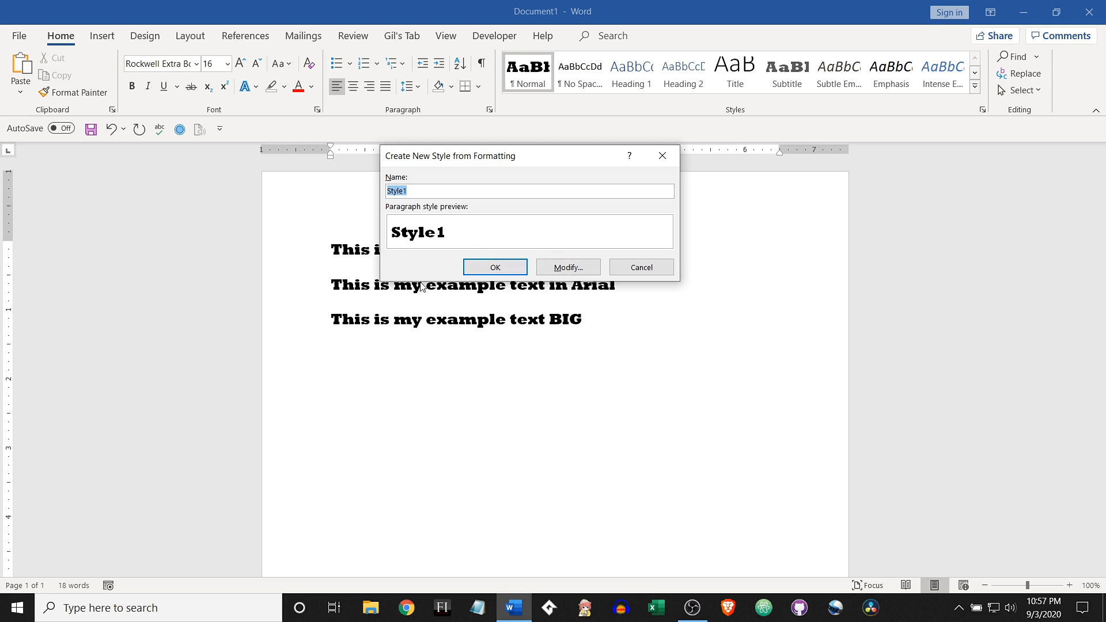
pyautogui.click(574, 268)
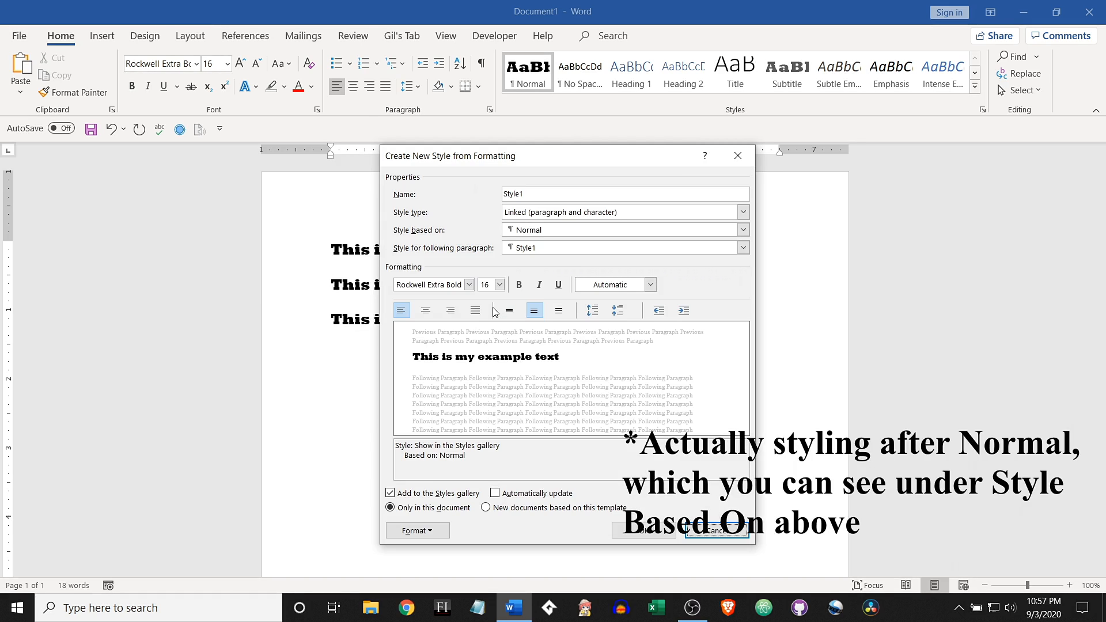
pyautogui.click(466, 285)
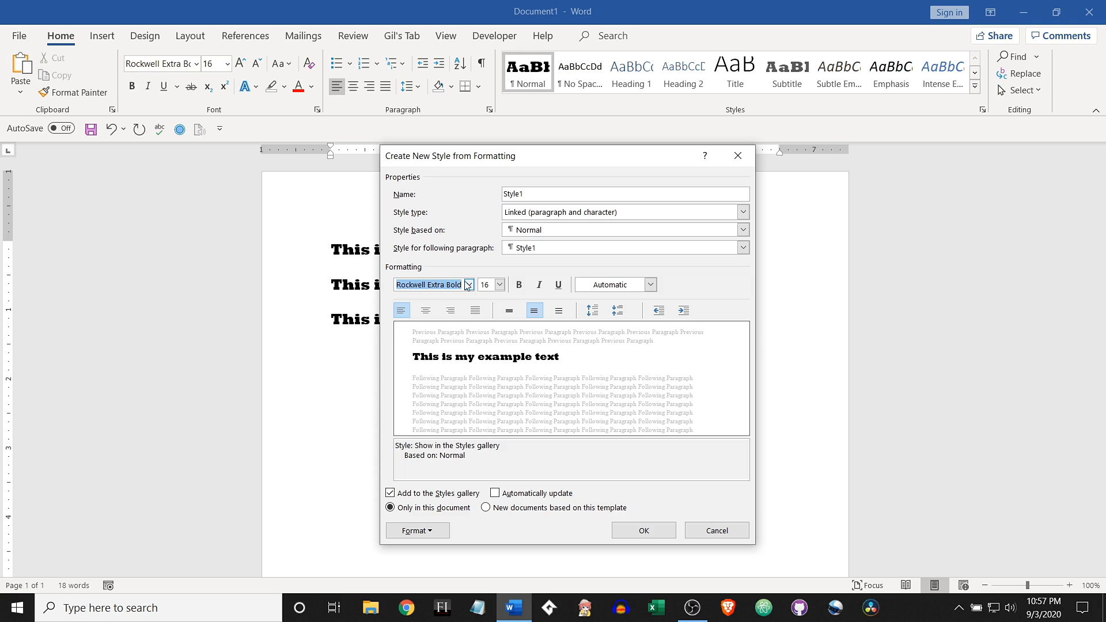
pyautogui.click(469, 285)
pyautogui.scroll(-1, 485, 383)
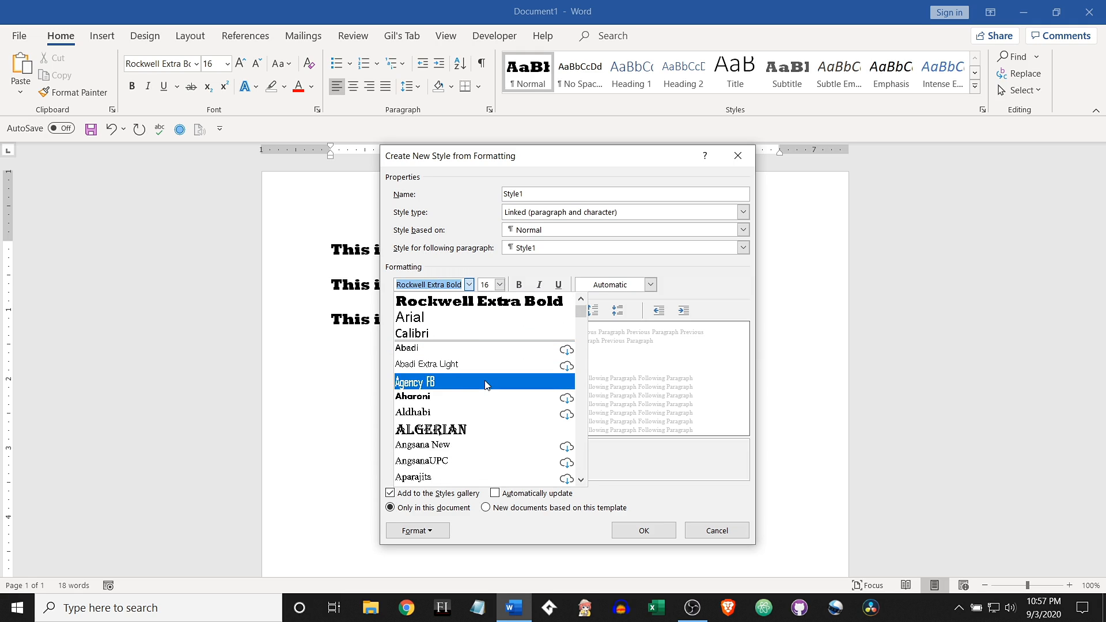
pyautogui.scroll(-1, 486, 382)
pyautogui.click(486, 382)
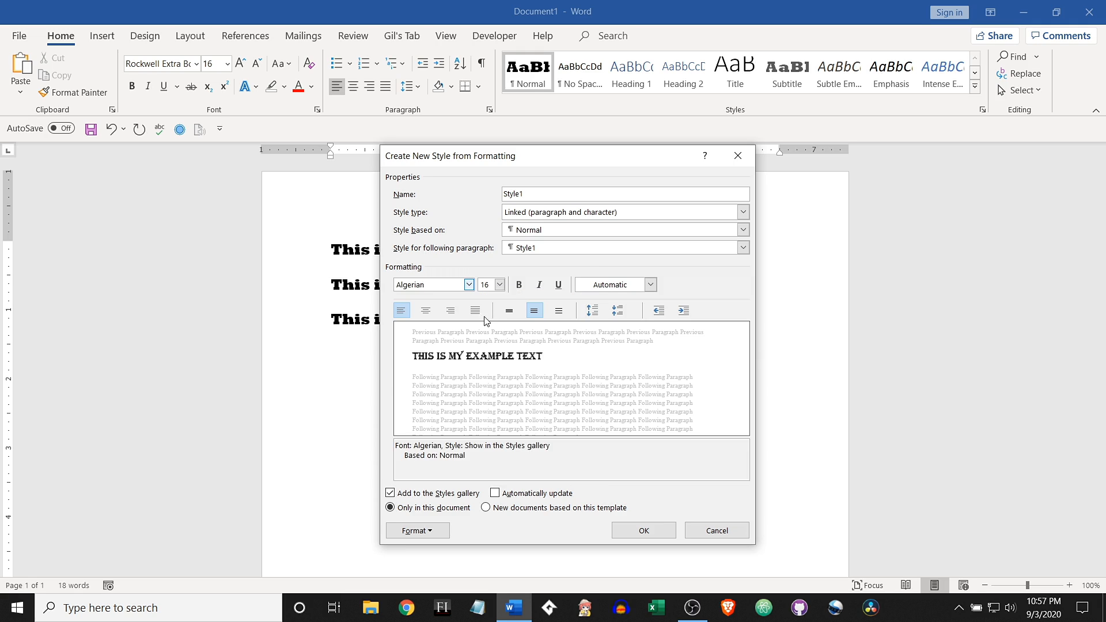
# Give the new style size 20, italic text and double line spacing, and save it
pyautogui.click(500, 284)
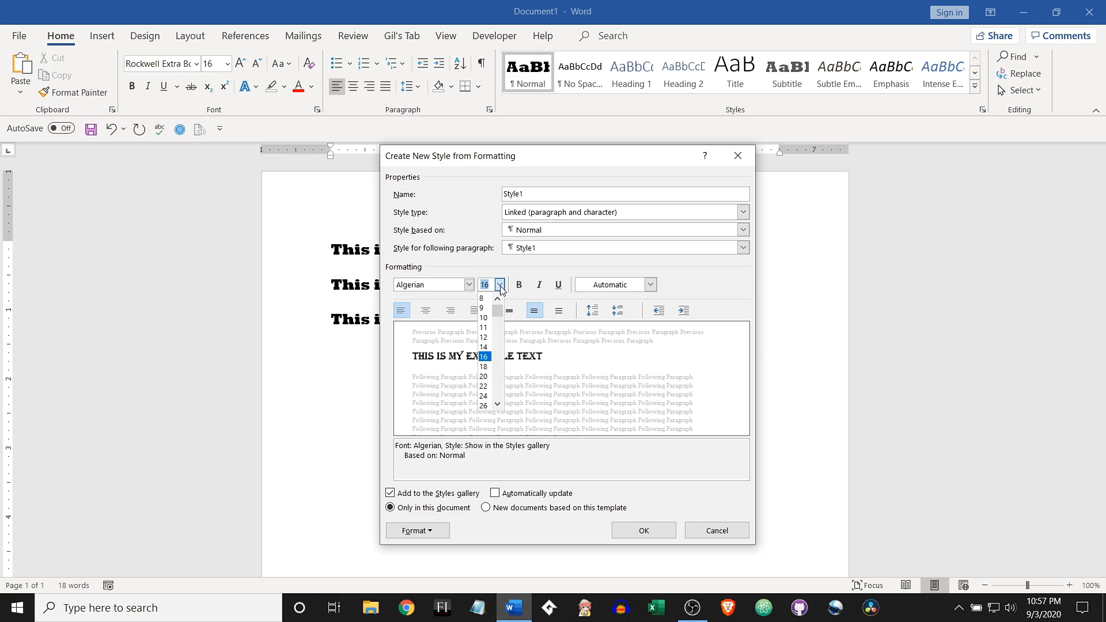
pyautogui.click(485, 376)
pyautogui.click(540, 285)
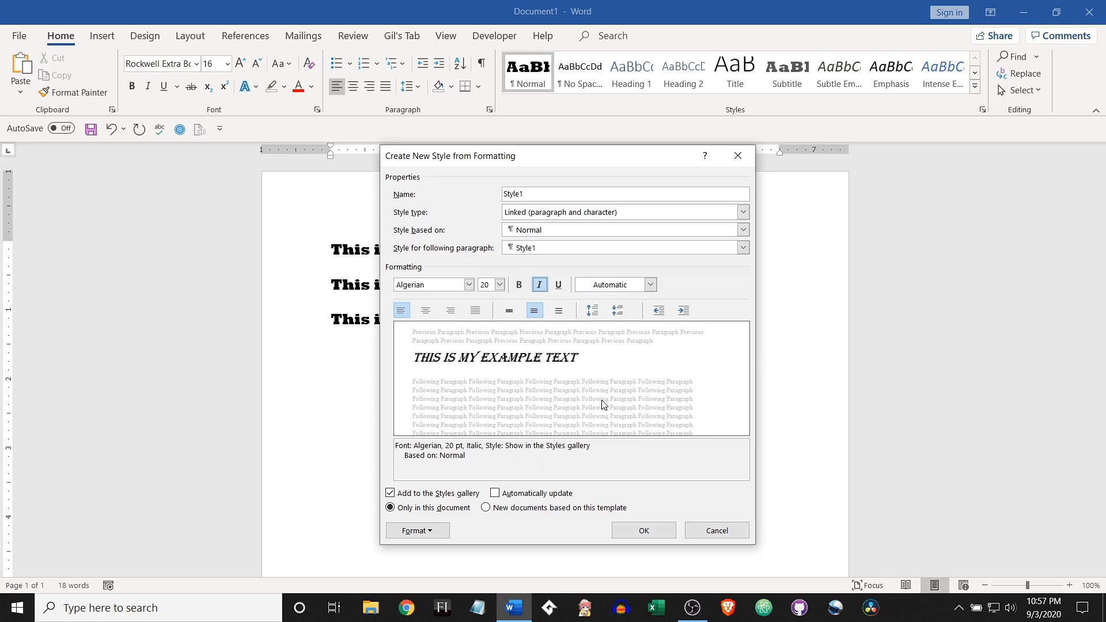
pyautogui.click(559, 312)
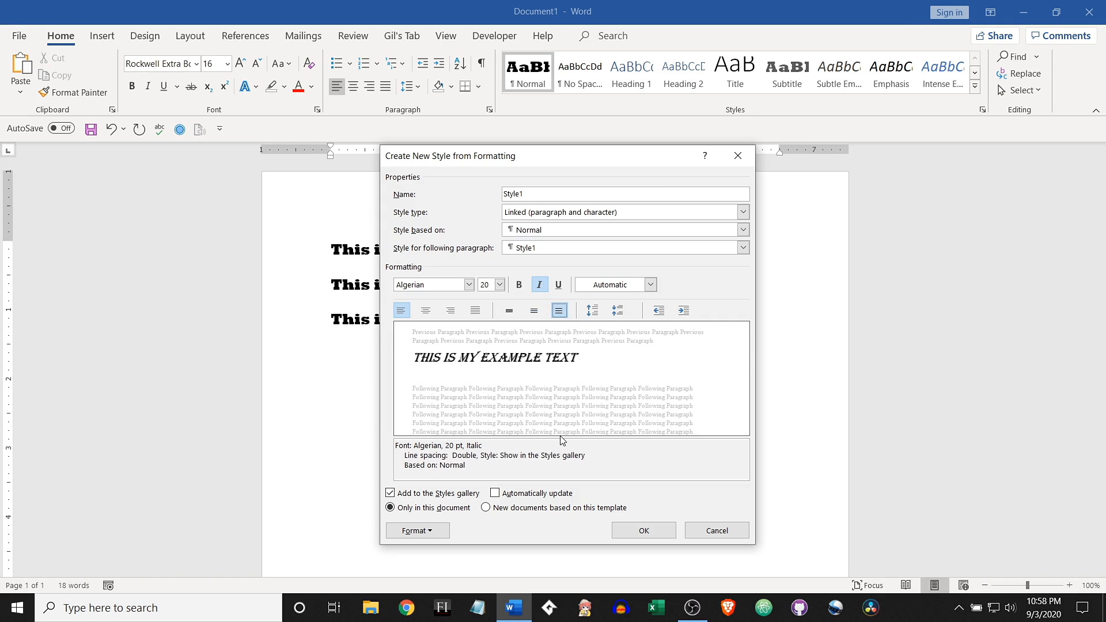
pyautogui.click(644, 531)
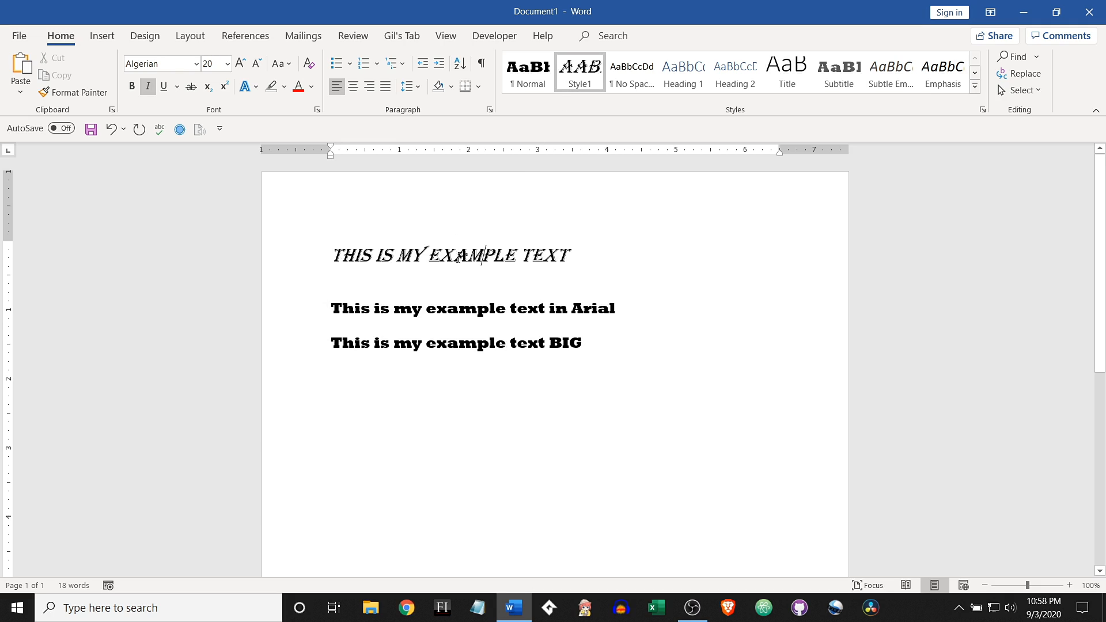
# Apply the custom Style1 style to the second and third lines of text
pyautogui.click(457, 310)
pyautogui.click(579, 69)
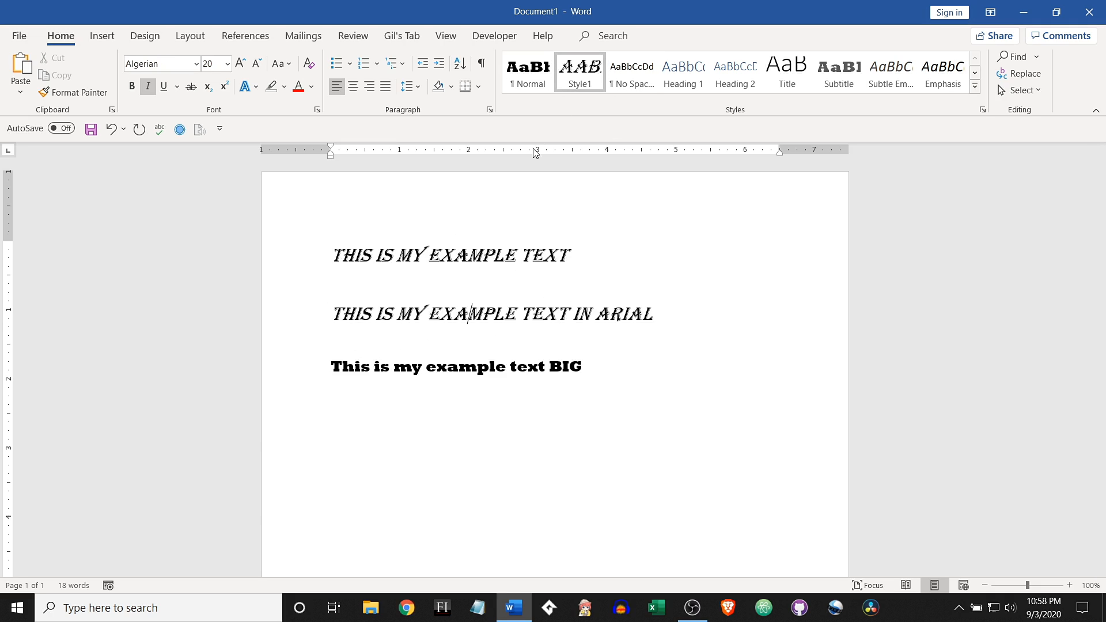
pyautogui.click(466, 363)
pyautogui.click(579, 69)
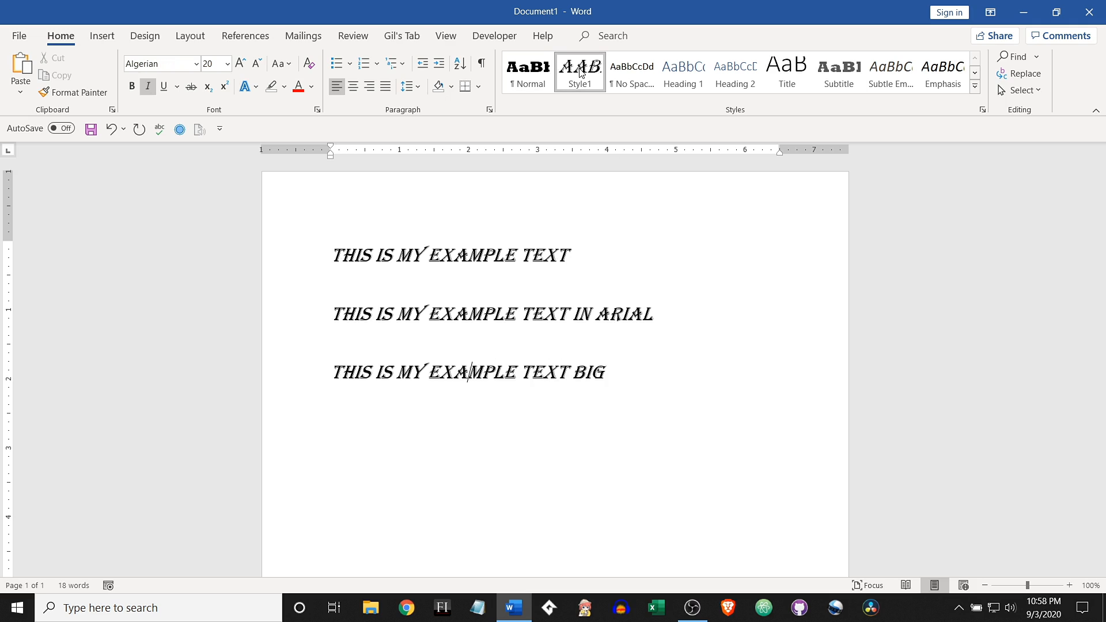
# Review the modification settings of Style1 from the second line and close them without edits
pyautogui.click(556, 302)
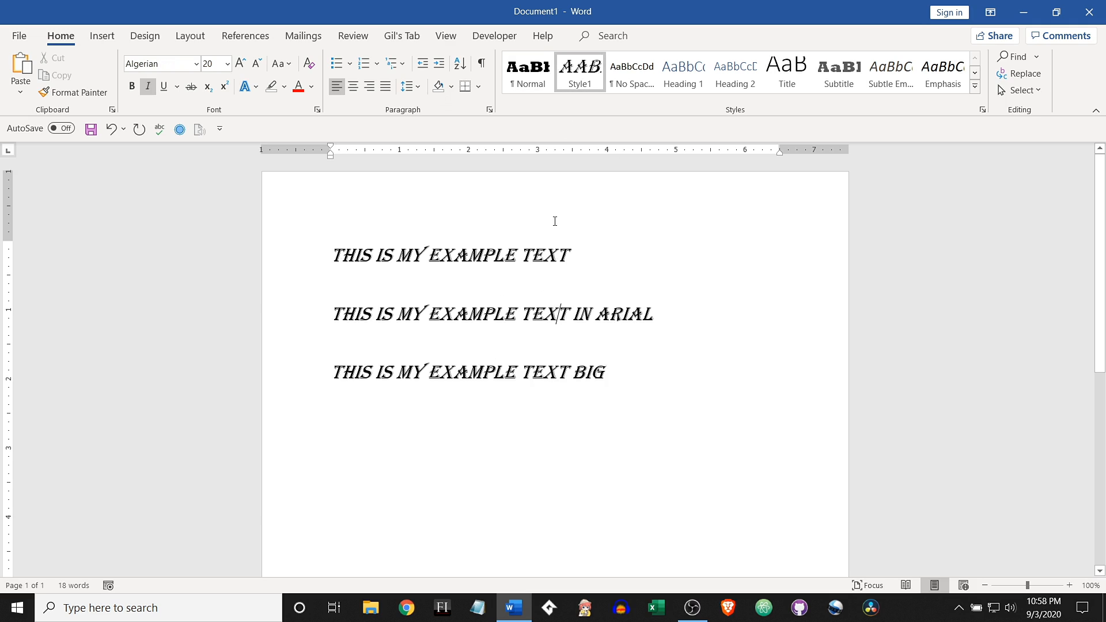
pyautogui.rightClick(584, 79)
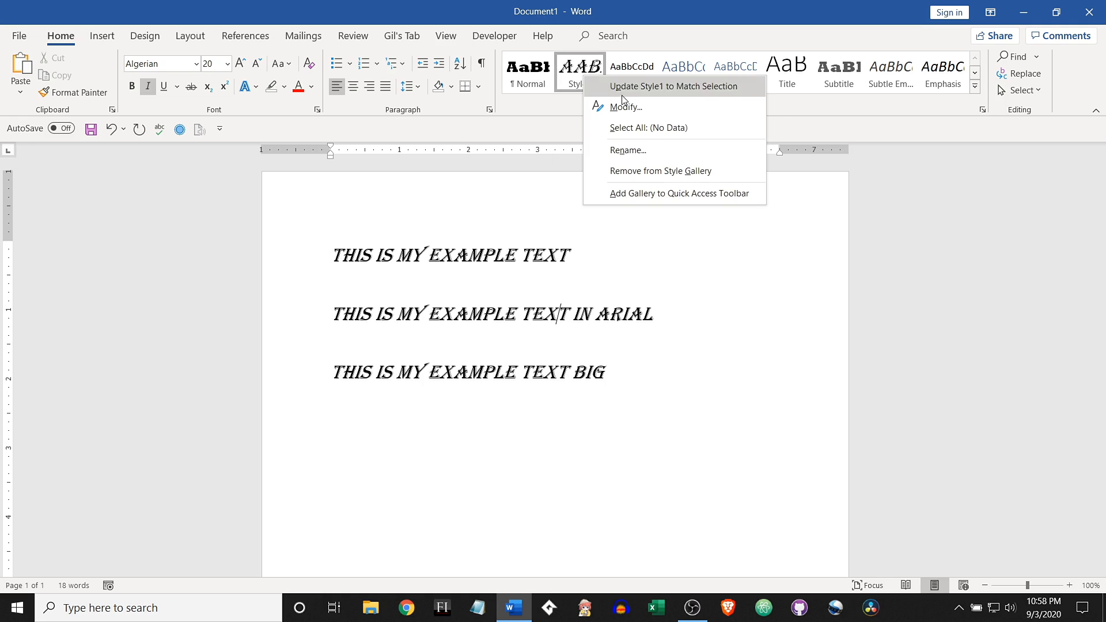
pyautogui.click(602, 107)
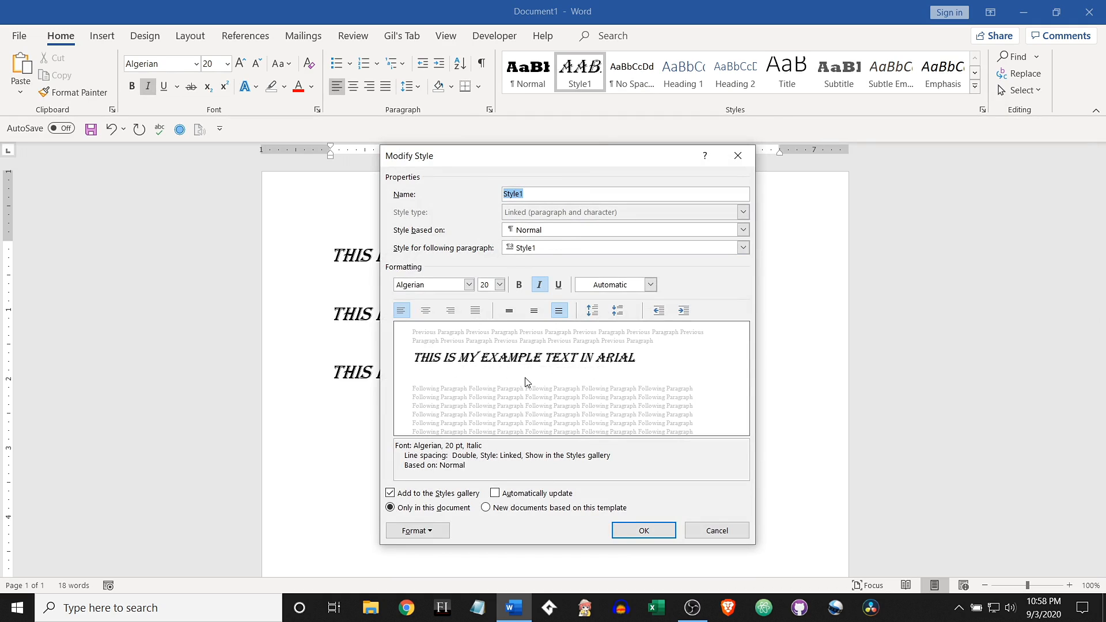
pyautogui.press('Return')
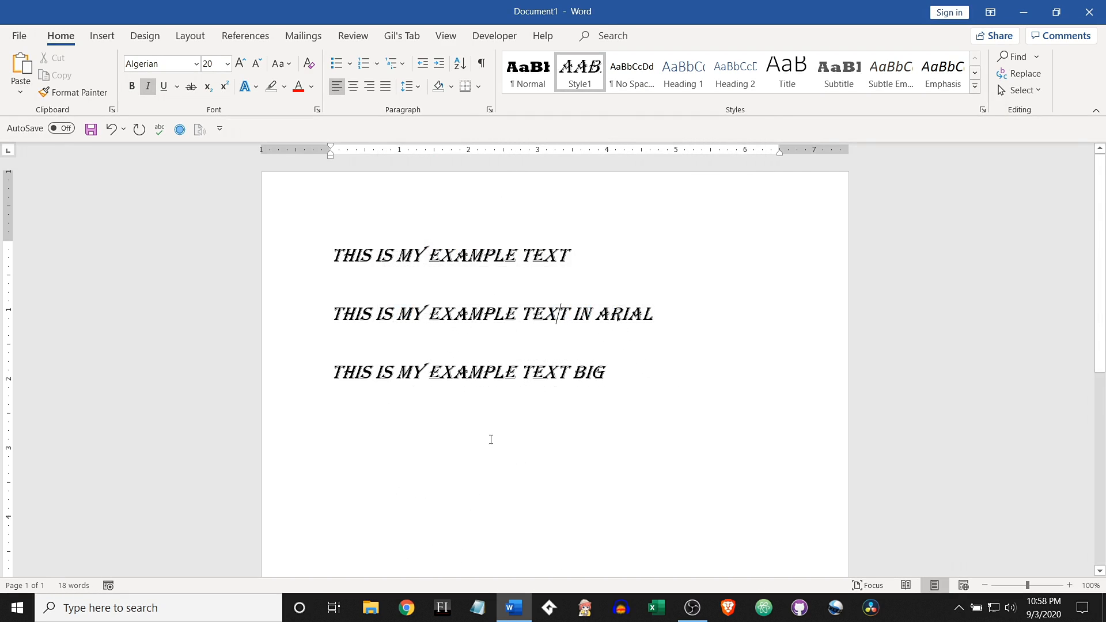
# Delete all three example lines and set the empty document back to the Normal style
pyautogui.click(693, 77)
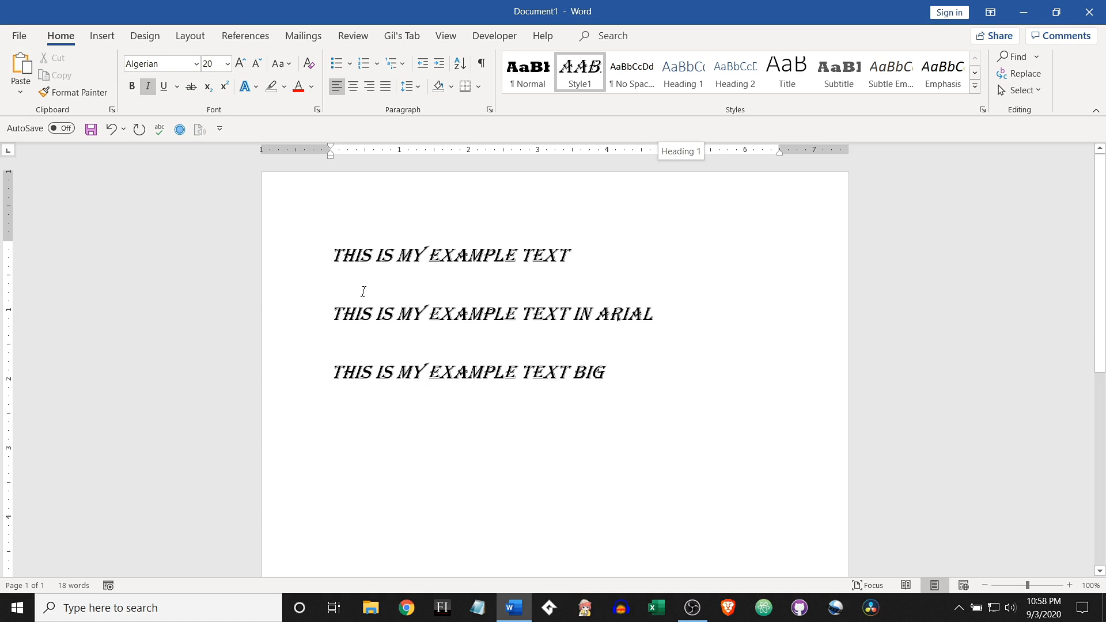
pyautogui.moveTo(333, 255); pyautogui.dragTo(610, 375)
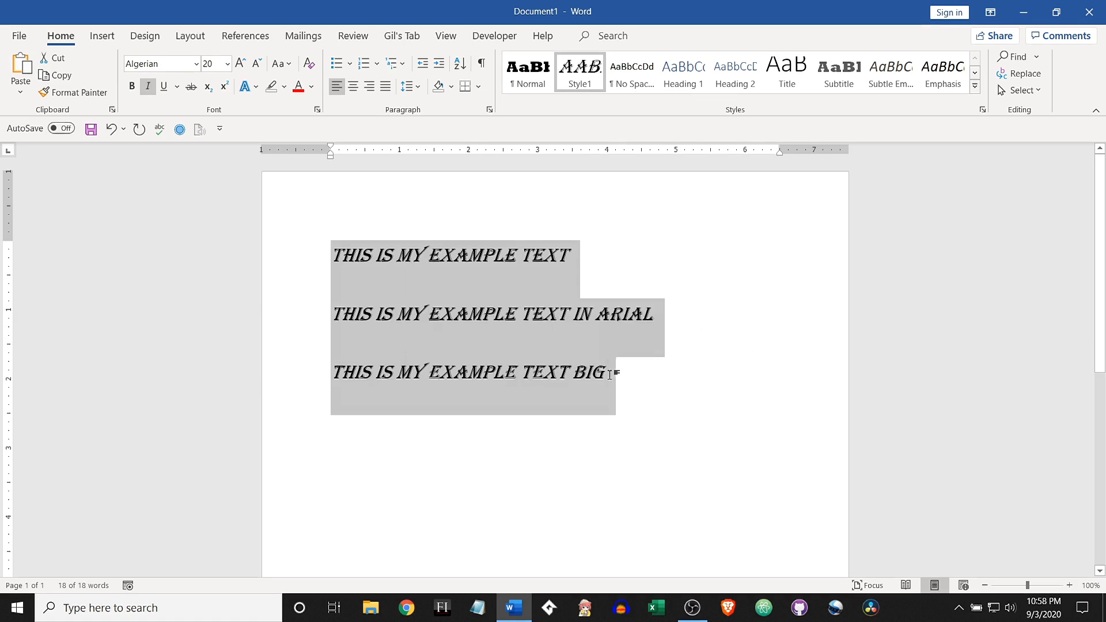
pyautogui.press('Delete')
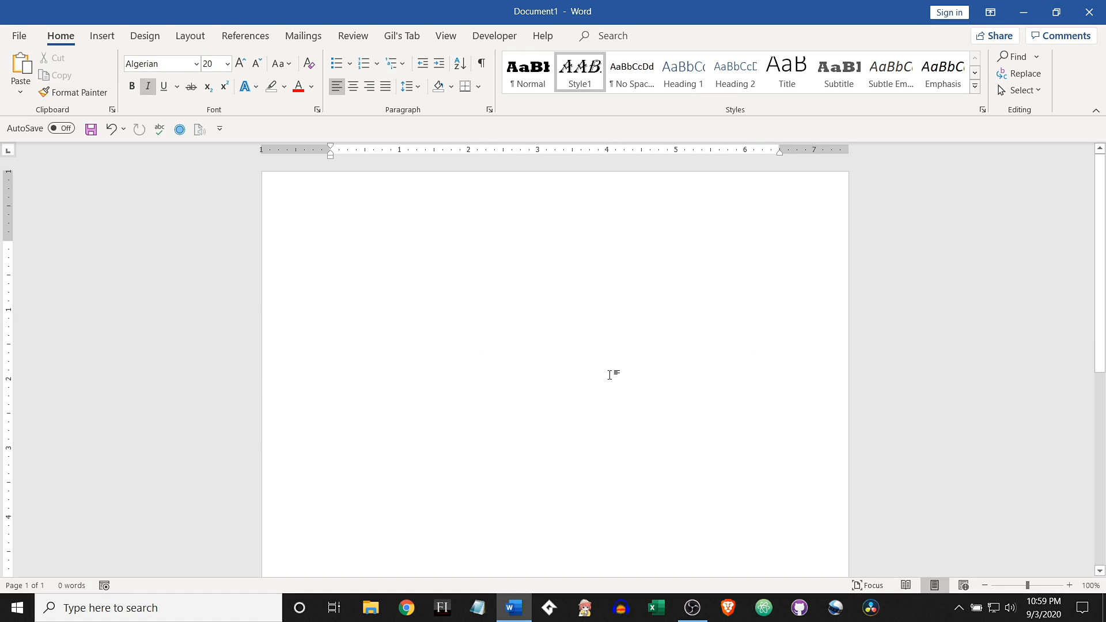
pyautogui.click(527, 74)
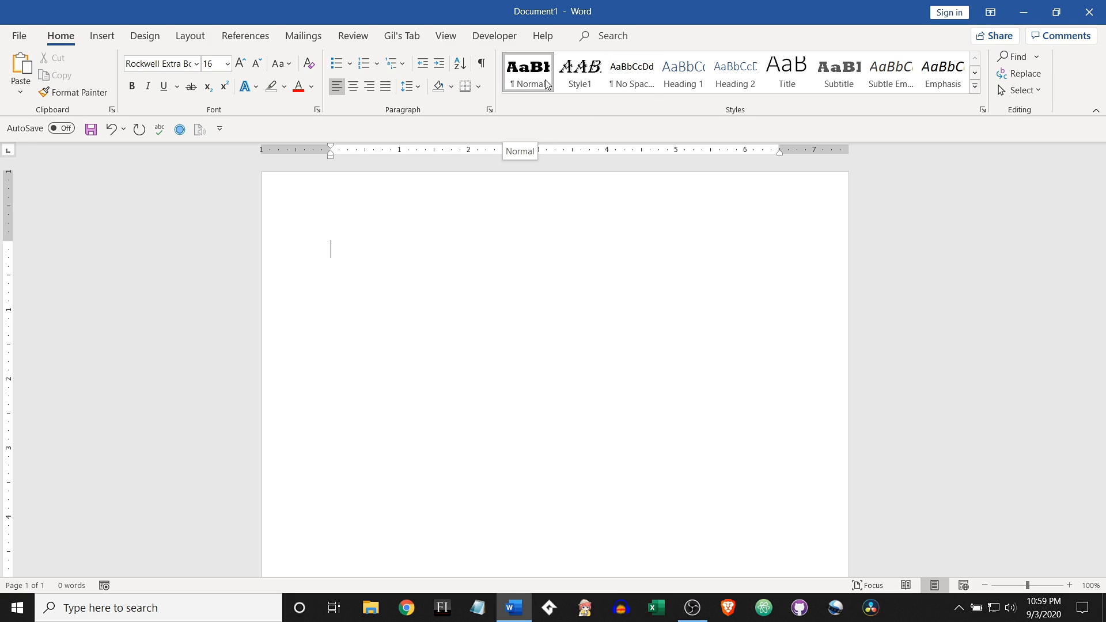
# Enter the lines "Chapter 1", "Chapter 2" and "Chapter 3", separated by blank lines
pyautogui.write('Cha')
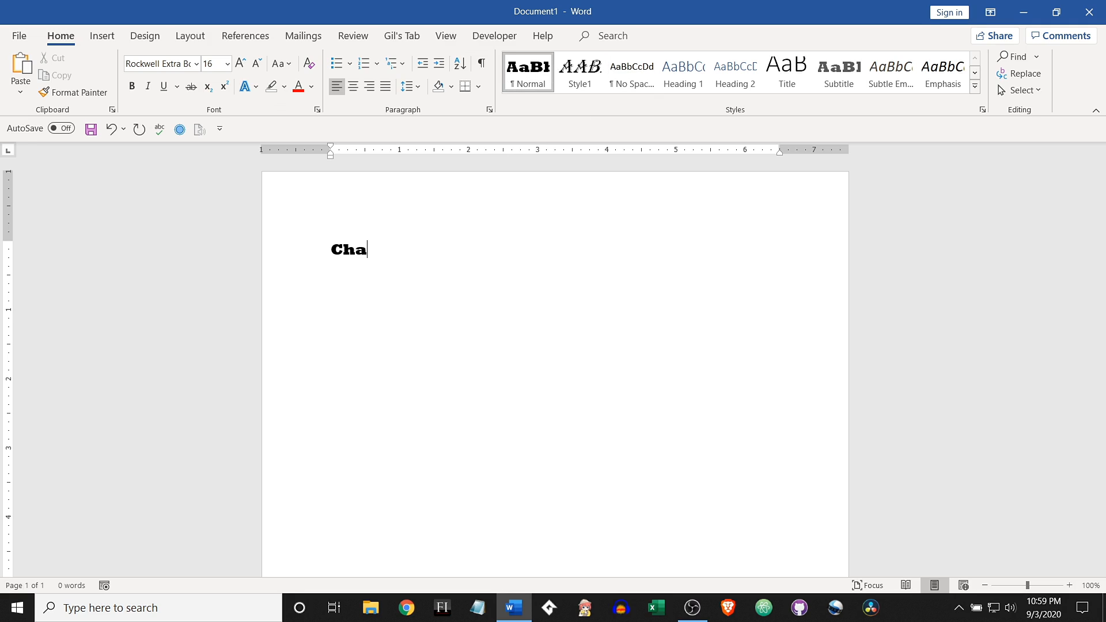
pyautogui.write('pter 1  ')
pyautogui.write('Chapter')
pyautogui.press('BackSpace')
pyautogui.press('BackSpace')
pyautogui.write('ter 2 ')
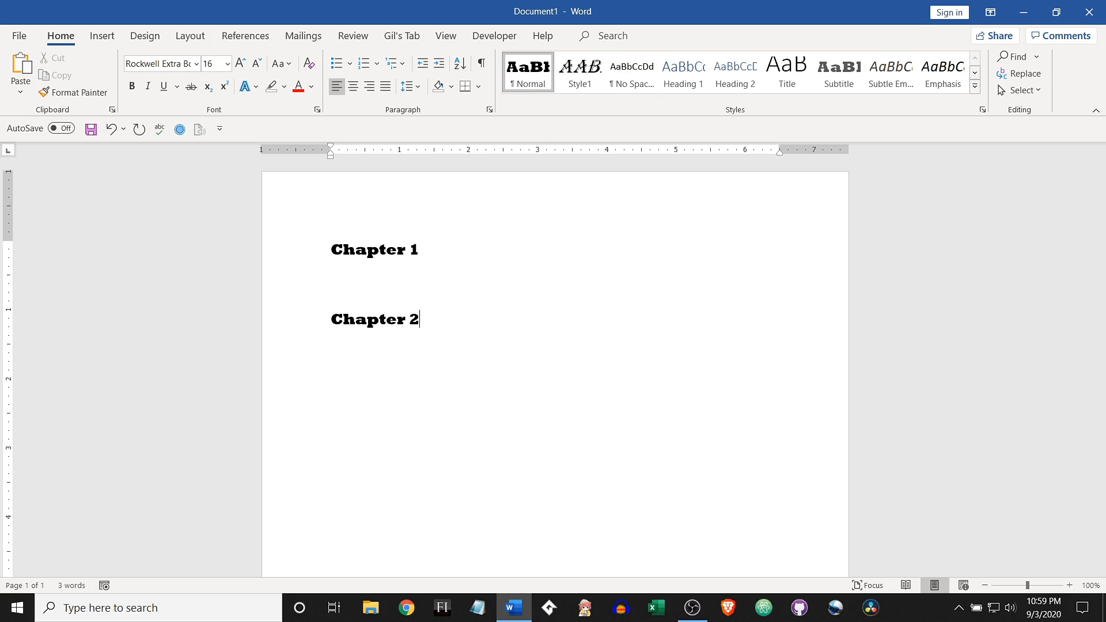
pyautogui.write('Chapter 3')
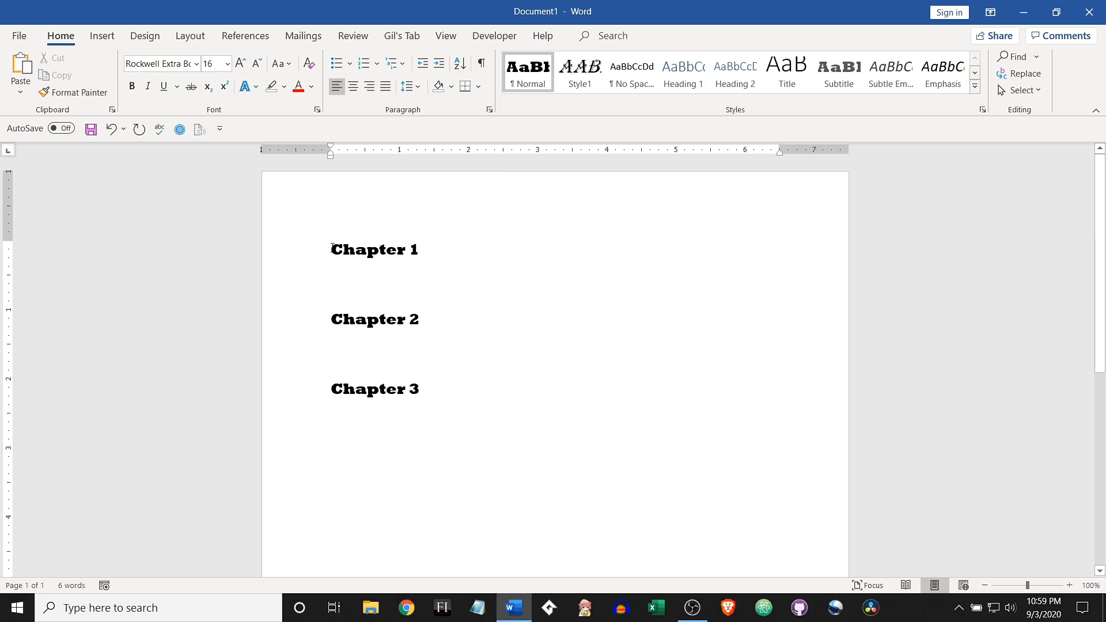
# Apply the Heading 1 style to all three chapter lines
pyautogui.moveTo(333, 246); pyautogui.dragTo(445, 380)
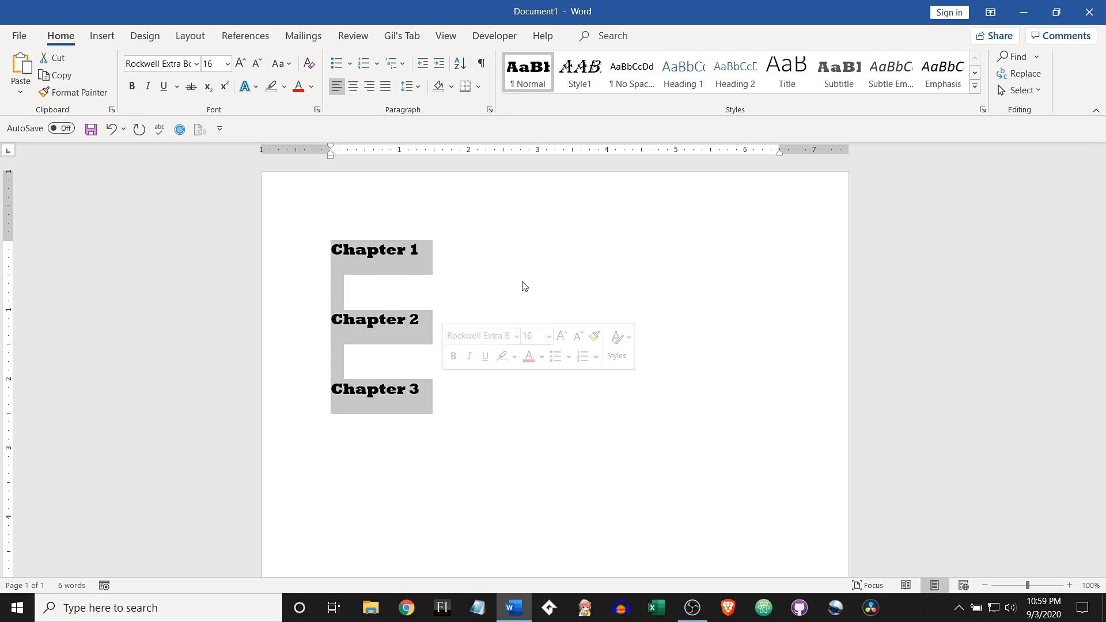
pyautogui.click(684, 75)
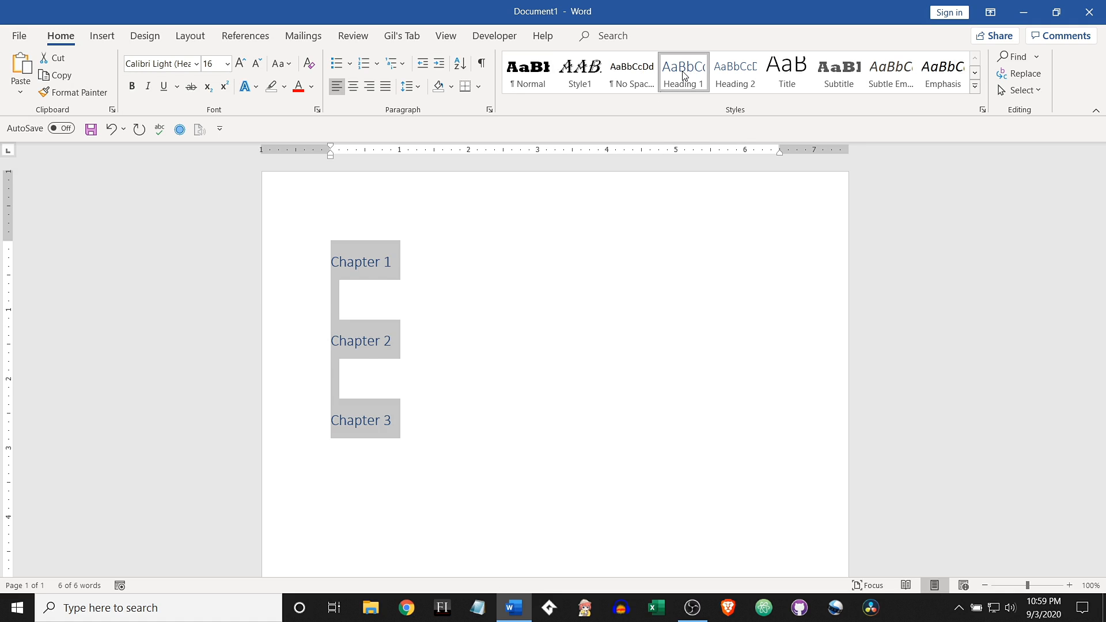
pyautogui.click(449, 339)
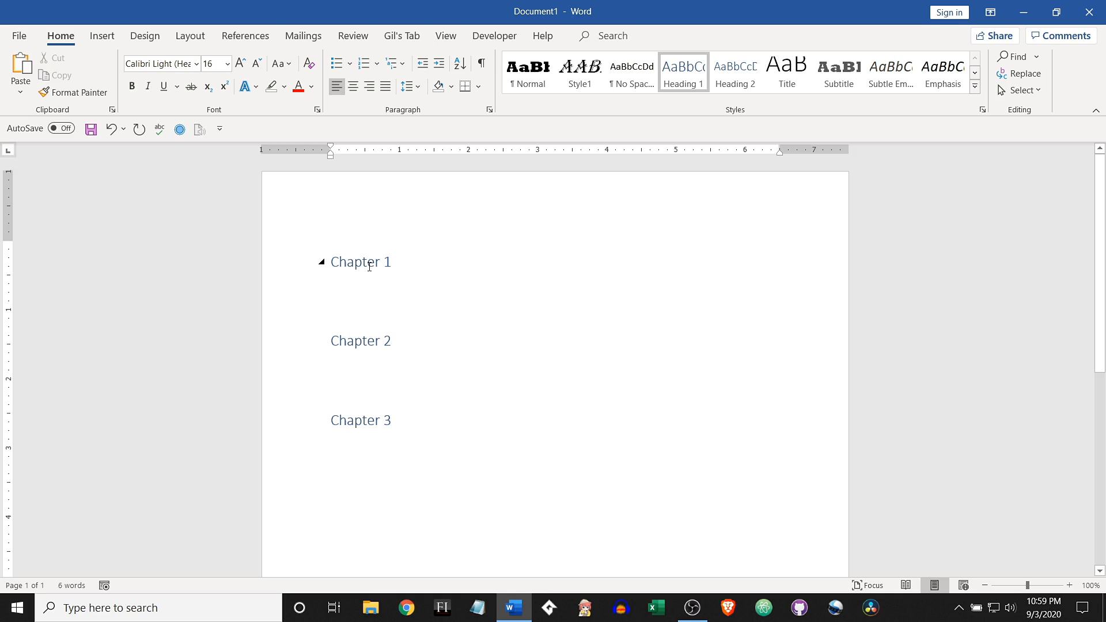
# Show the Navigation Pane and use its headings to jump between the three chapters, ending at Chapter 1
pyautogui.click(446, 36)
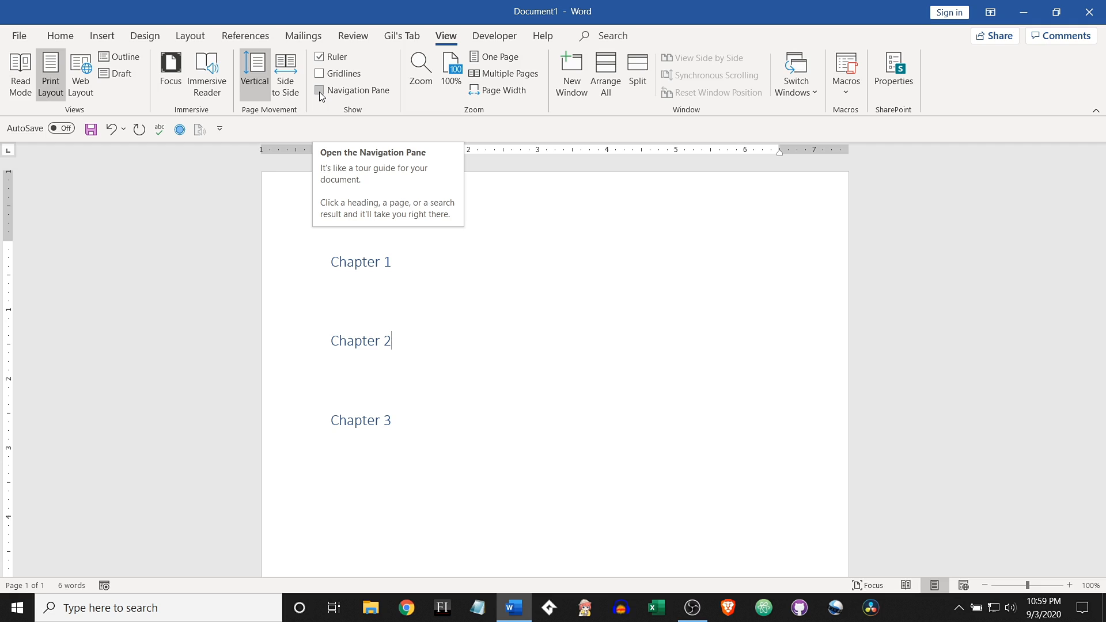
pyautogui.click(320, 92)
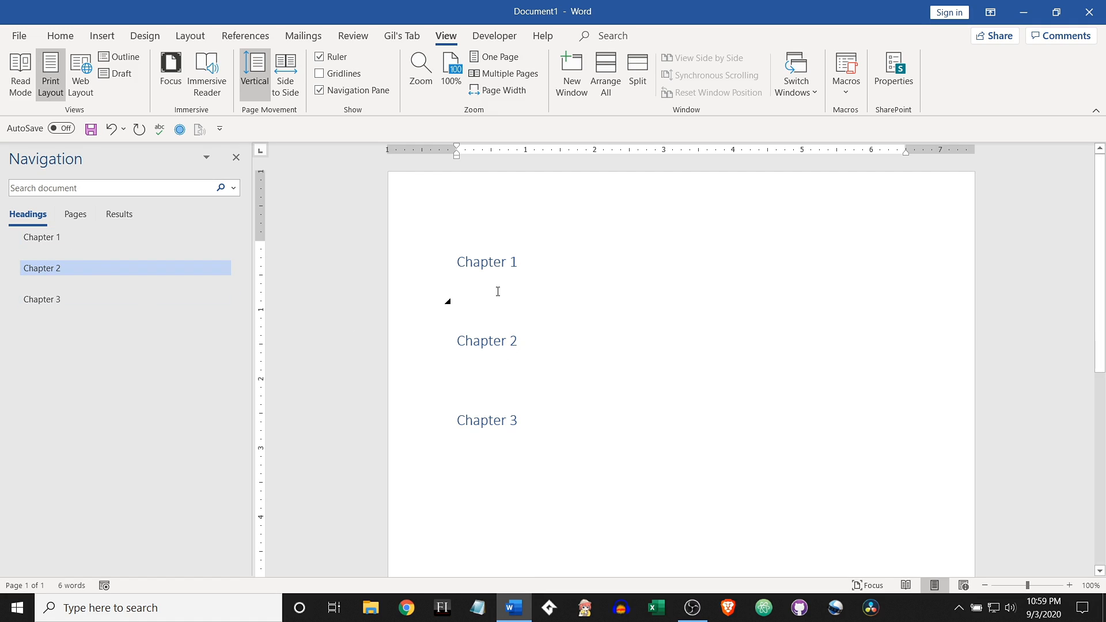
pyautogui.click(77, 236)
pyautogui.click(74, 268)
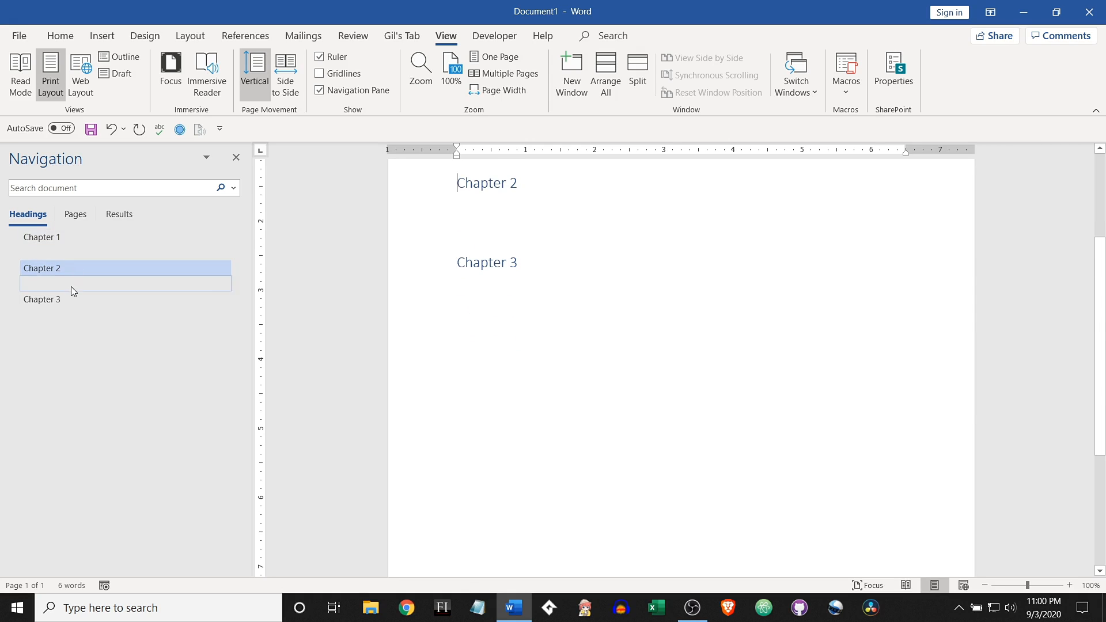
pyautogui.click(72, 298)
pyautogui.click(75, 267)
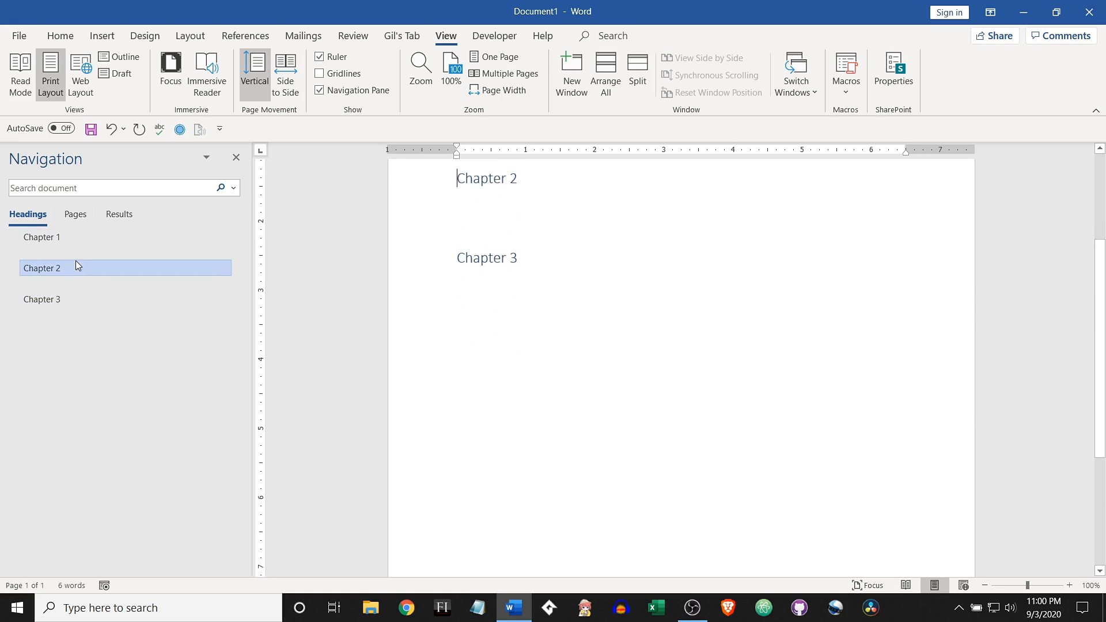
pyautogui.click(78, 237)
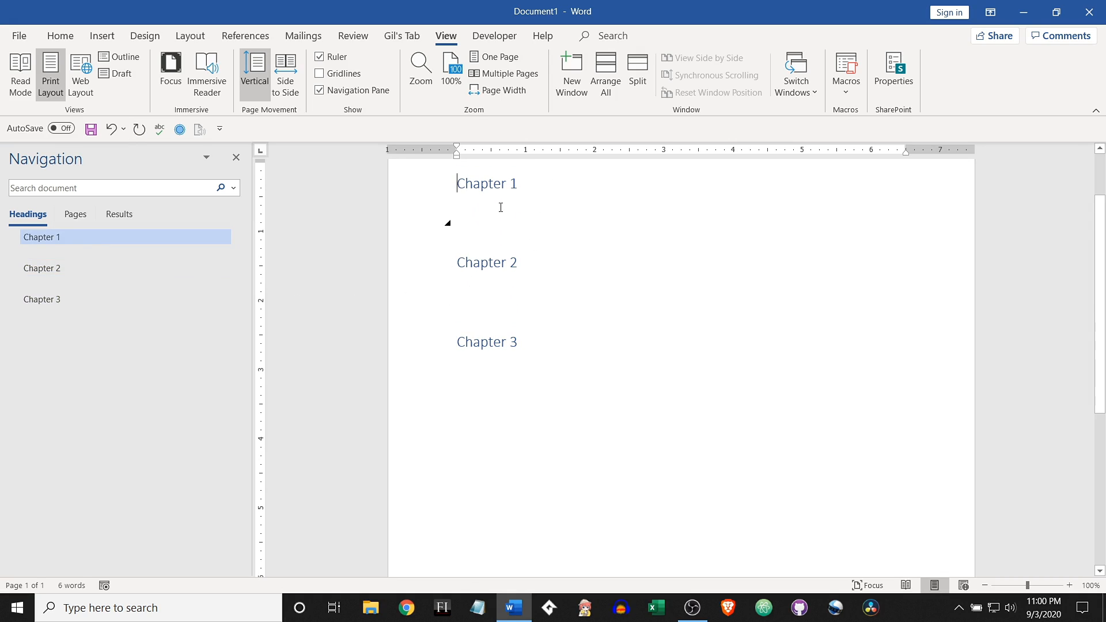
# Insert a page break on the blank line between Chapter 1 and Chapter 2
pyautogui.click(479, 213)
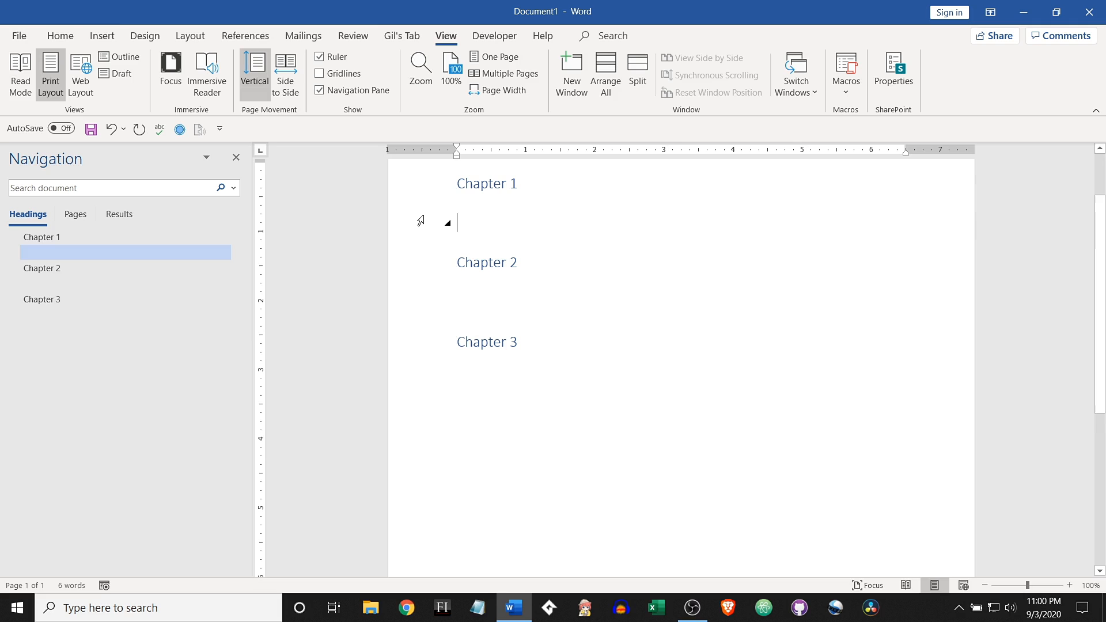
pyautogui.click(102, 38)
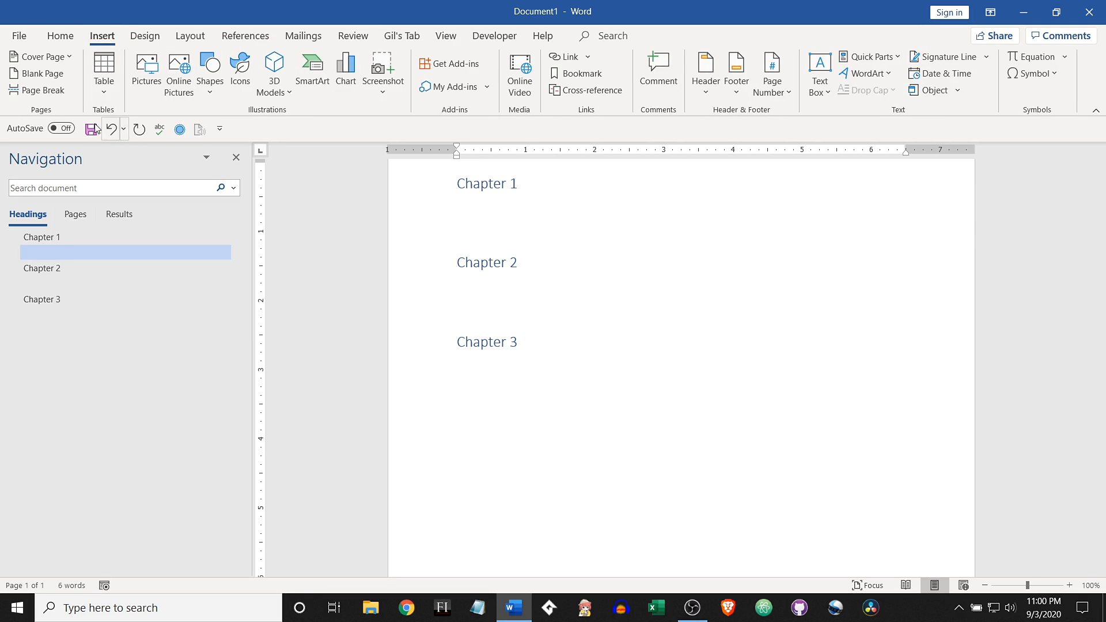
pyautogui.click(46, 93)
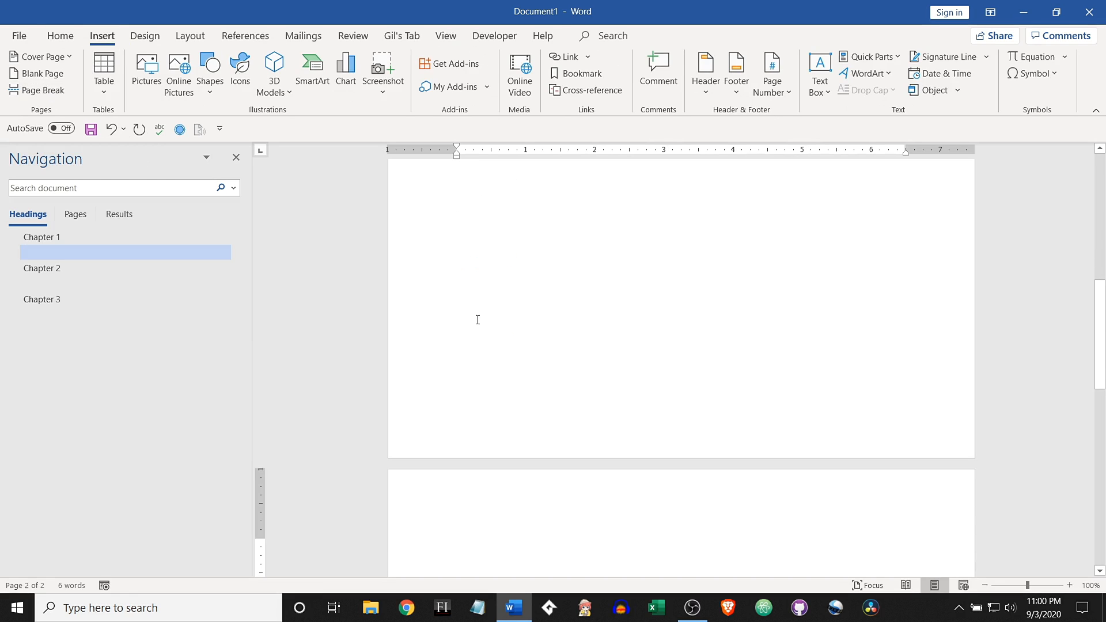
pyautogui.scroll(10, 515, 345)
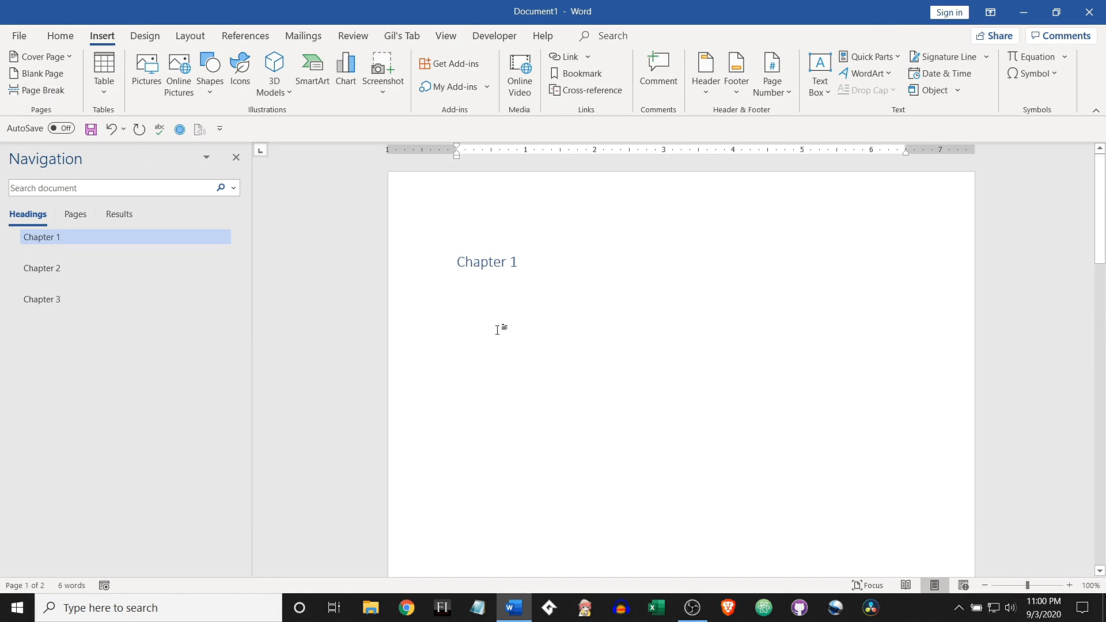
# Insert a page break on the blank line between Chapter 2 and Chapter 3, and look over the resulting pages
pyautogui.scroll(-10, 497, 328)
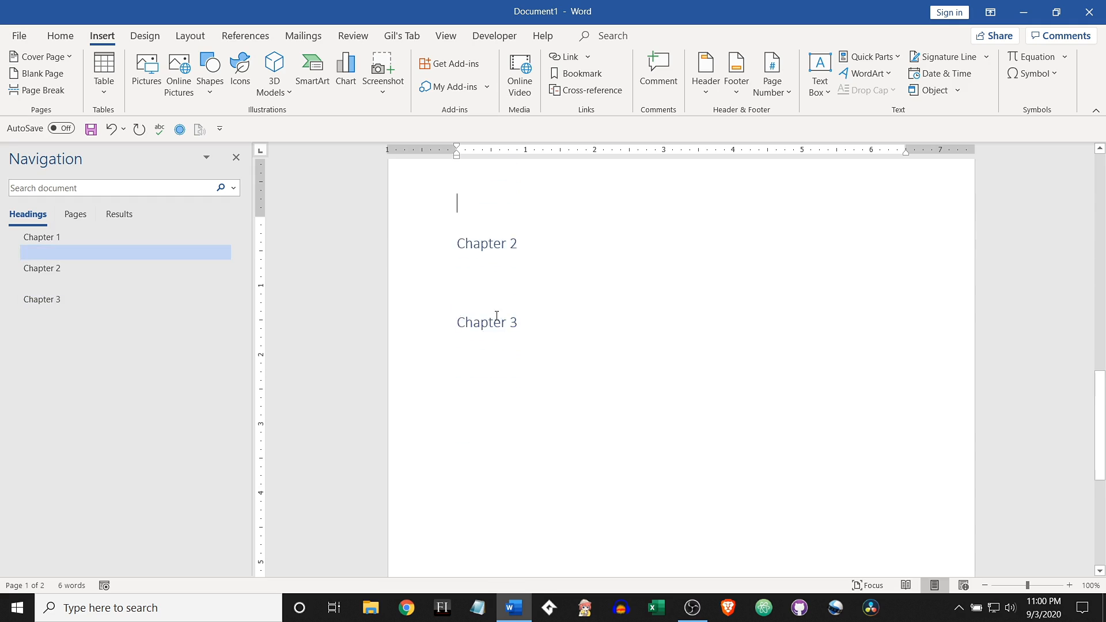
pyautogui.click(474, 311)
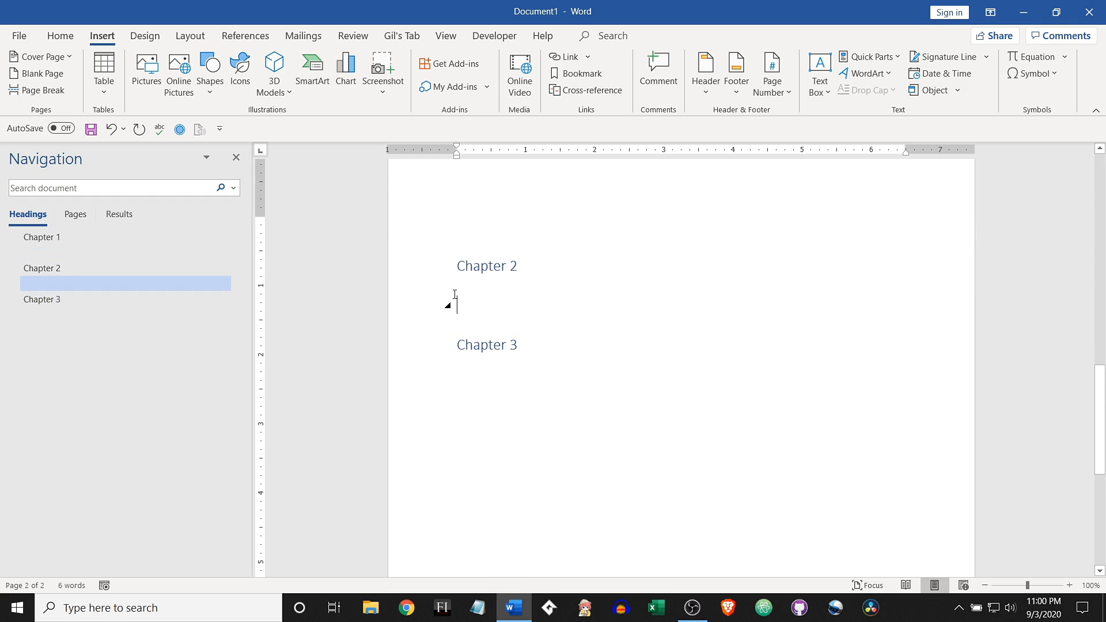
pyautogui.click(43, 90)
pyautogui.scroll(-5, 439, 296)
pyautogui.scroll(8, 439, 296)
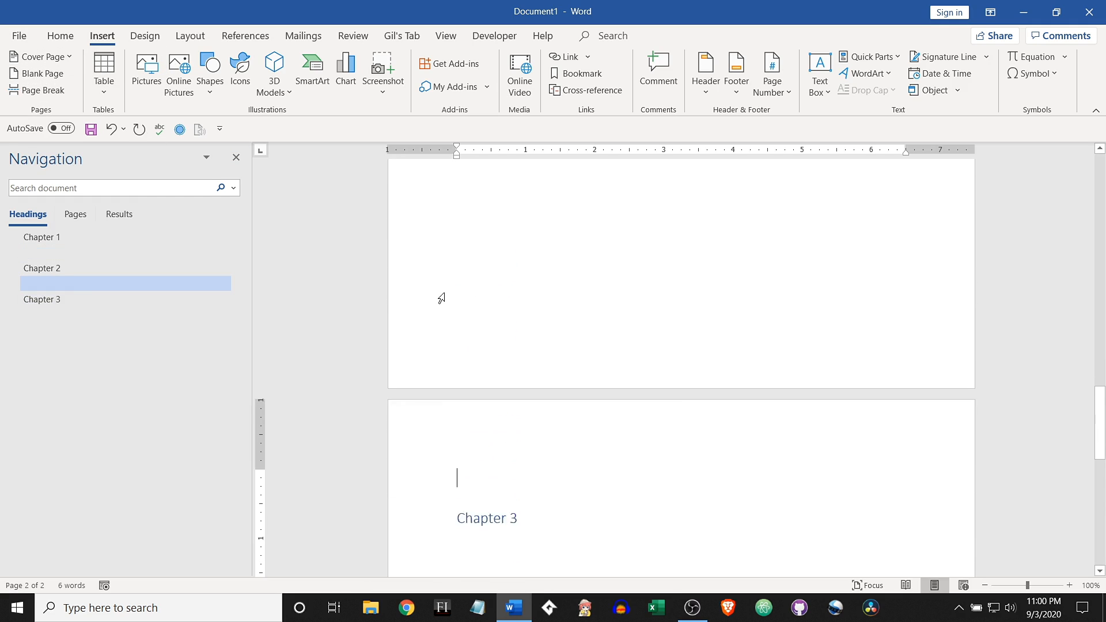
pyautogui.scroll(10, 442, 298)
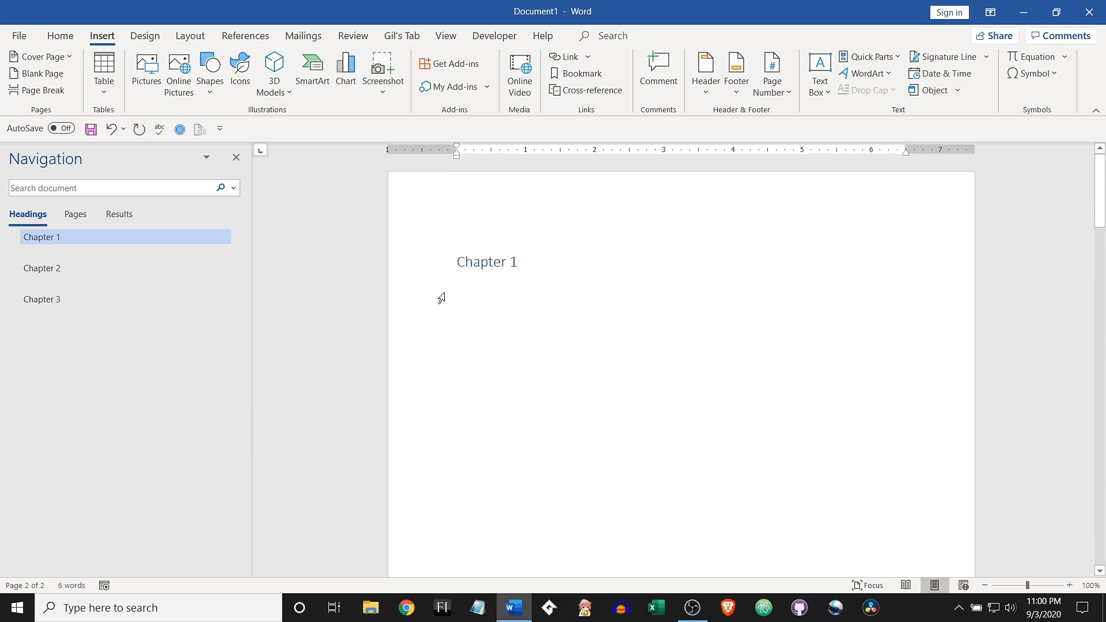
pyautogui.scroll(-20, 441, 298)
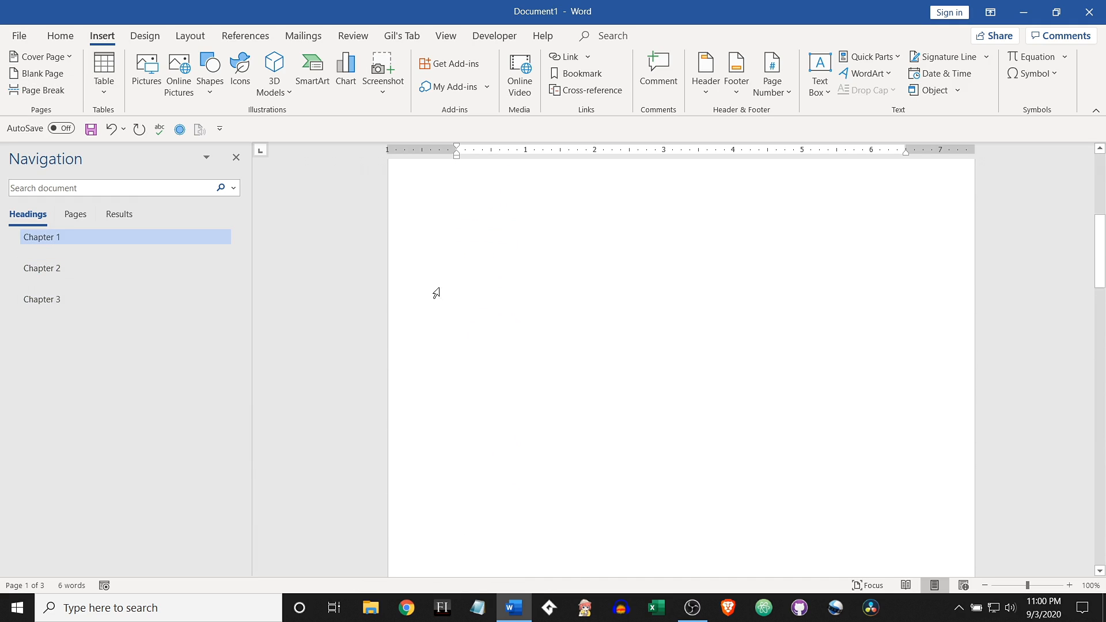
pyautogui.scroll(5, 435, 284)
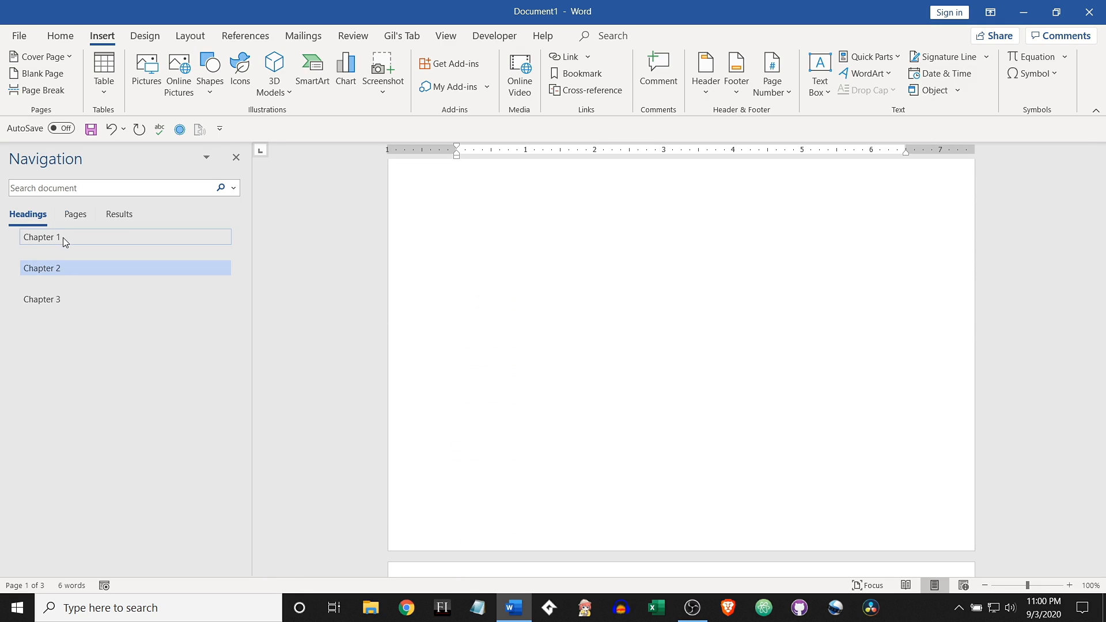
# Jump through the Chapter 1, Chapter 2 and Chapter 3 headings on their separate pages
pyautogui.click(78, 243)
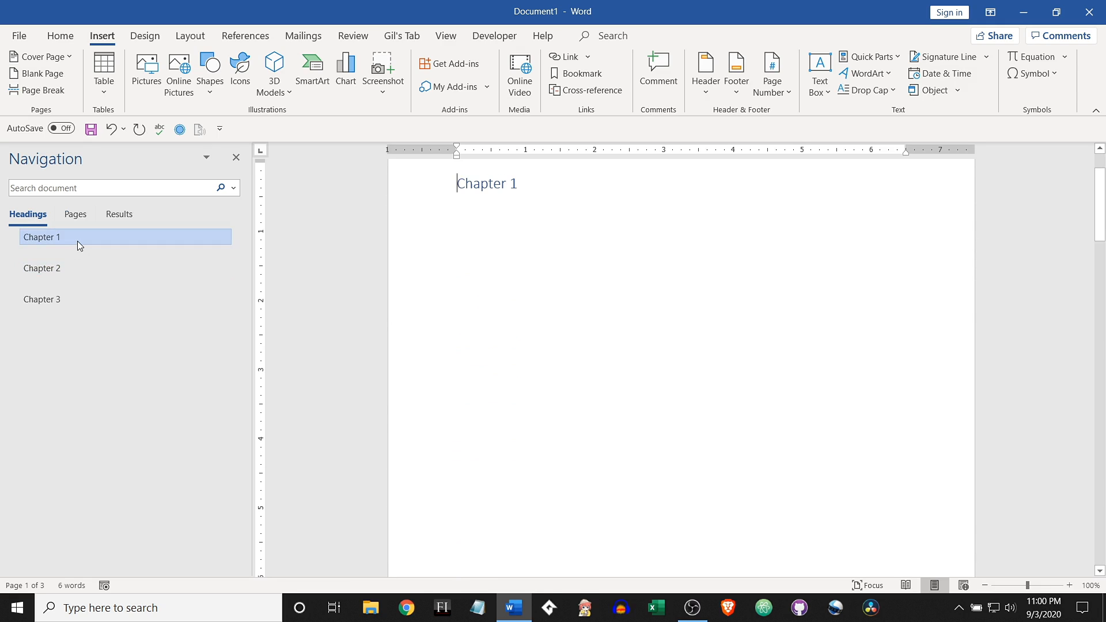
pyautogui.click(72, 269)
pyautogui.click(81, 297)
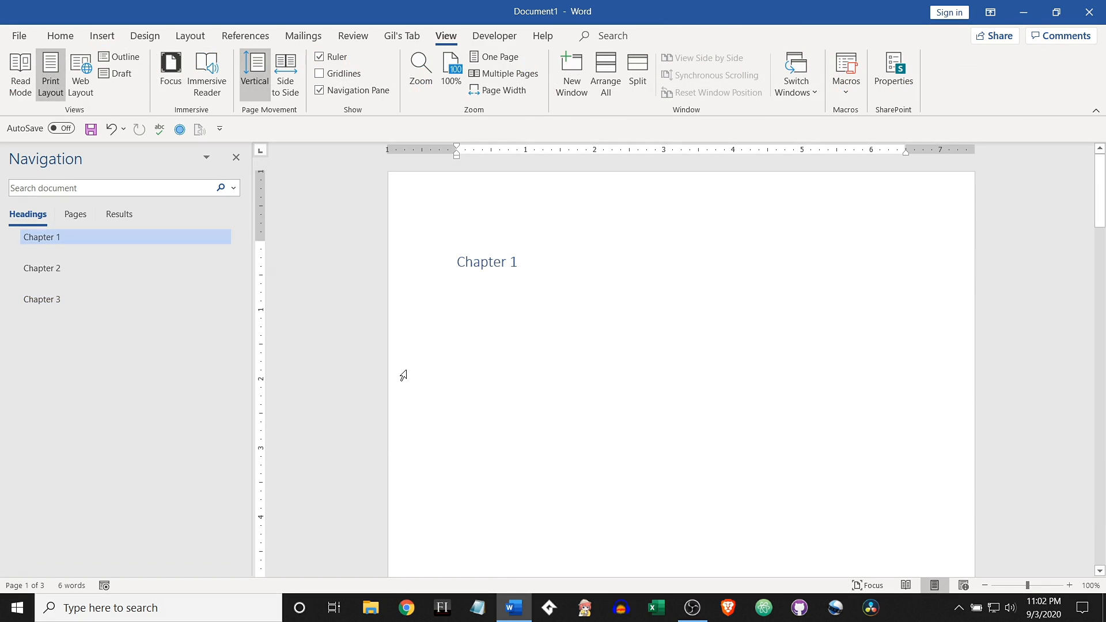
# Add a blank line above Chapter 1 and insert the built-in Automatic Table 1 table of contents there
pyautogui.moveTo(496, 271)
pyautogui.press('Return')
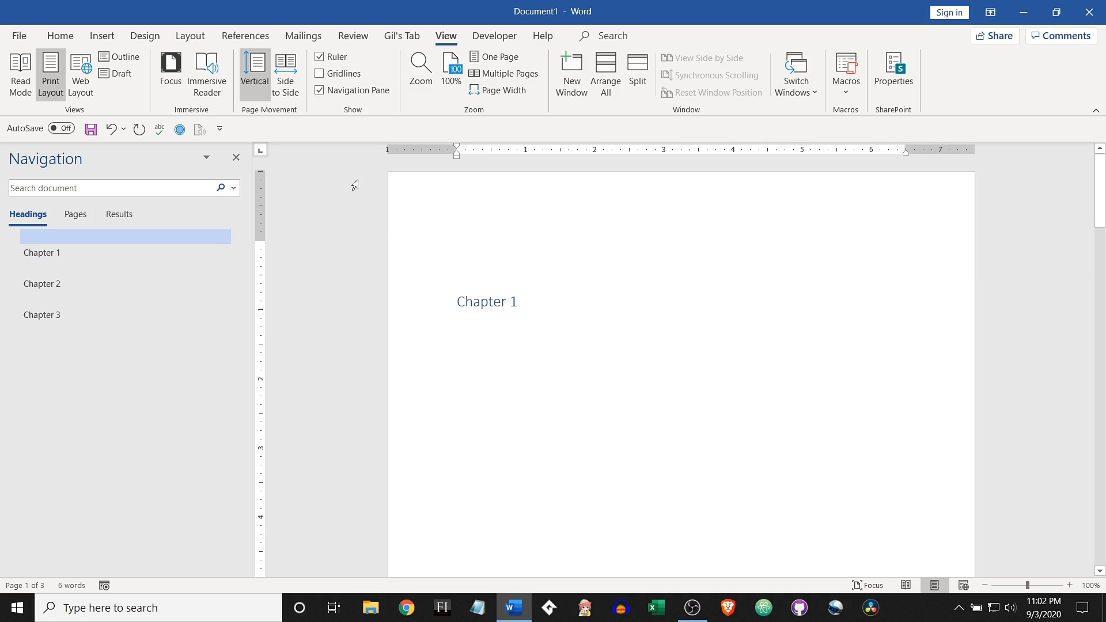
pyautogui.click(247, 37)
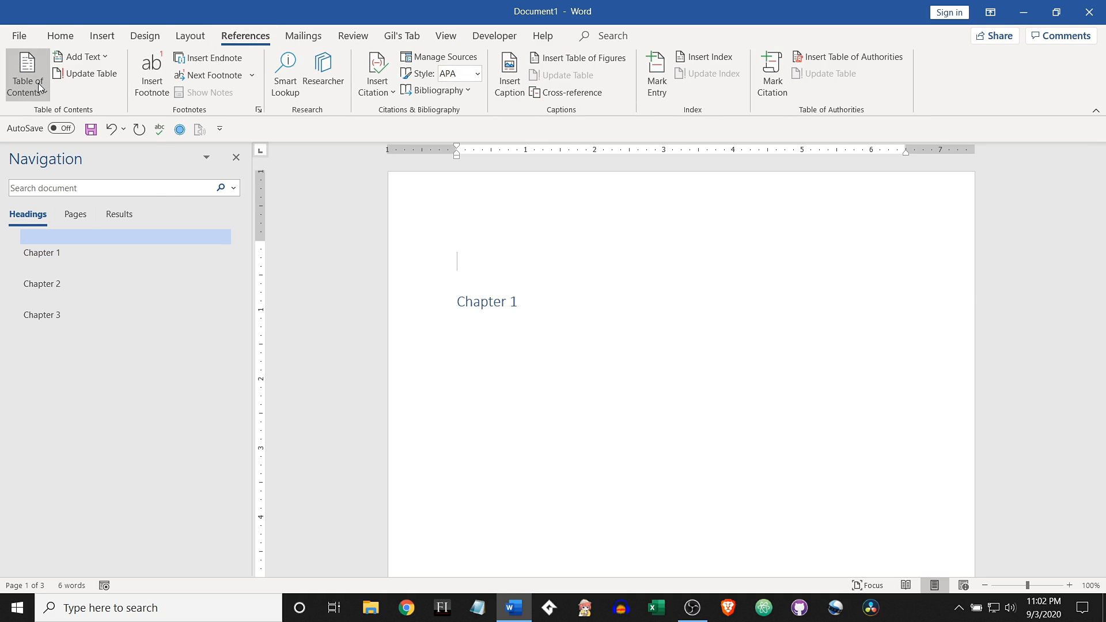
pyautogui.click(40, 87)
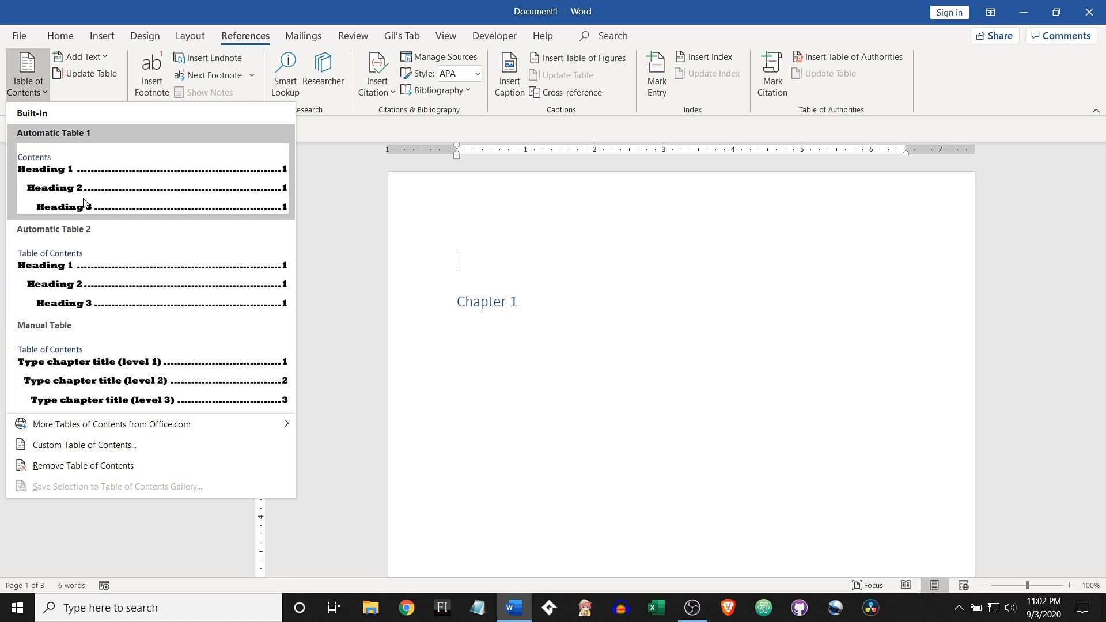
pyautogui.click(110, 173)
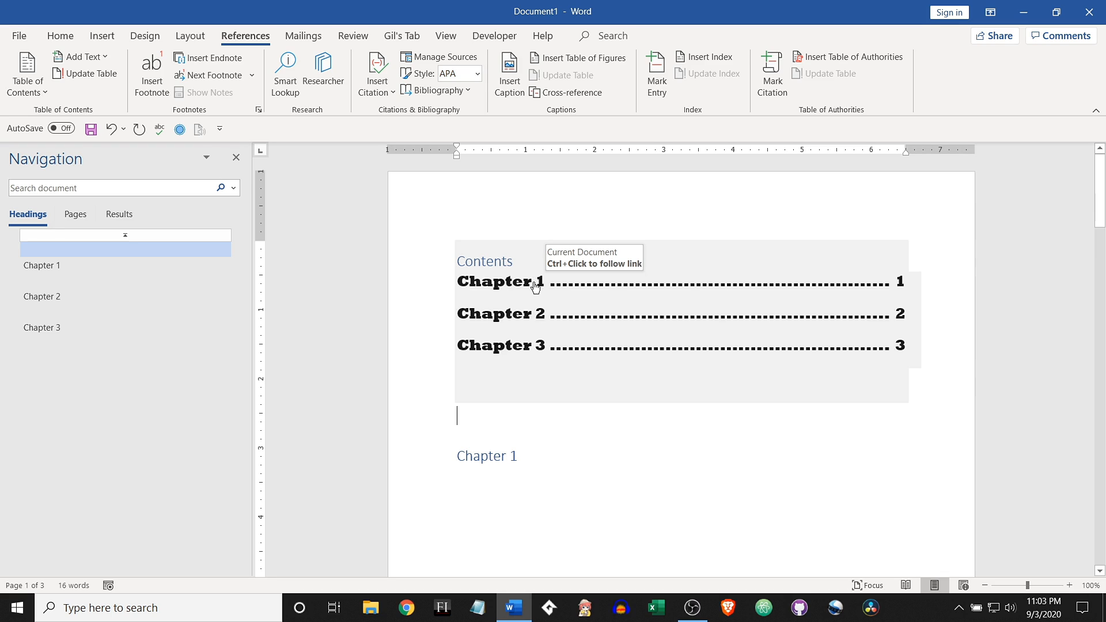
# Follow the Chapter 2 link in the table of contents, then go to the Chapter 1 heading and return to the table
pyautogui.keyDown('ctrl'); pyautogui.click(525, 317); pyautogui.keyUp('ctrl')
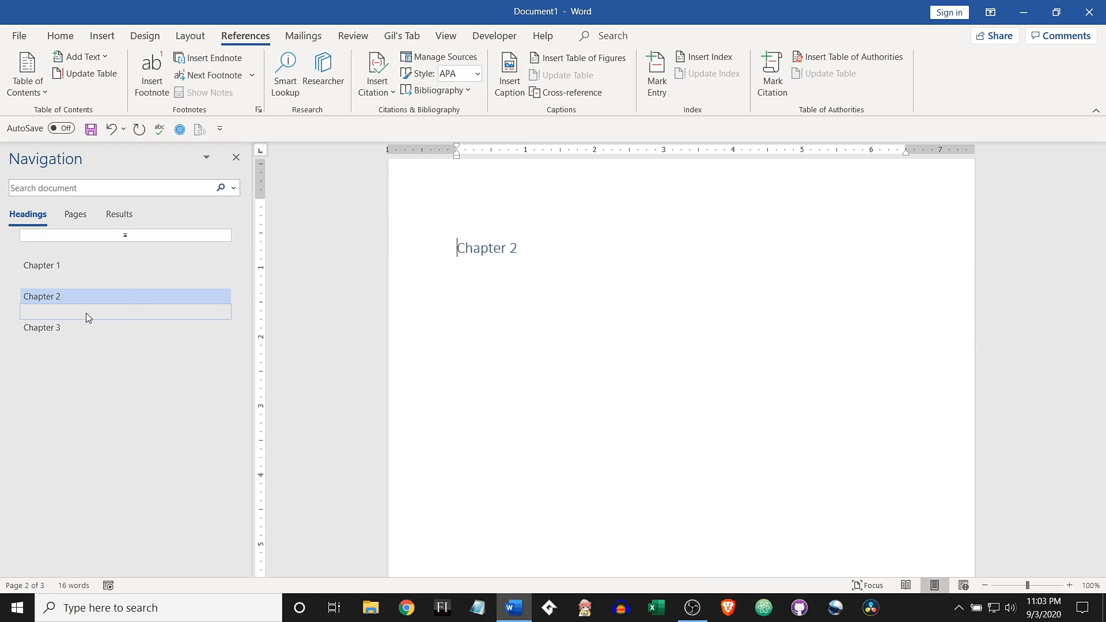
pyautogui.click(74, 268)
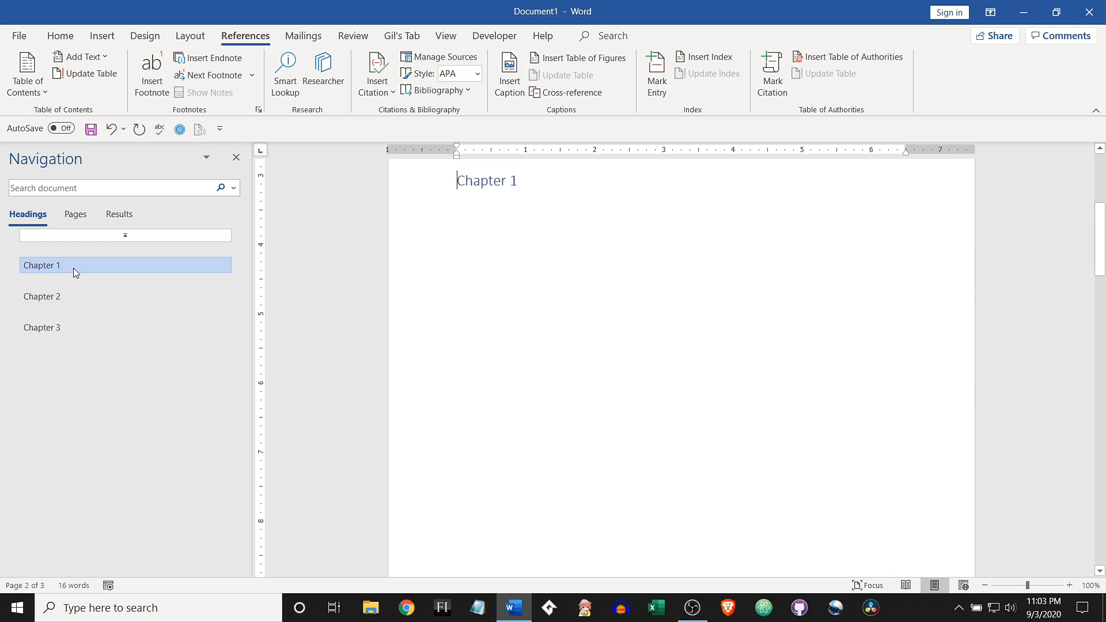
pyautogui.scroll(4, 565, 338)
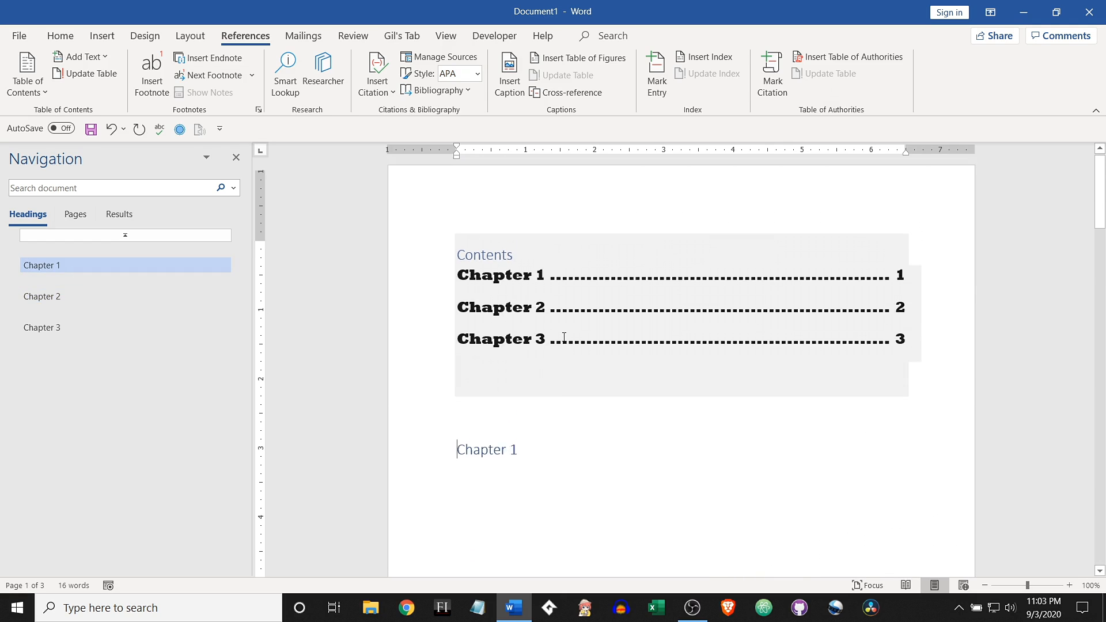